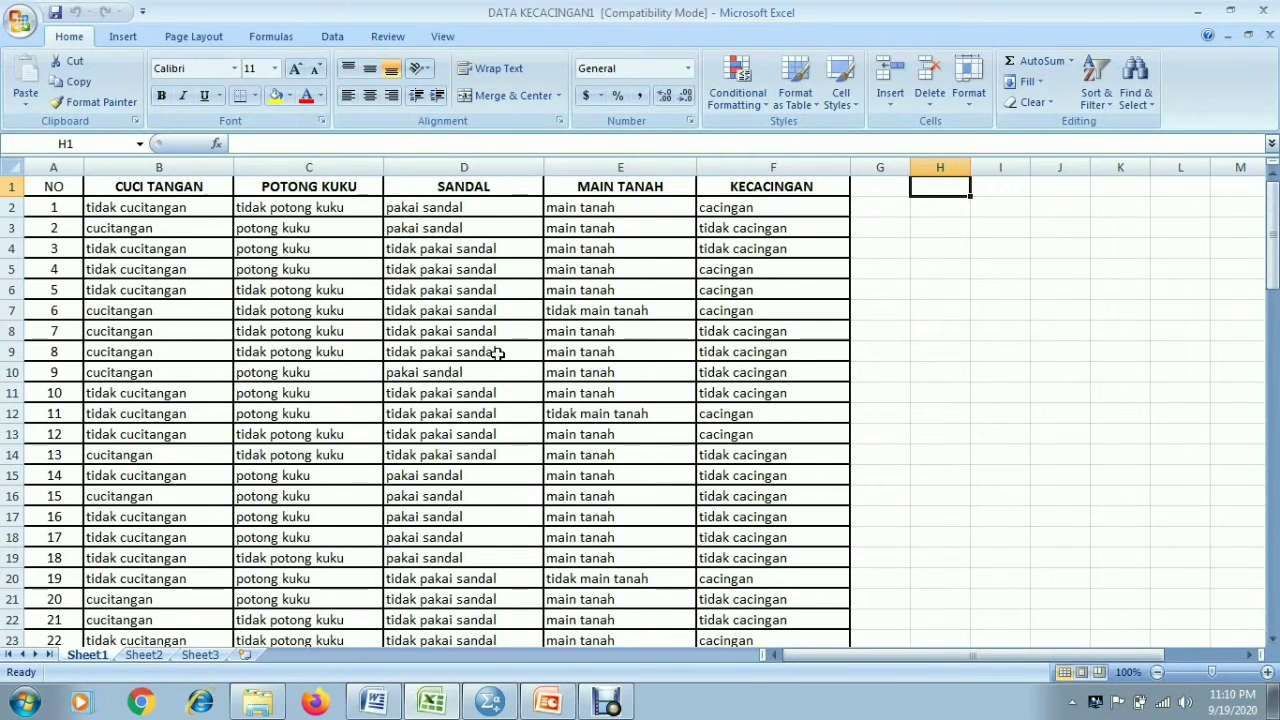
Switch to SPSS Statistics and browse to the ADE 2020 folder for opening a data file
{"action": "left_click", "coordinate": [489, 703]}
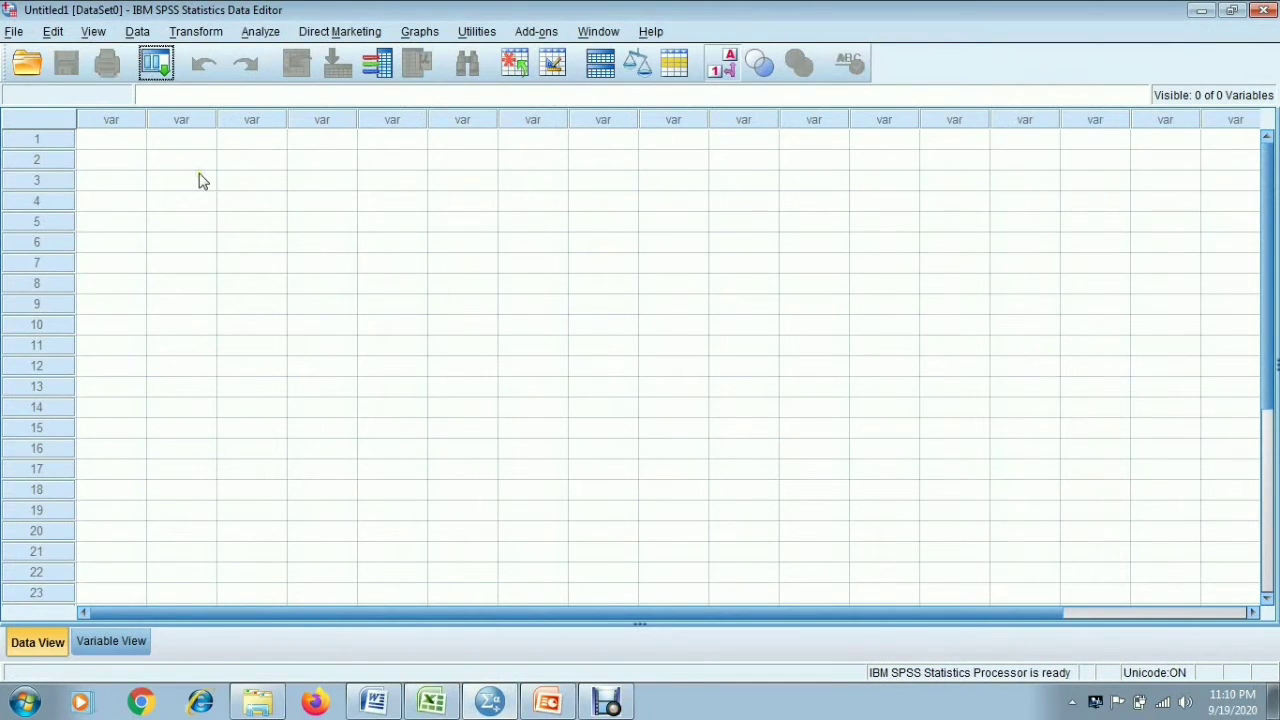
{"action": "left_click", "coordinate": [14, 31]}
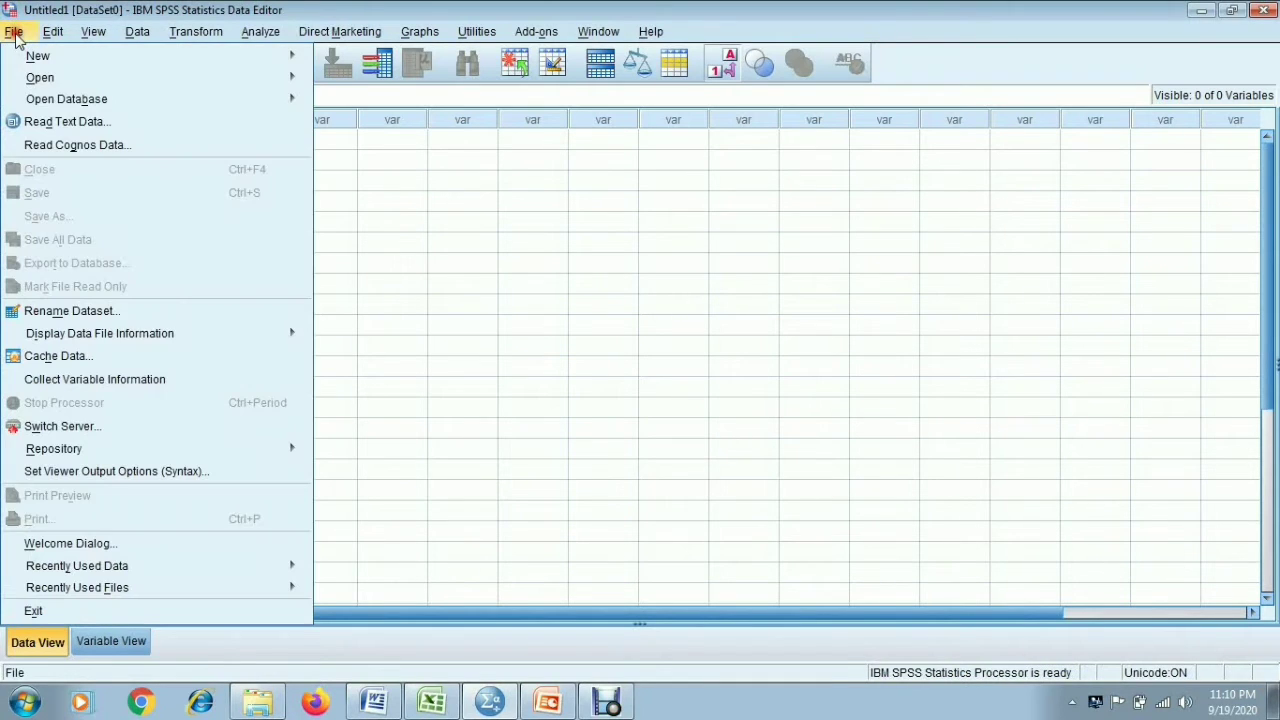
{"action": "mouse_move", "coordinate": [50, 80]}
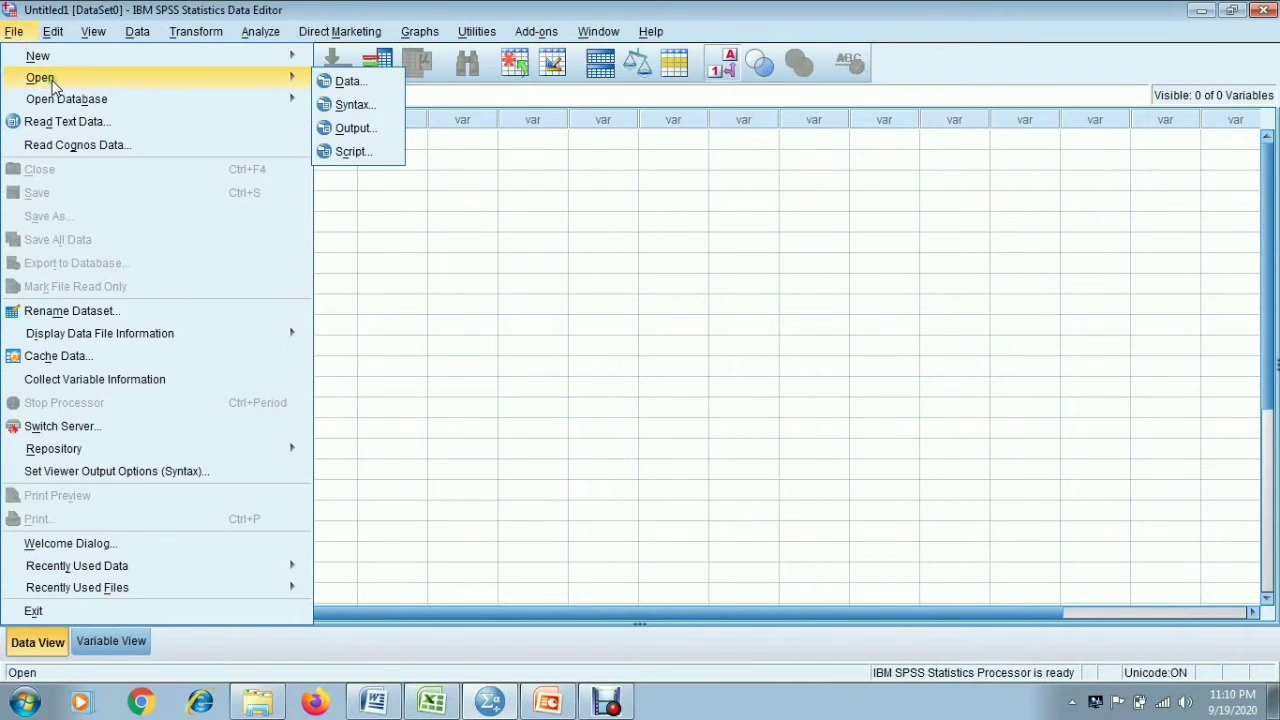
{"action": "left_click", "coordinate": [366, 89]}
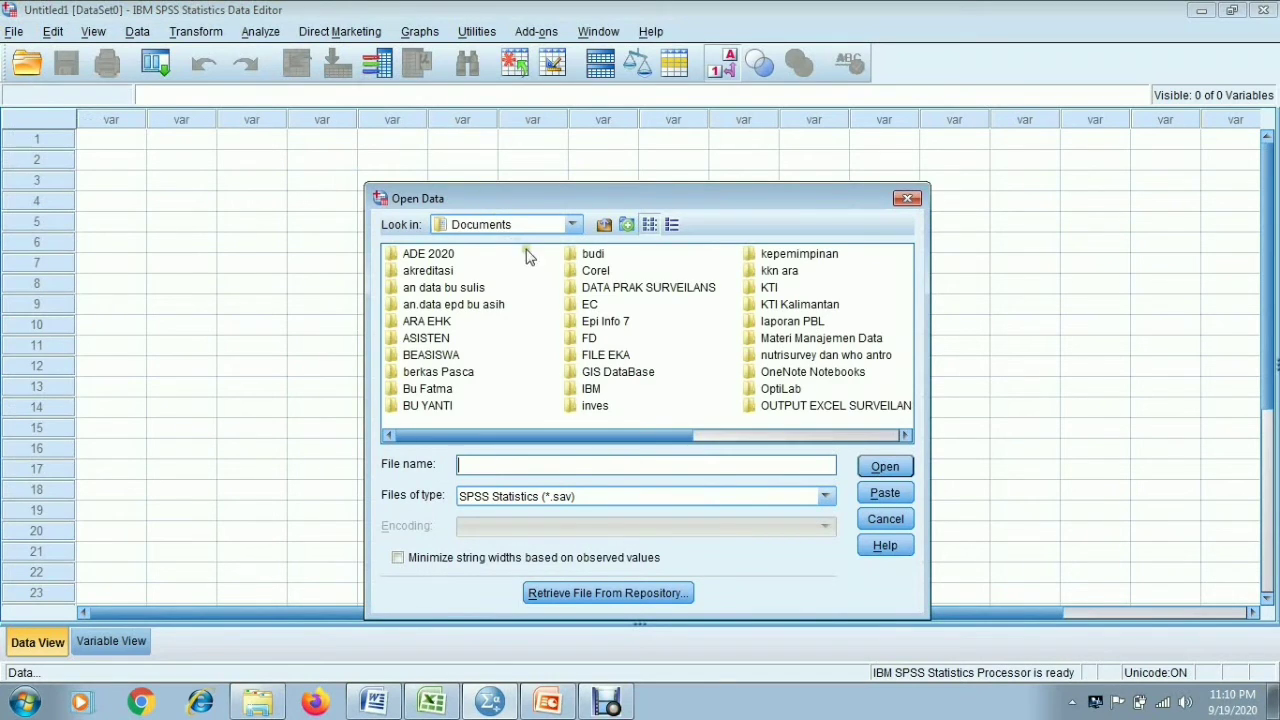
{"action": "double_click", "coordinate": [418, 255]}
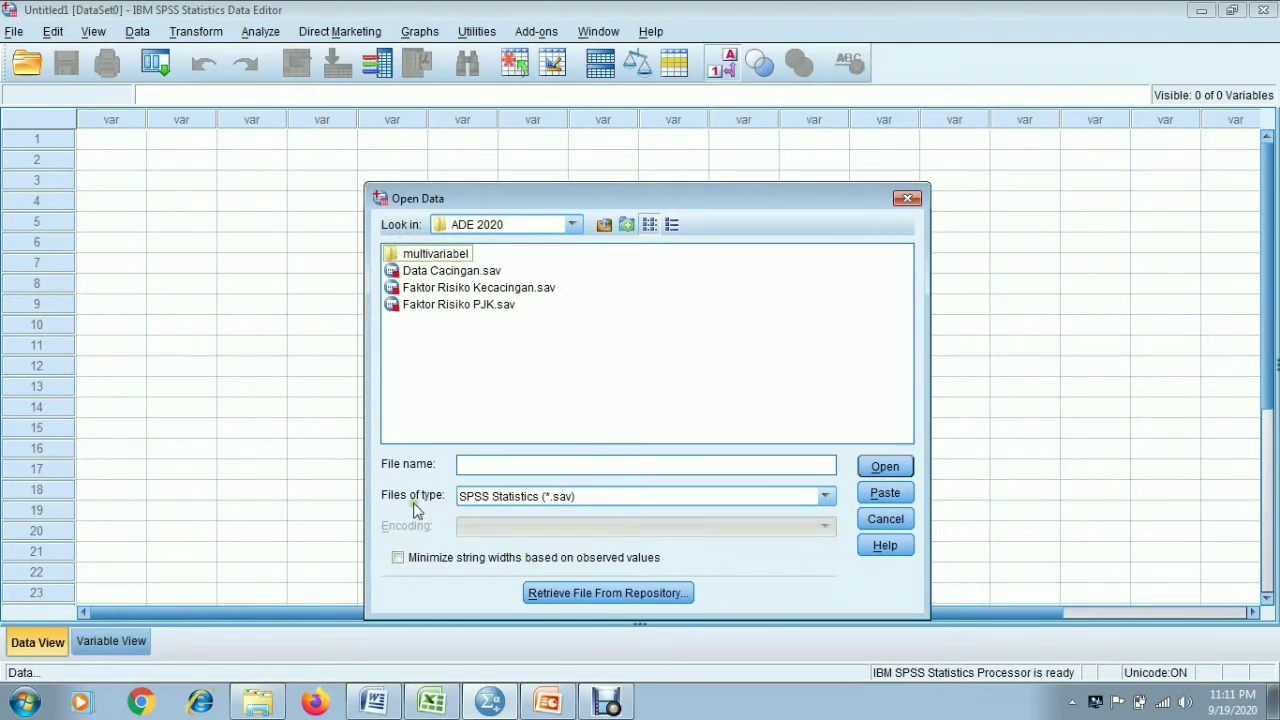
Show all file types and import DATA KECACINGAN.xlt from Sheet1, reading variable names from the first row of data
{"action": "left_click", "coordinate": [825, 496]}
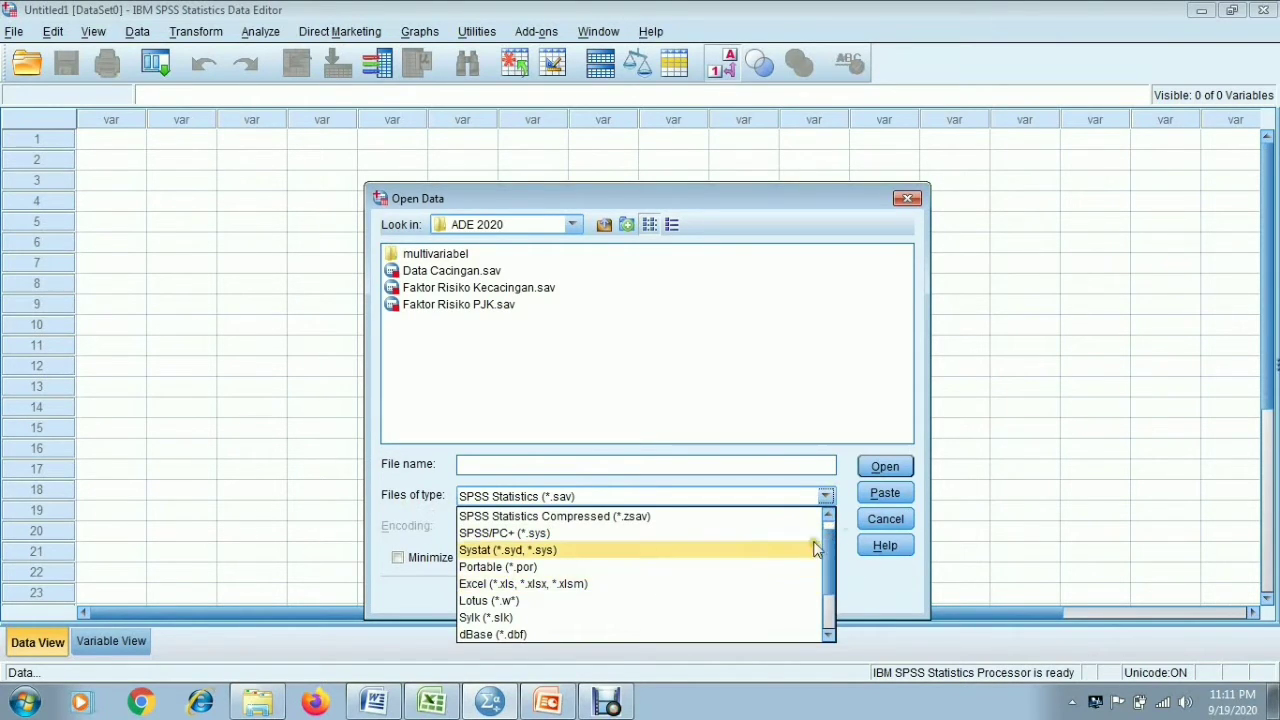
{"action": "left_click_drag", "start_coordinate": [828, 540], "coordinate": [829, 600]}
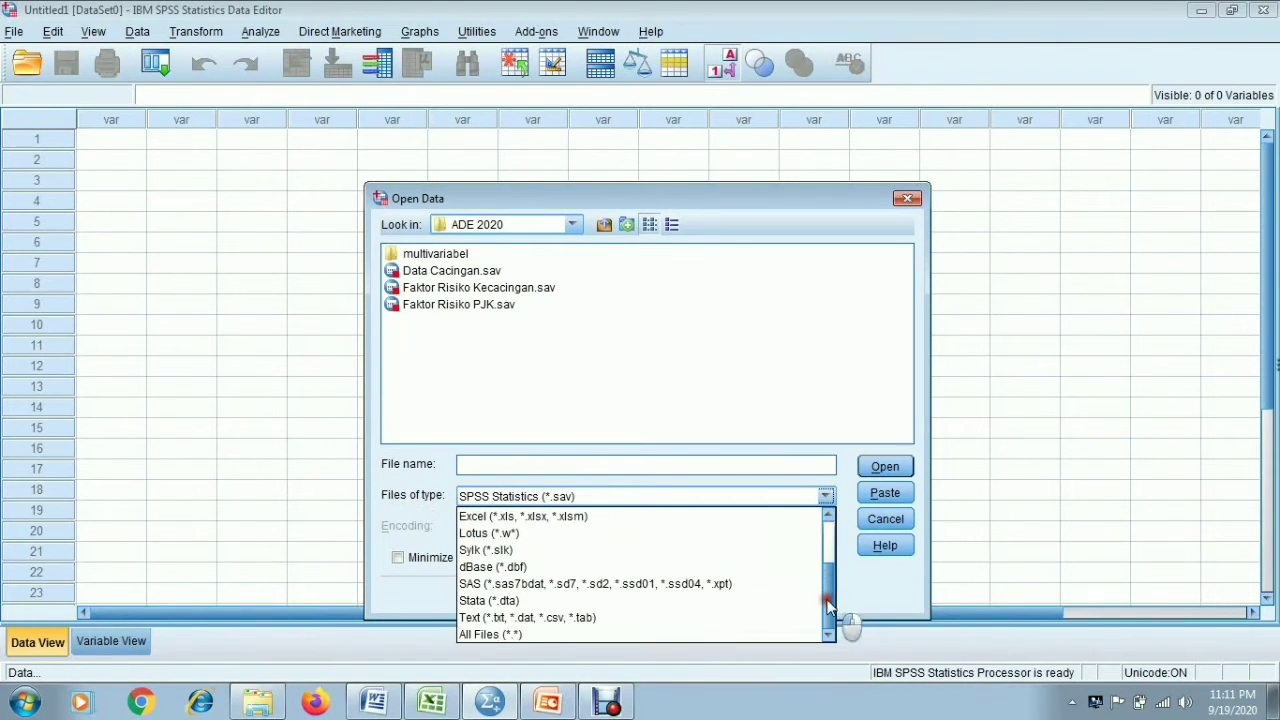
{"action": "left_click", "coordinate": [563, 635]}
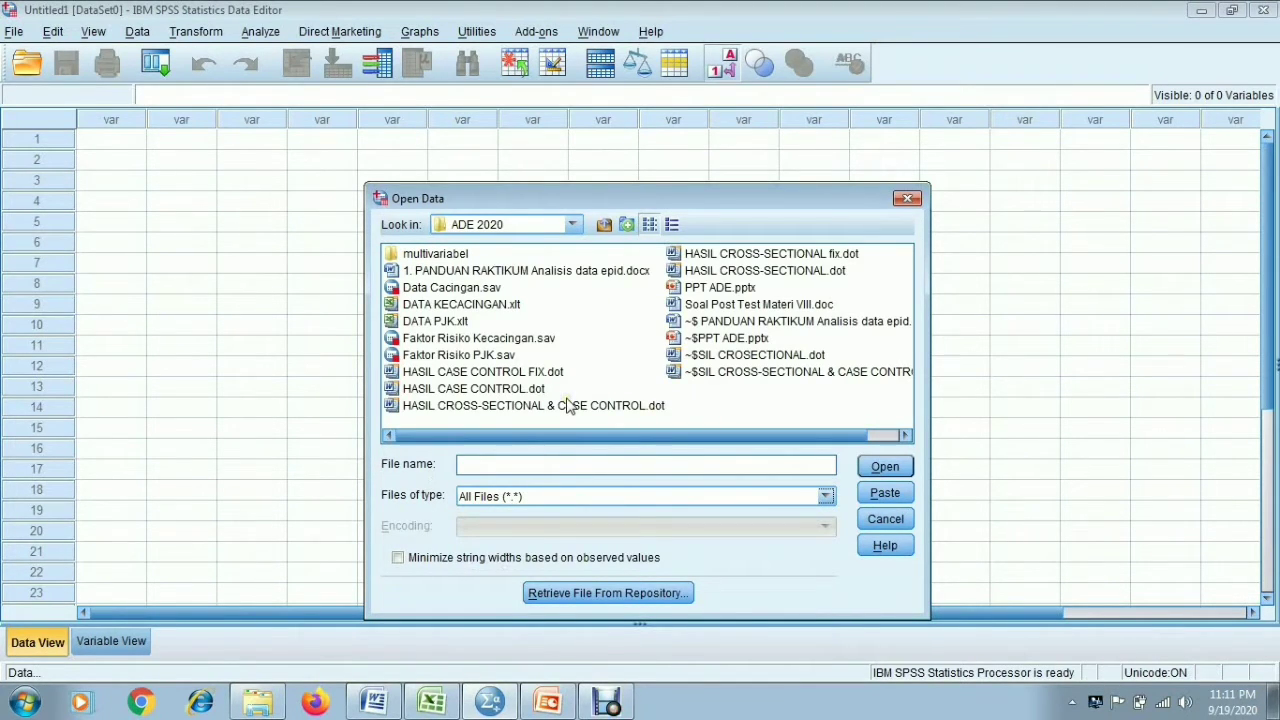
{"action": "left_click", "coordinate": [455, 306]}
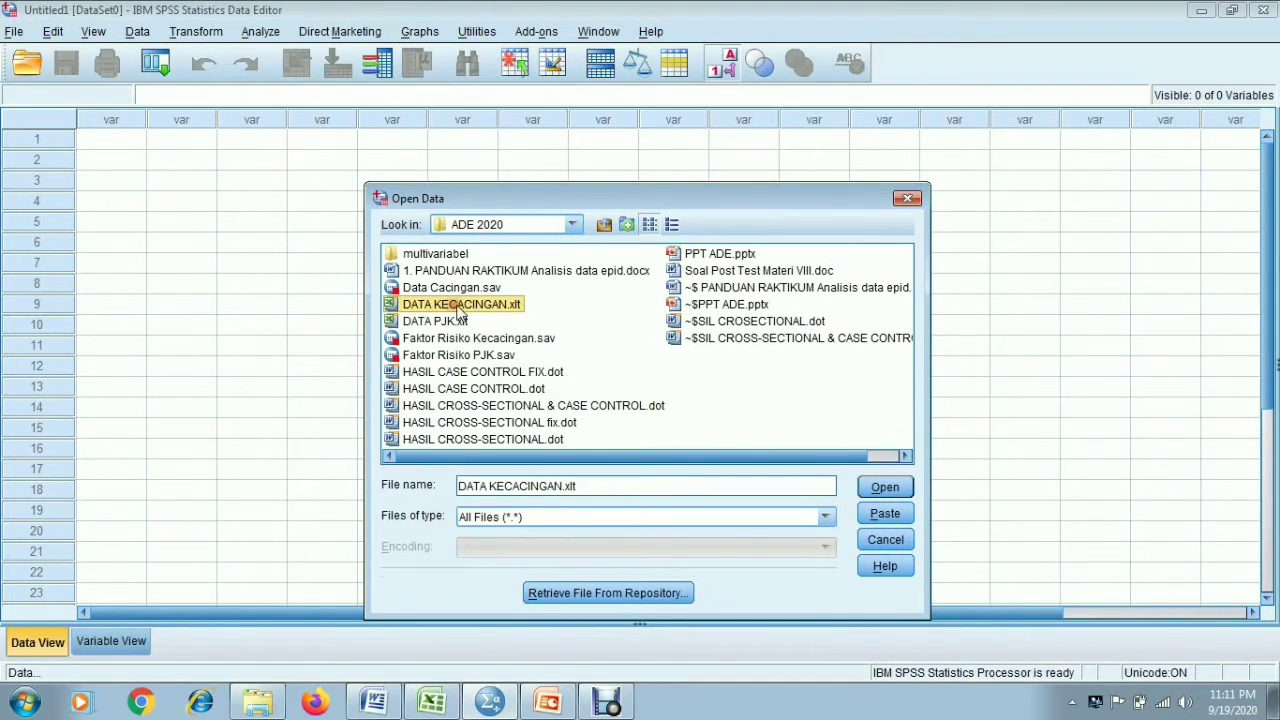
{"action": "left_click", "coordinate": [884, 494]}
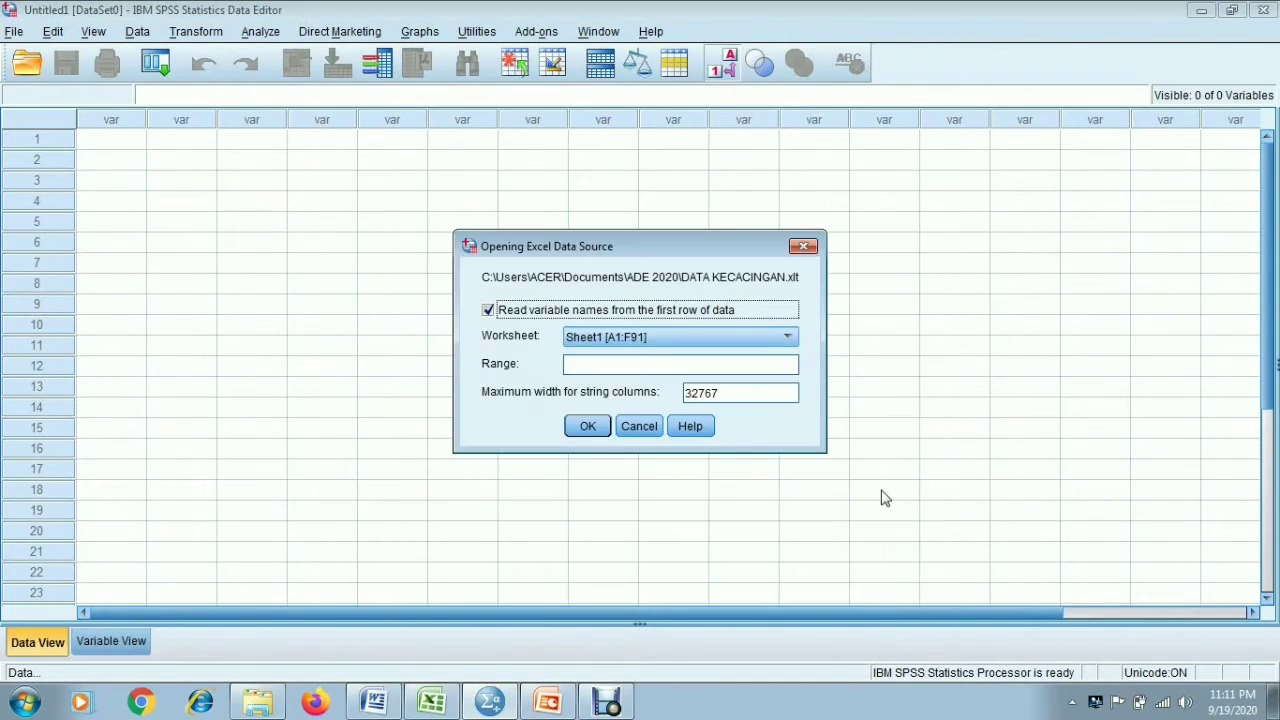
{"action": "left_click", "coordinate": [587, 427]}
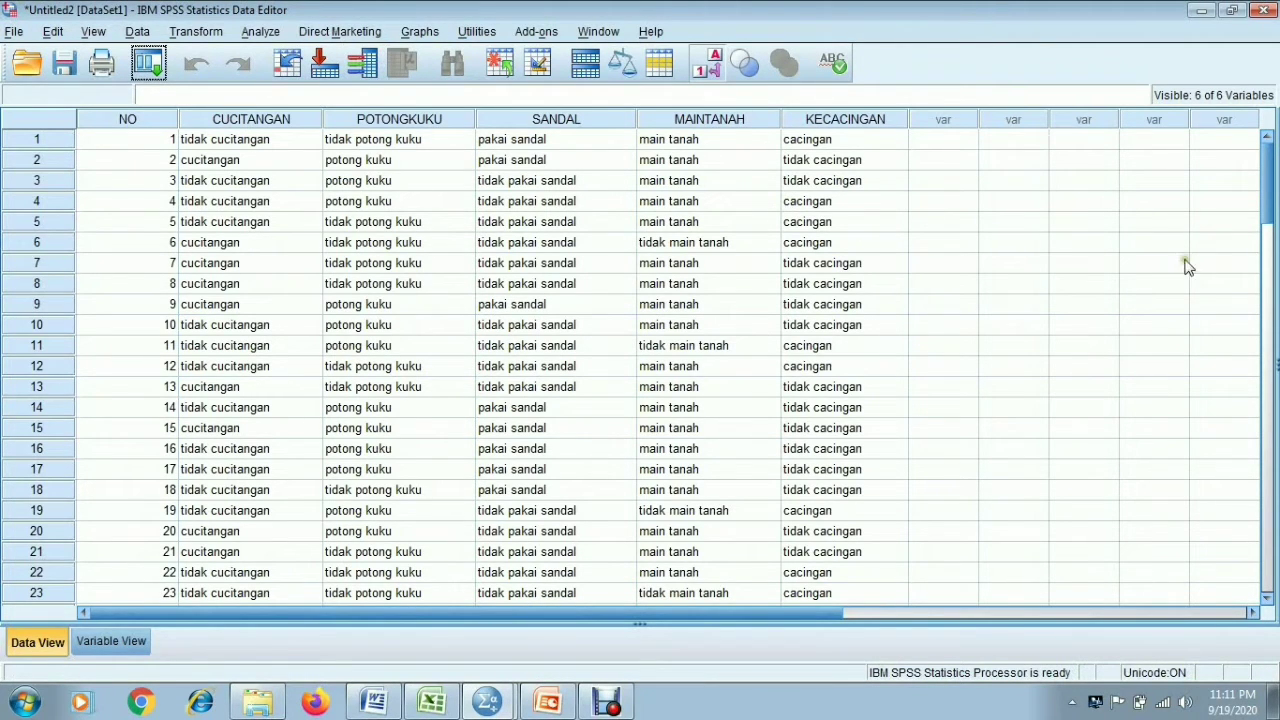
Review the imported records through to the last case and examine the hand-washing categories in the CUCITANGAN column
{"action": "left_click_drag", "start_coordinate": [1267, 176], "coordinate": [1266, 453]}
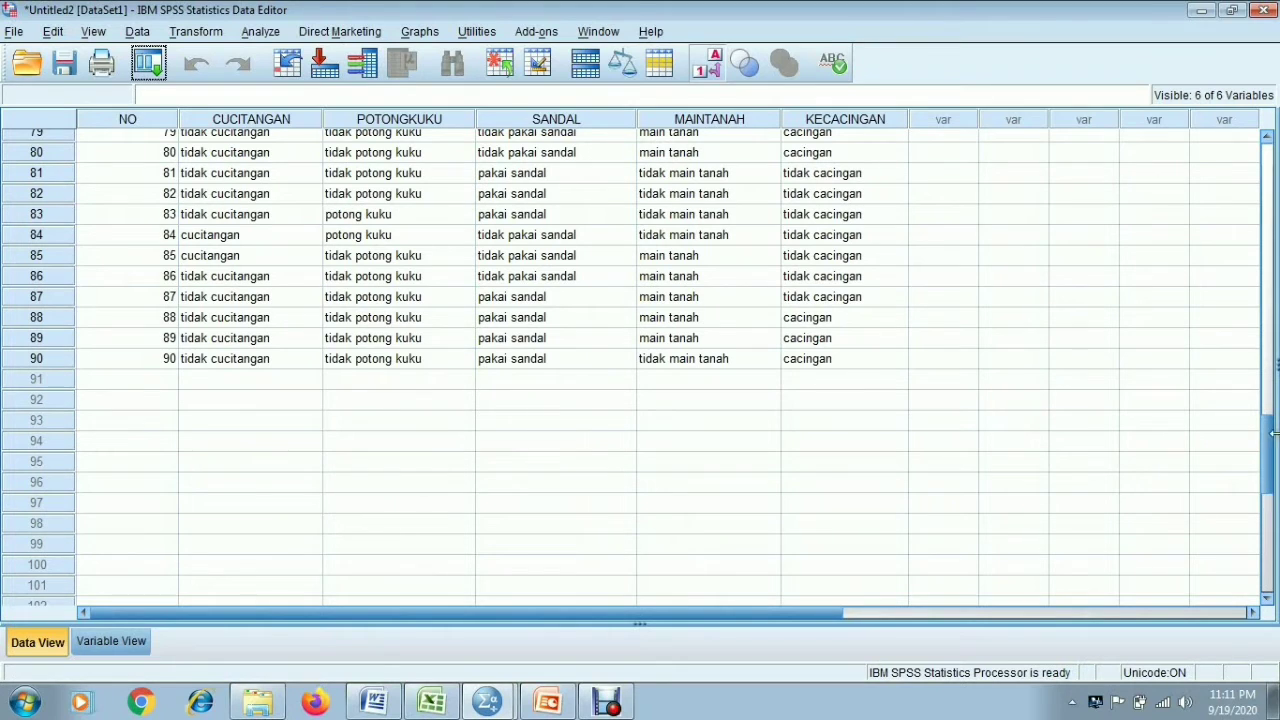
{"action": "left_click_drag", "start_coordinate": [1266, 455], "coordinate": [1274, 170]}
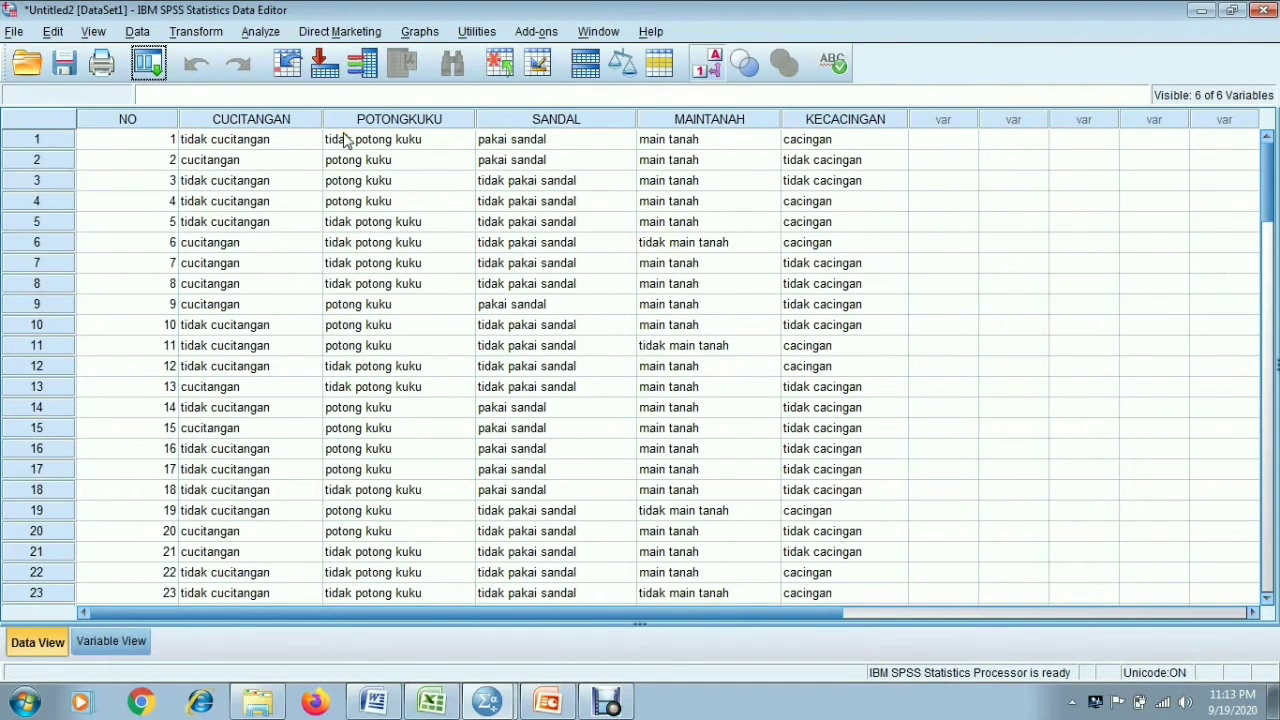
{"action": "left_click", "coordinate": [306, 124]}
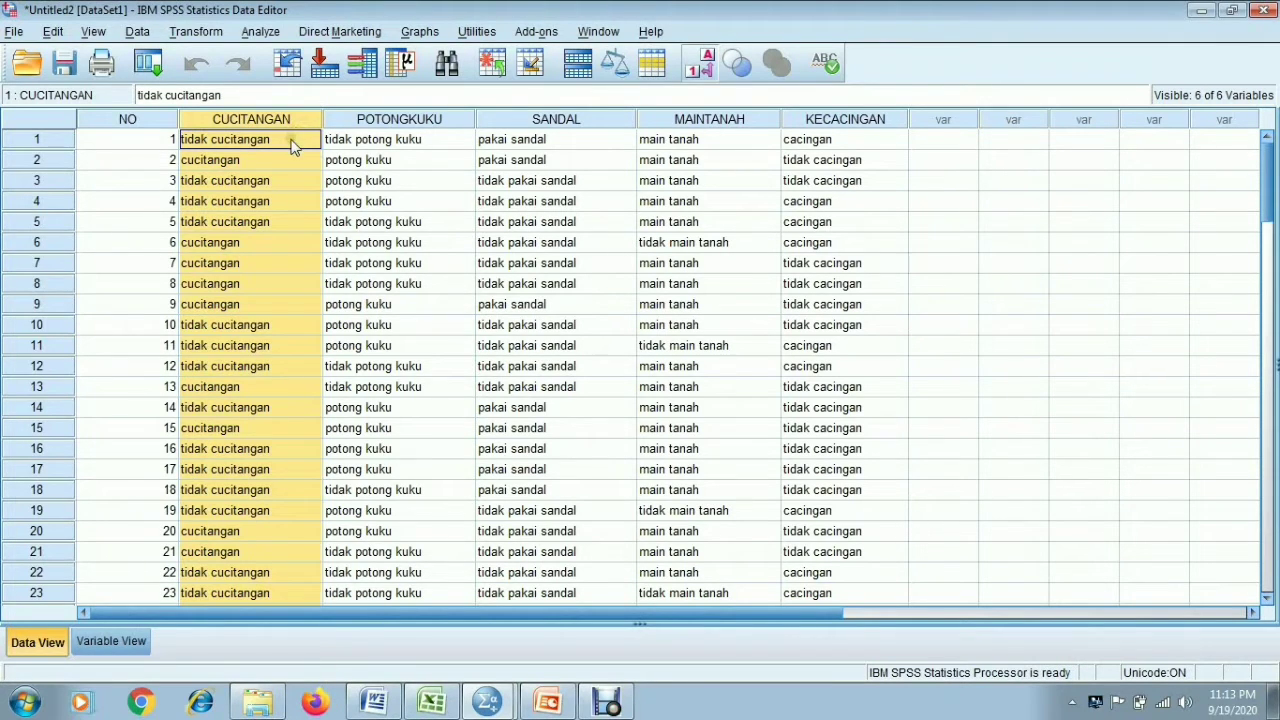
{"action": "left_click", "coordinate": [292, 146]}
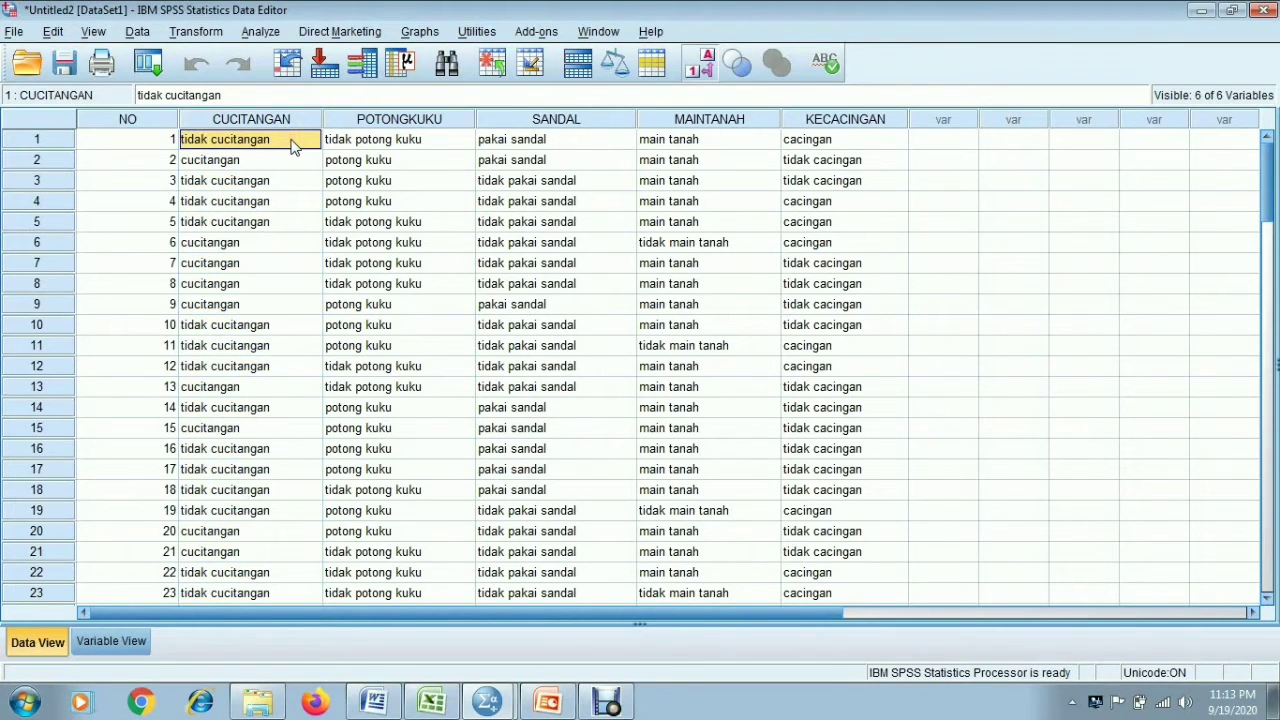
{"action": "left_click", "coordinate": [290, 162]}
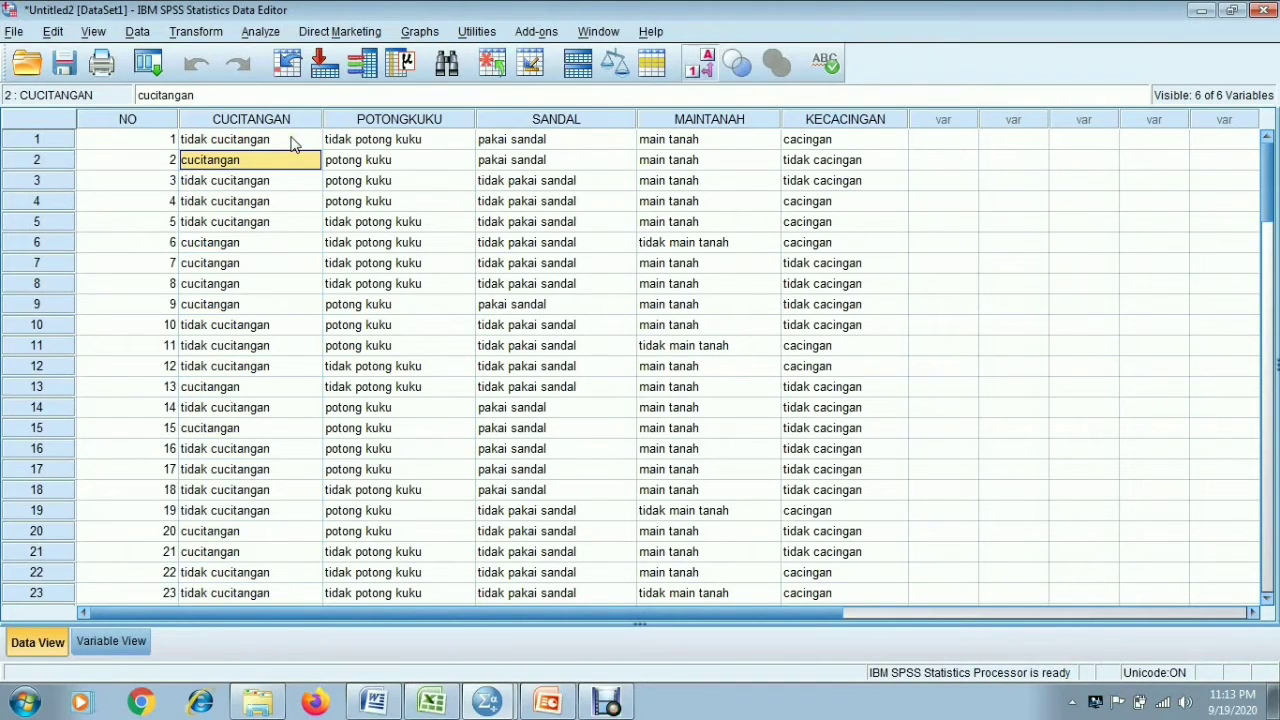
{"action": "left_click", "coordinate": [292, 143]}
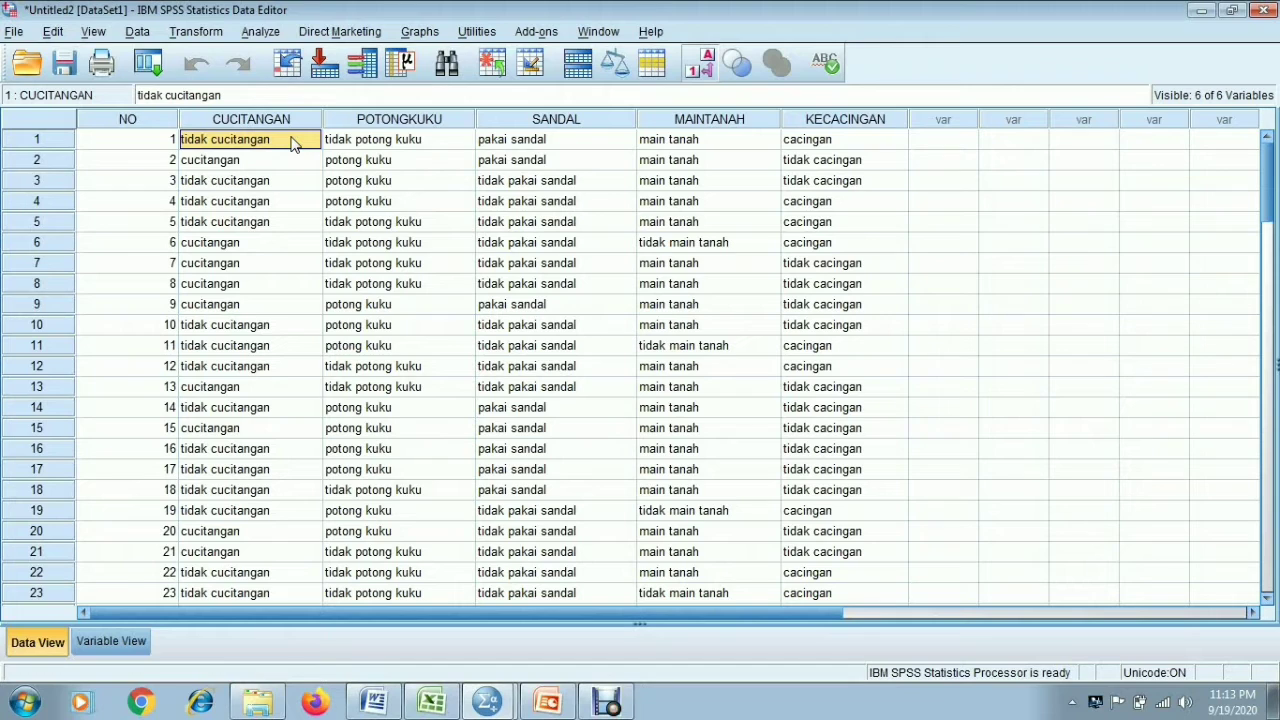
{"action": "left_click", "coordinate": [286, 163]}
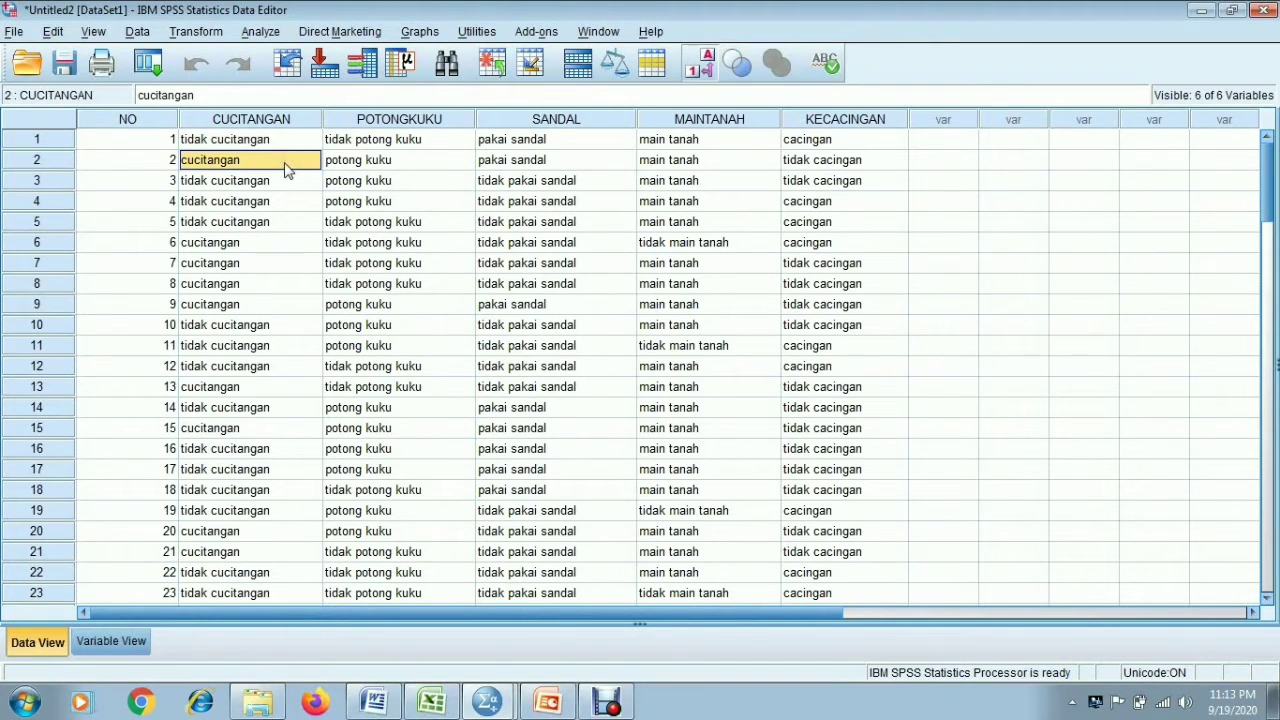
Examine the category values in the POTONGKUKU and SANDAL columns
{"action": "left_click", "coordinate": [380, 119]}
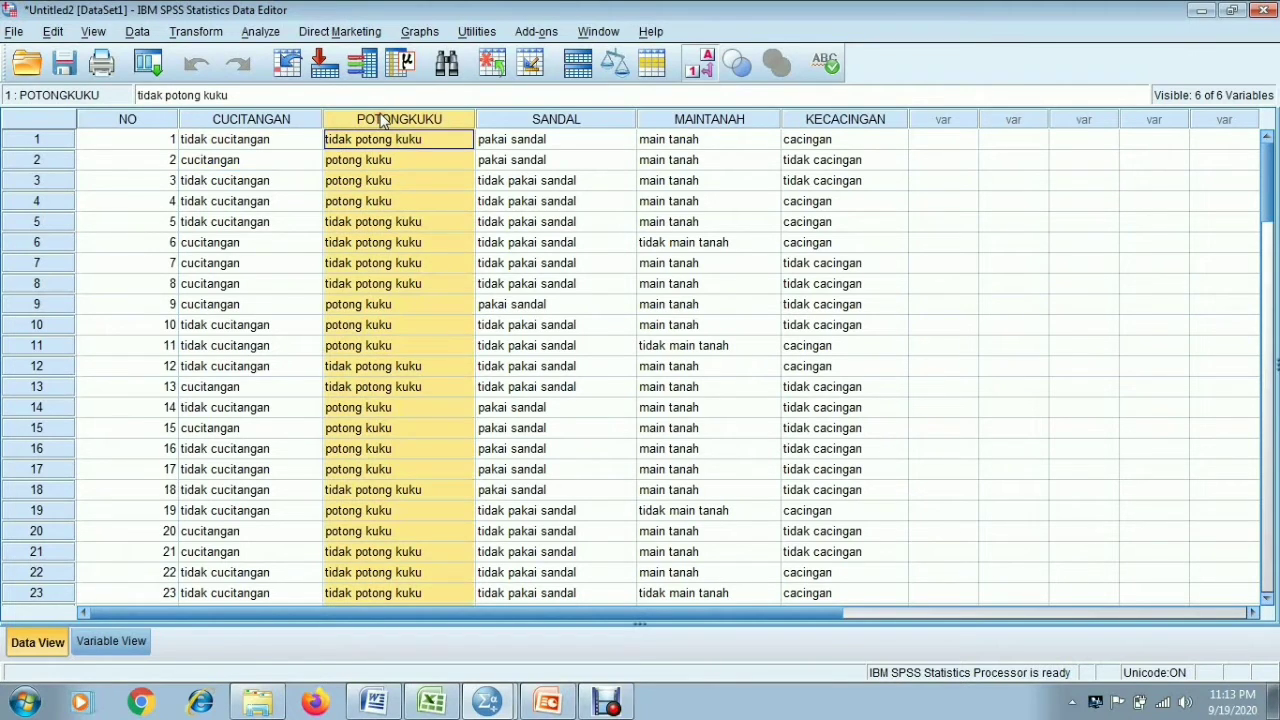
{"action": "left_click", "coordinate": [386, 141]}
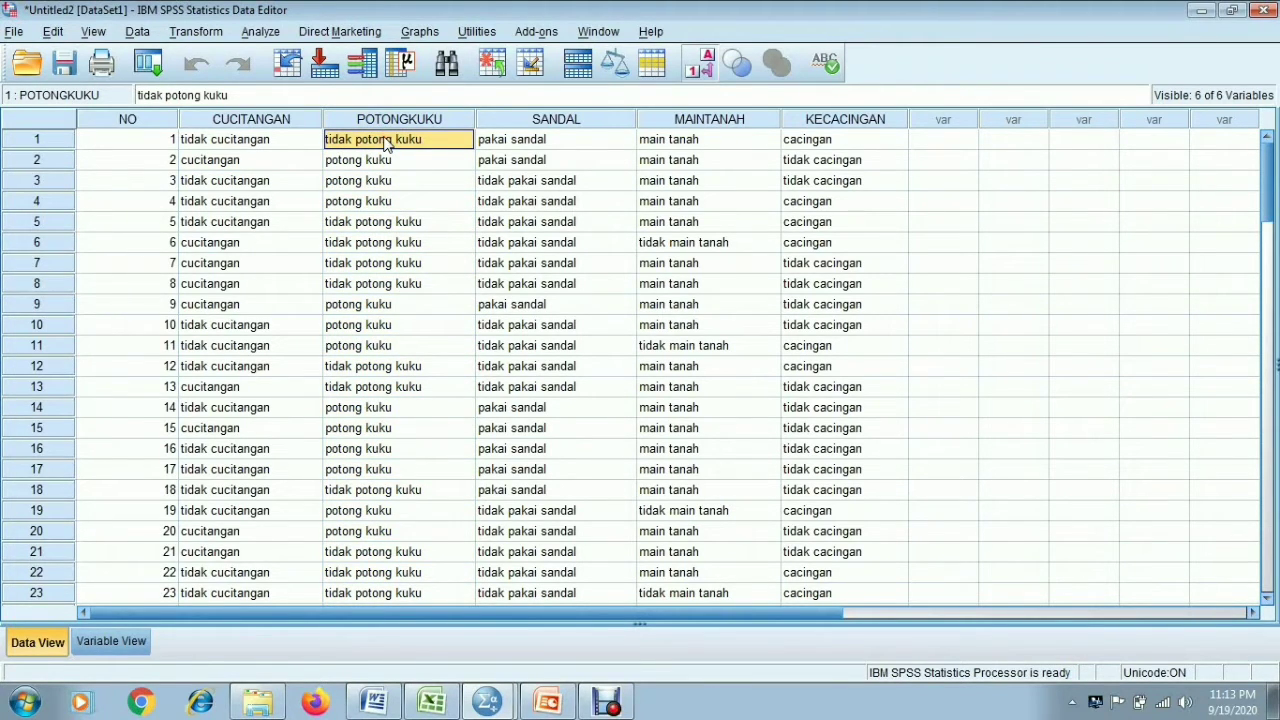
{"action": "left_click", "coordinate": [387, 163]}
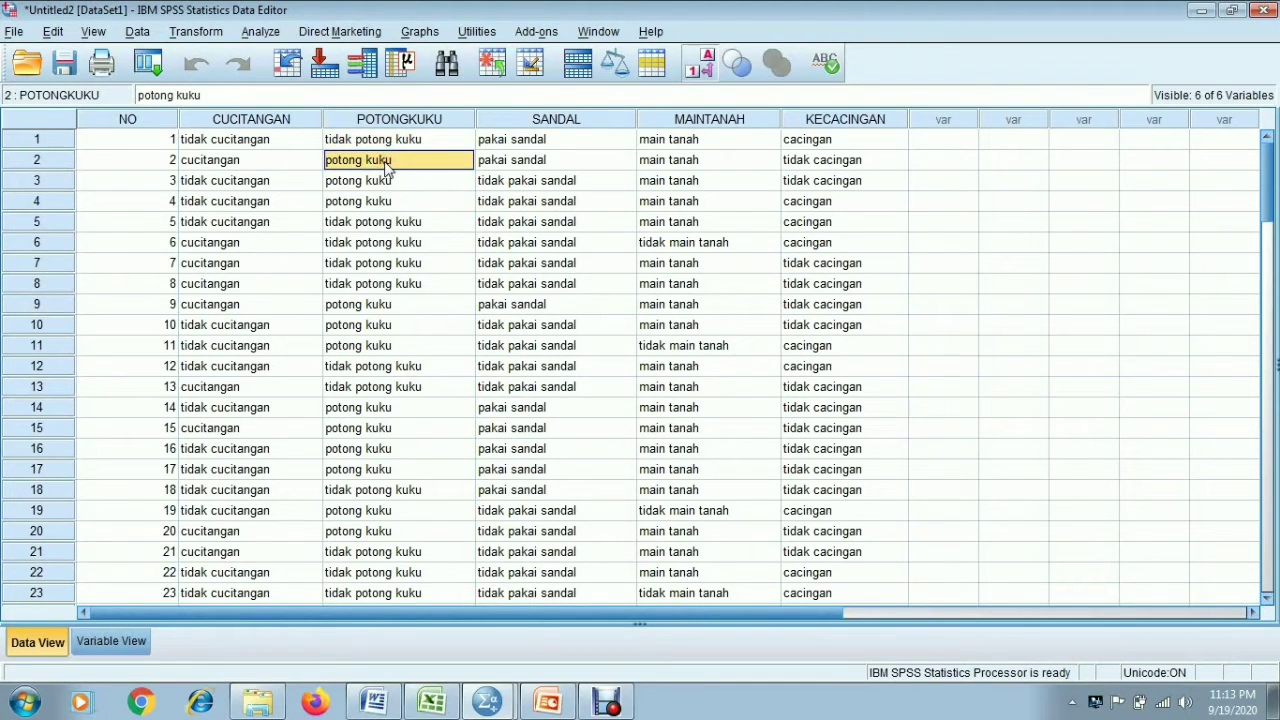
{"action": "left_click", "coordinate": [551, 124]}
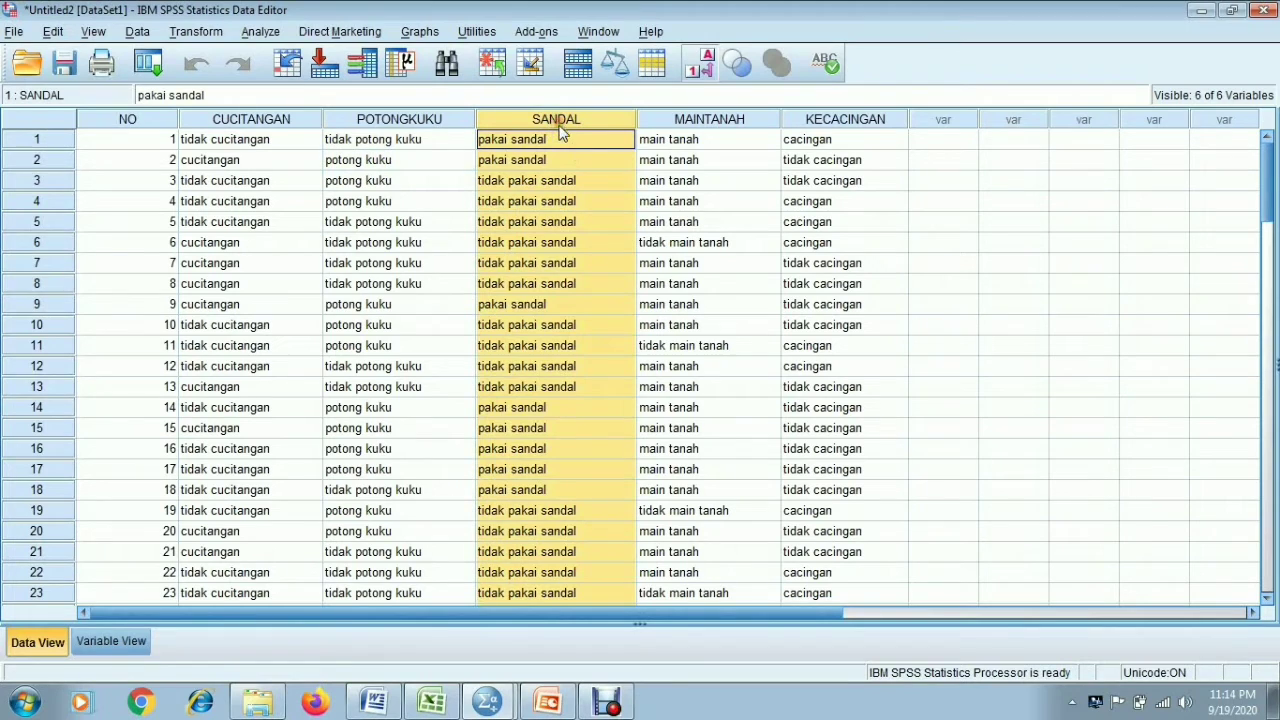
{"action": "left_click", "coordinate": [560, 138]}
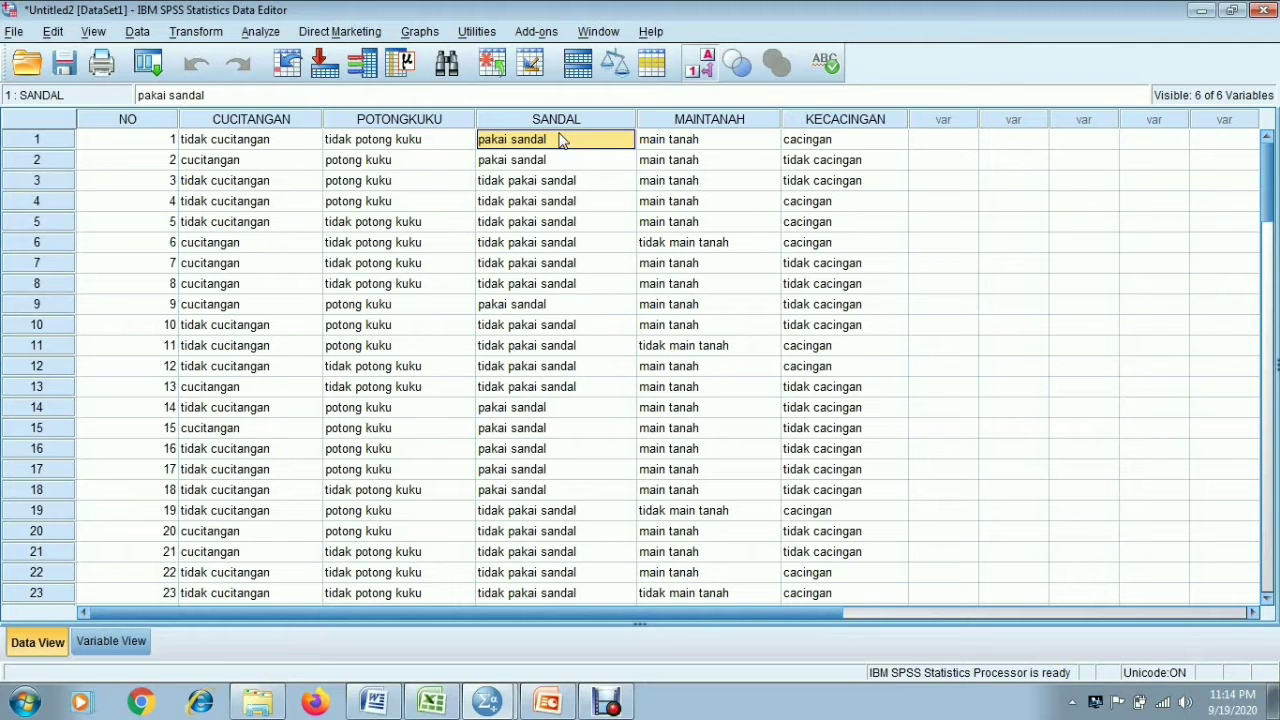
{"action": "left_click", "coordinate": [560, 180]}
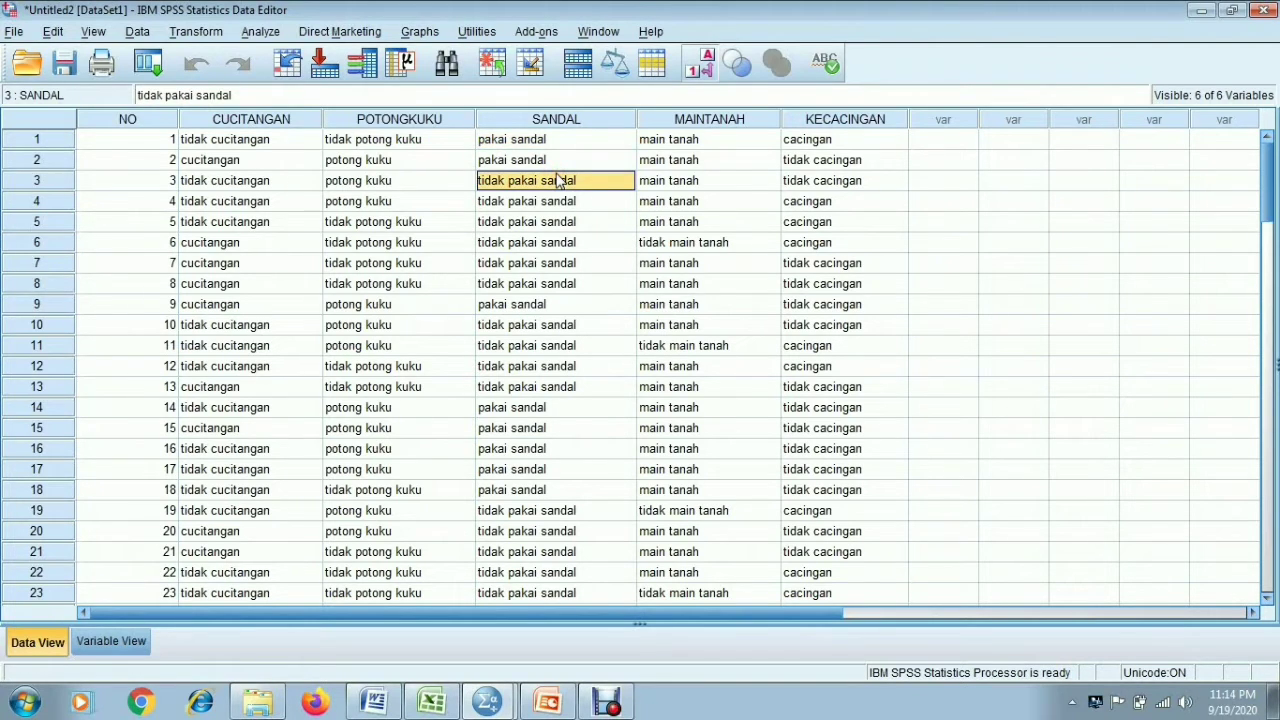
Examine the category values in the MAINTANAH and KECACINGAN columns
{"action": "left_click", "coordinate": [672, 140]}
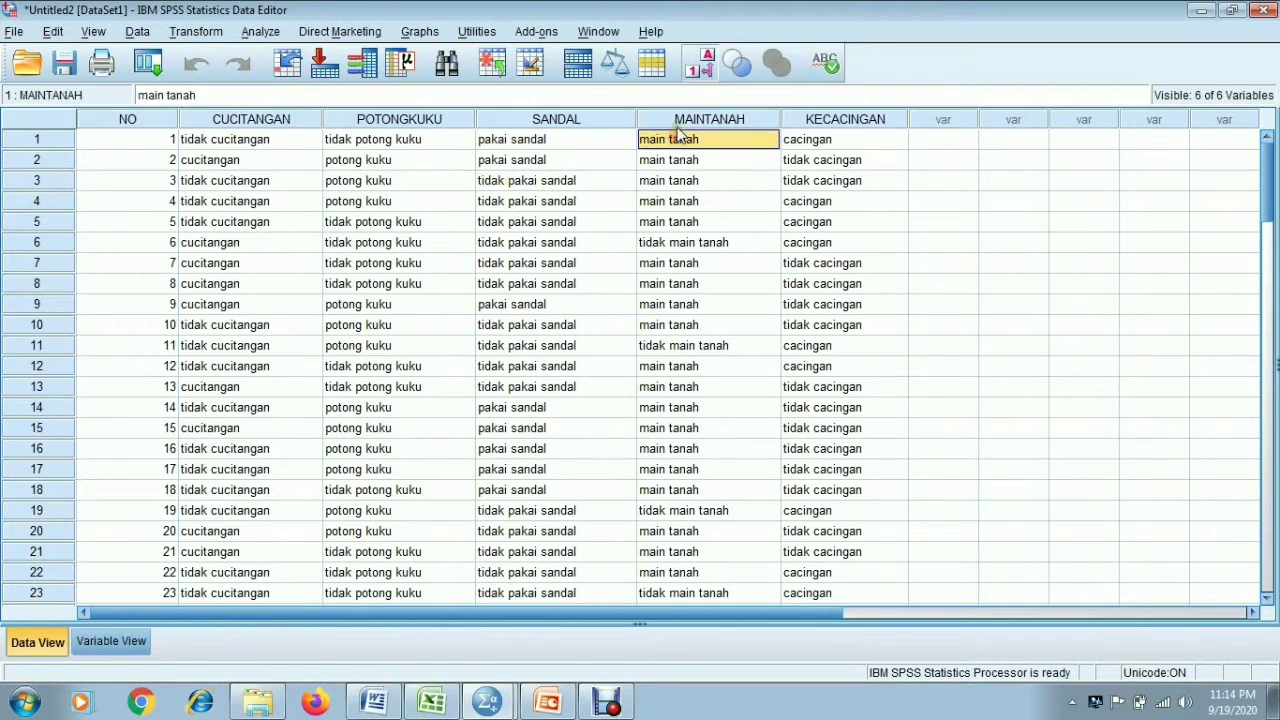
{"action": "left_click", "coordinate": [679, 124]}
{"action": "left_click", "coordinate": [684, 140]}
{"action": "left_click", "coordinate": [672, 242]}
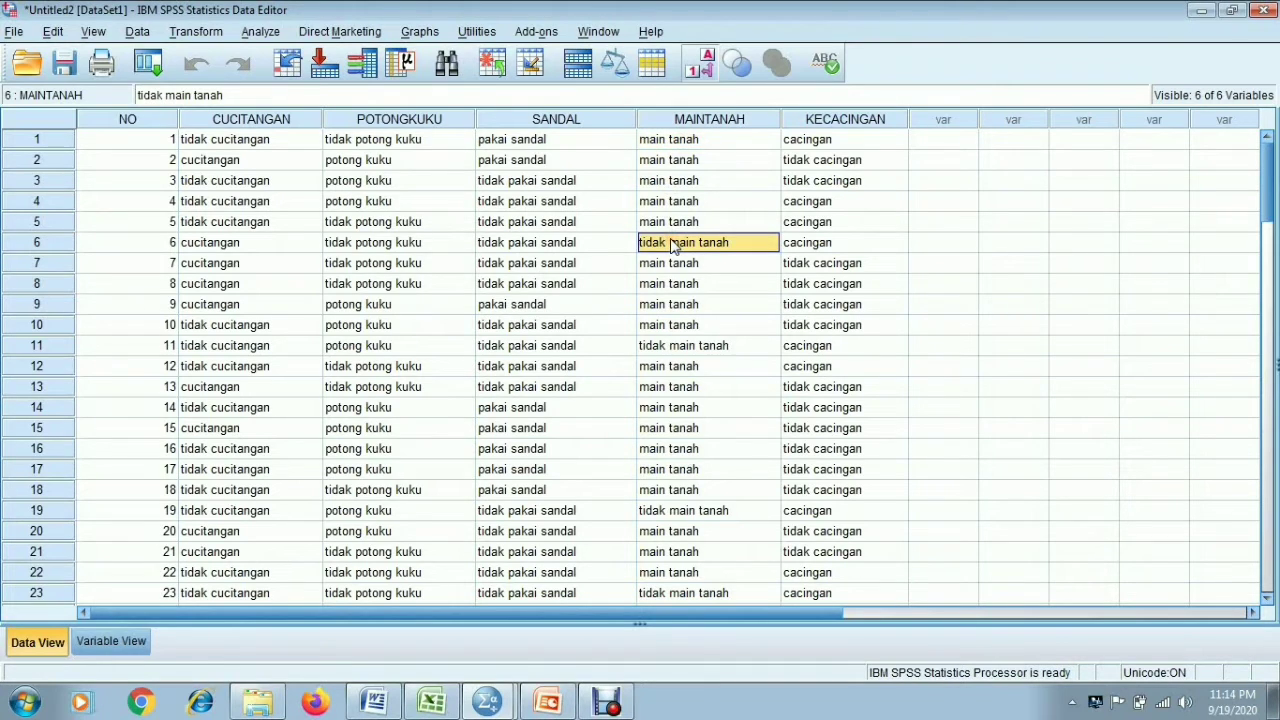
{"action": "left_click", "coordinate": [823, 121]}
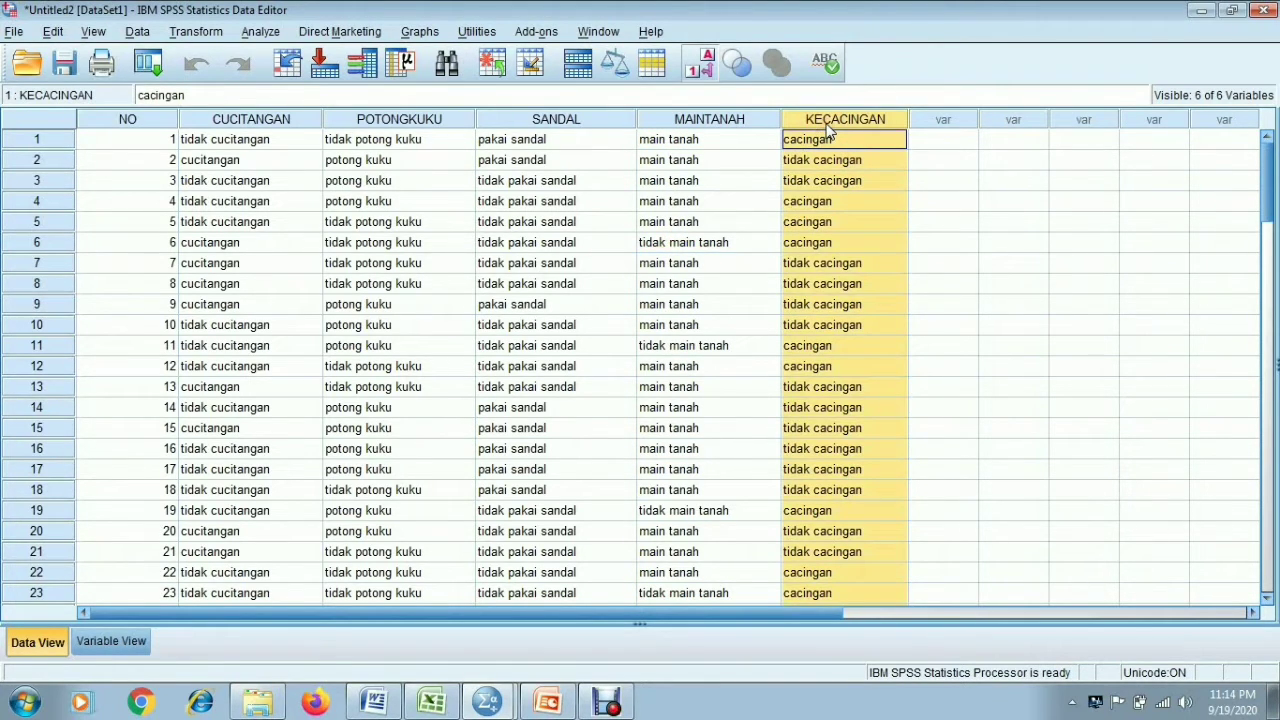
{"action": "left_click", "coordinate": [833, 146]}
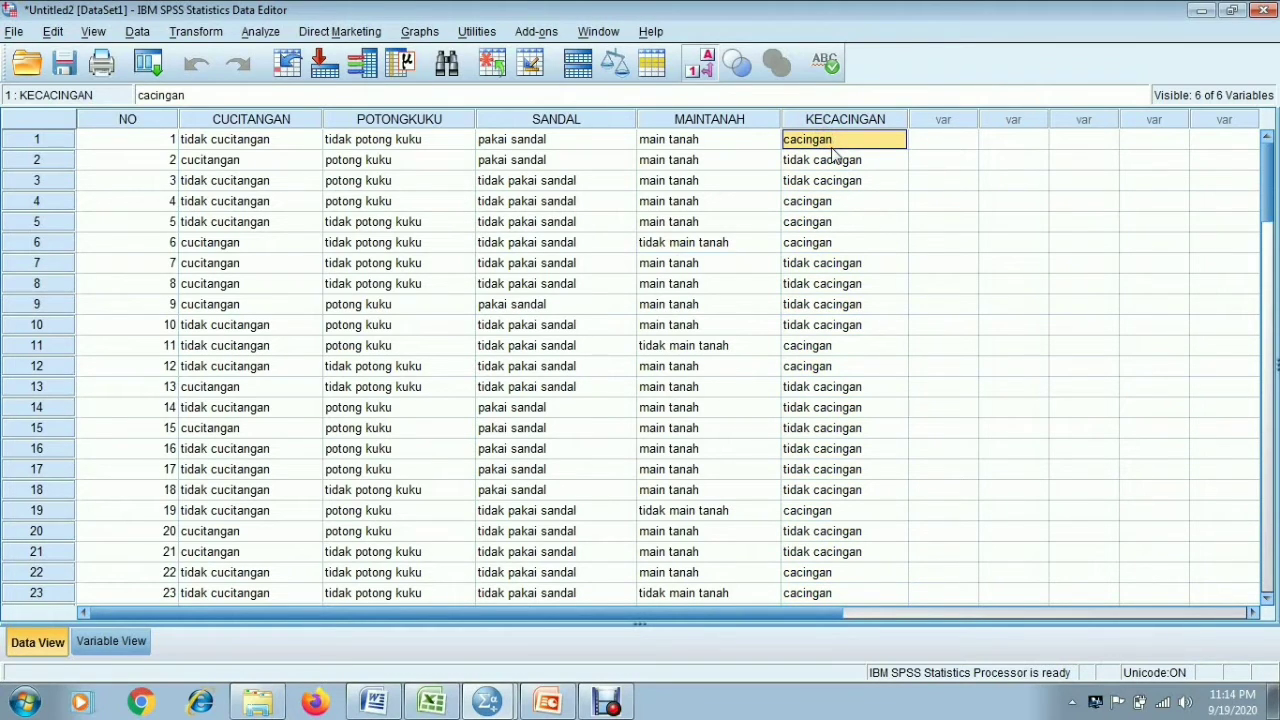
{"action": "left_click", "coordinate": [835, 160]}
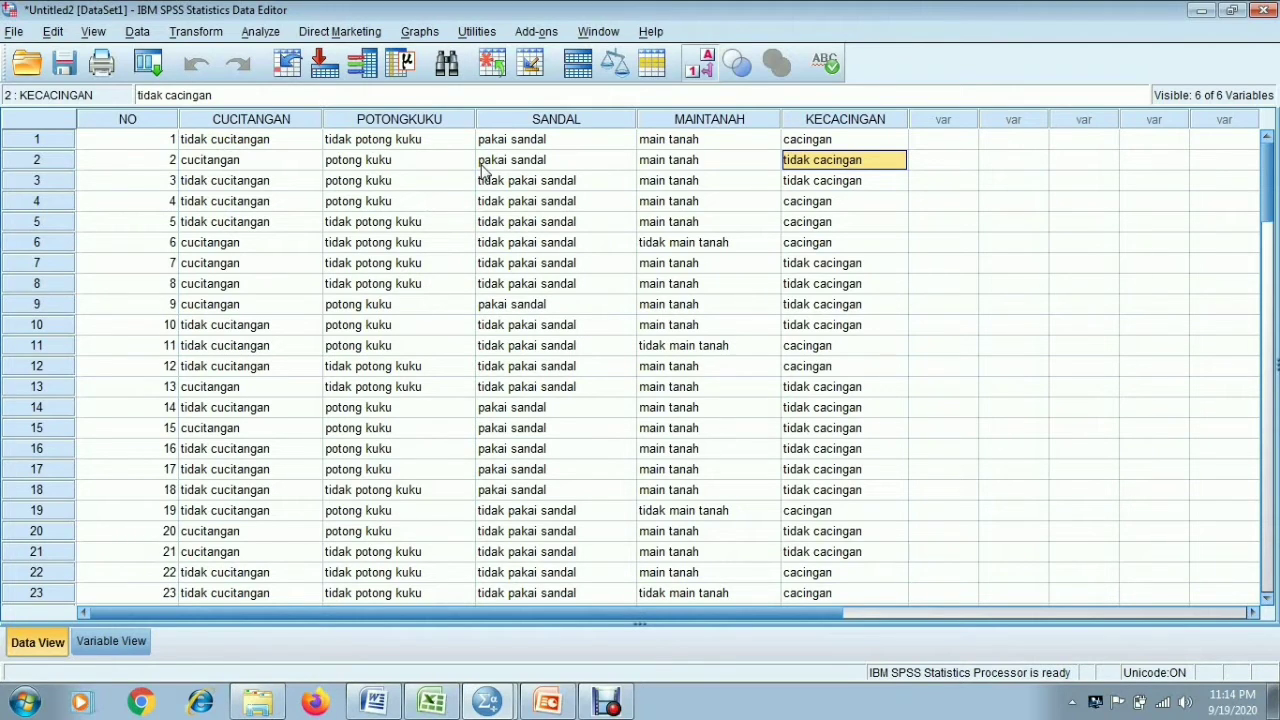
Set up a recode of CUCITANGAN into a different variable with both the name and label cucitangan_new
{"action": "left_click", "coordinate": [198, 33]}
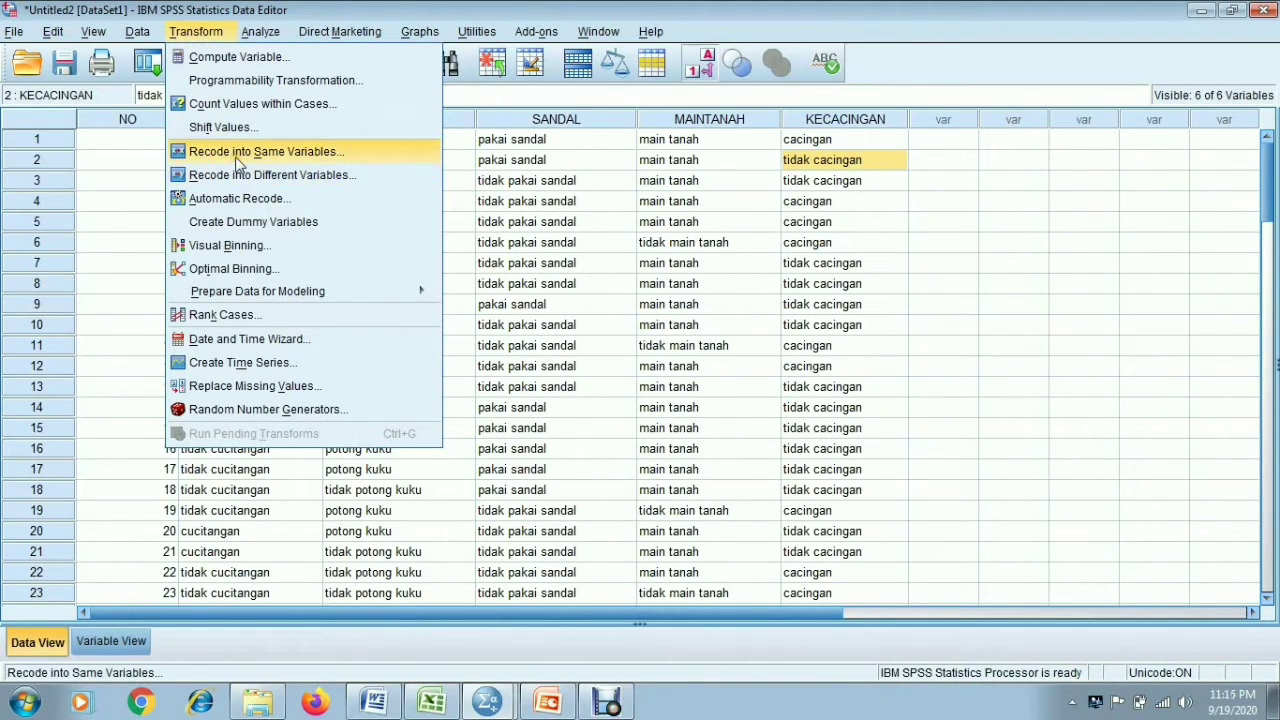
{"action": "left_click", "coordinate": [298, 178]}
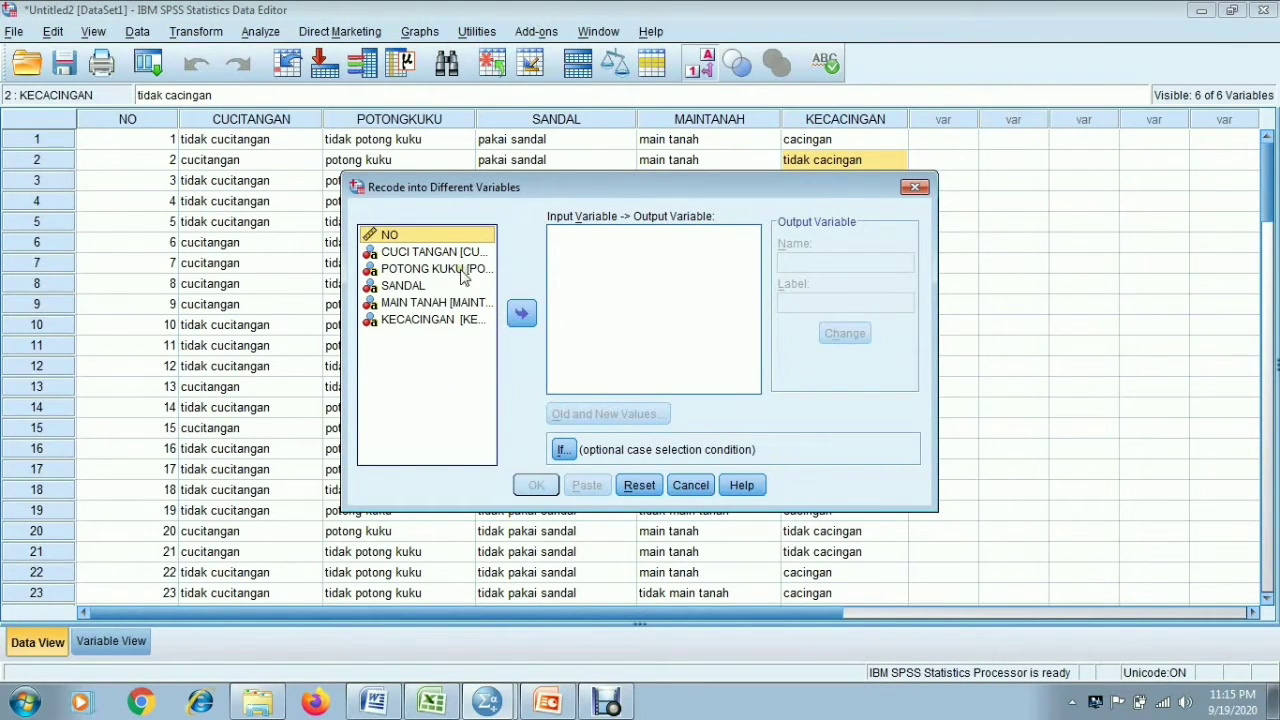
{"action": "left_click", "coordinate": [410, 254]}
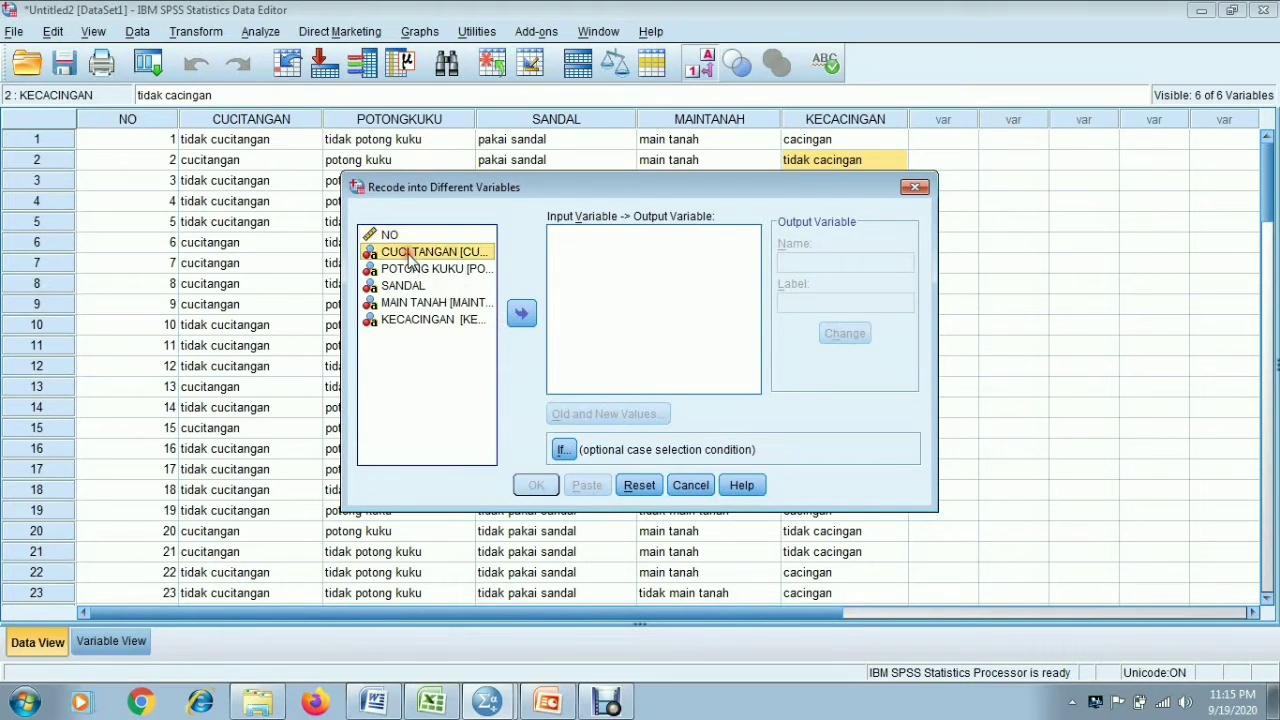
{"action": "left_click", "coordinate": [521, 313]}
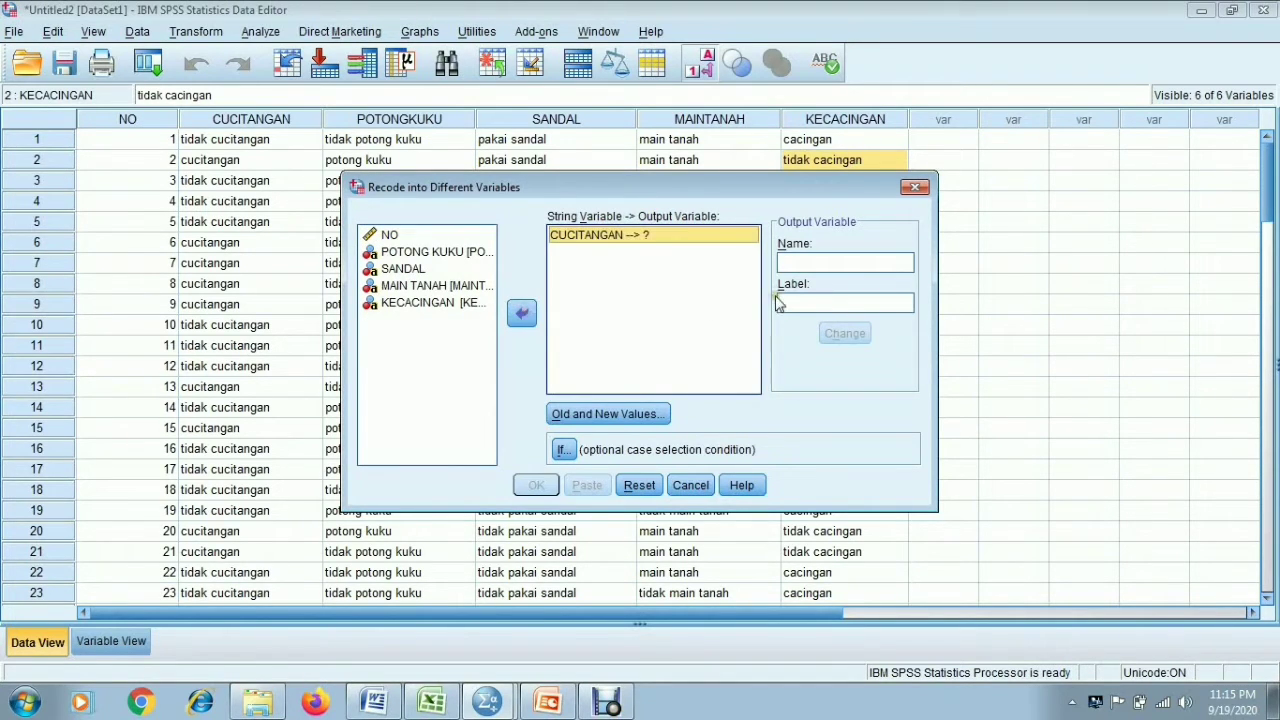
{"action": "left_click", "coordinate": [798, 263]}
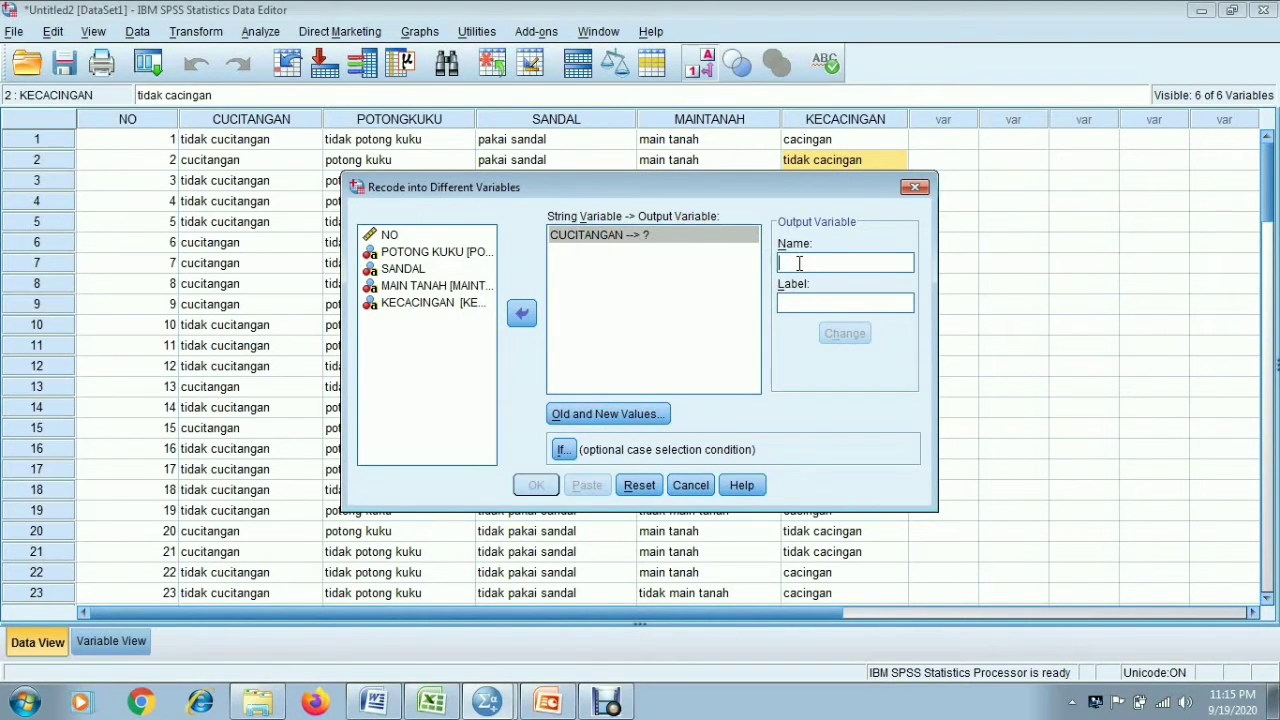
{"action": "type", "text": "cuc"}
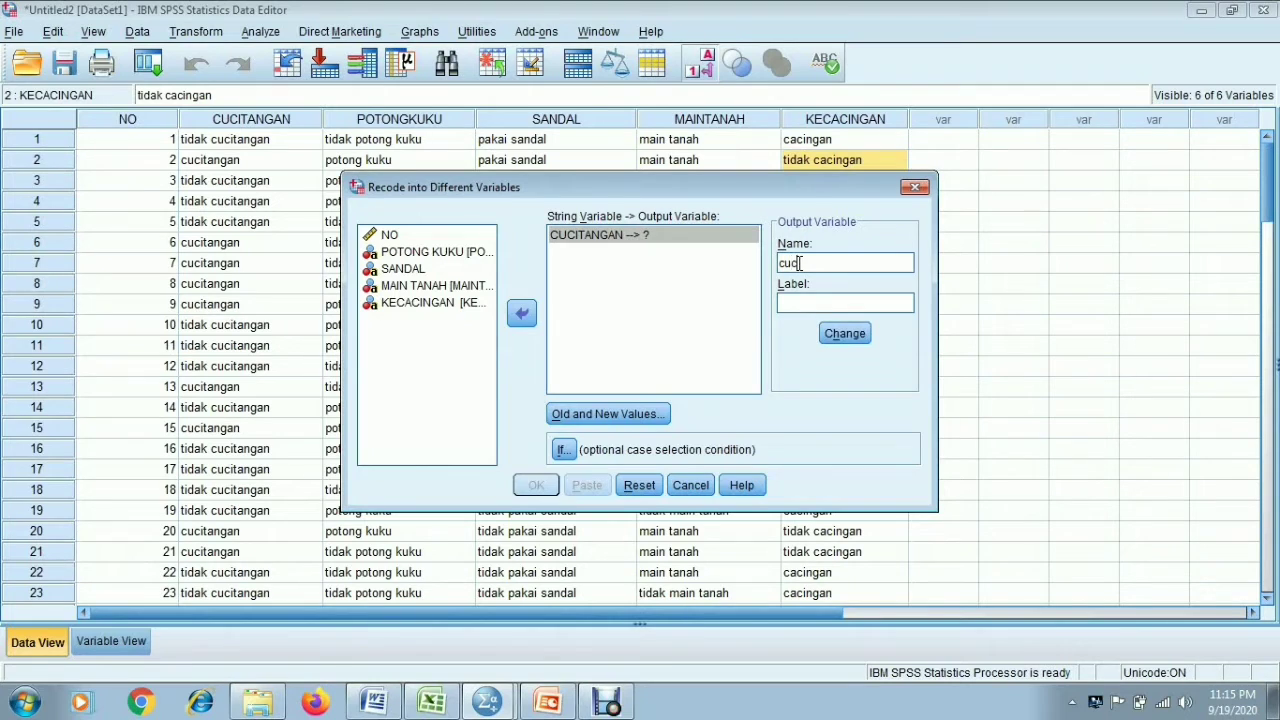
{"action": "type", "text": "itangan_new"}
{"action": "left_click", "coordinate": [826, 304]}
{"action": "type", "text": "cucitang"}
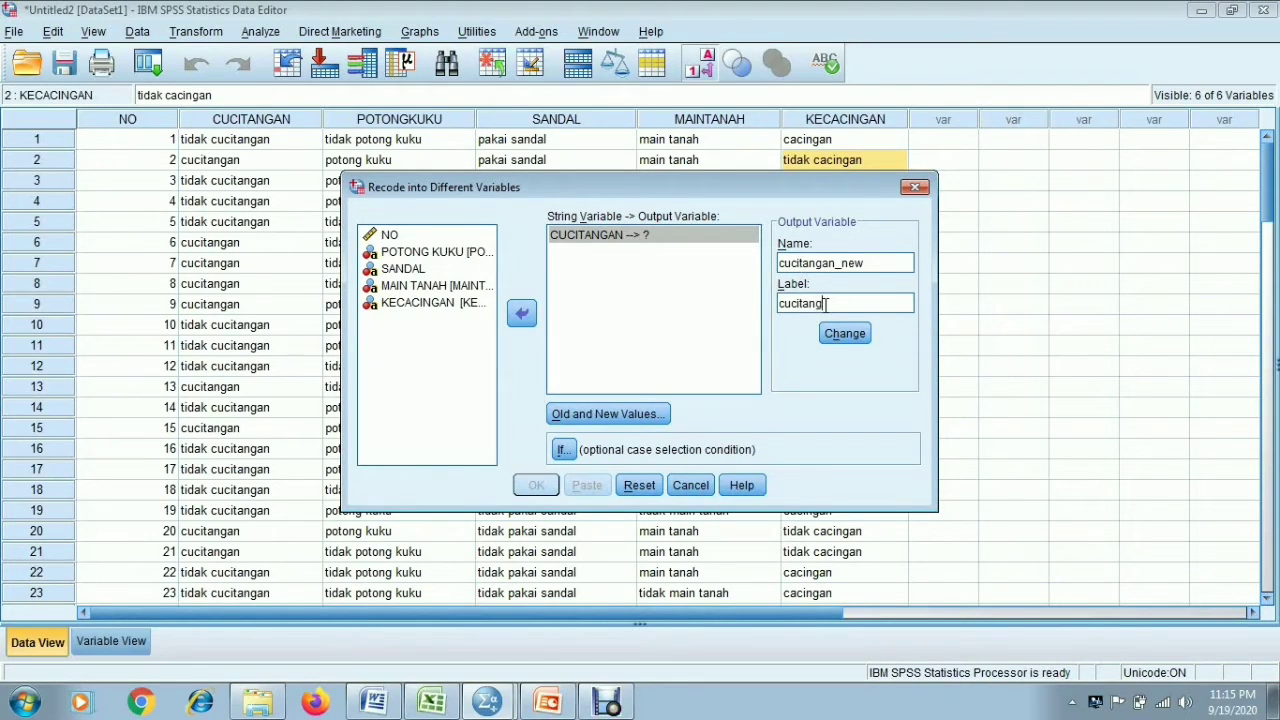
{"action": "type", "text": "an_newa"}
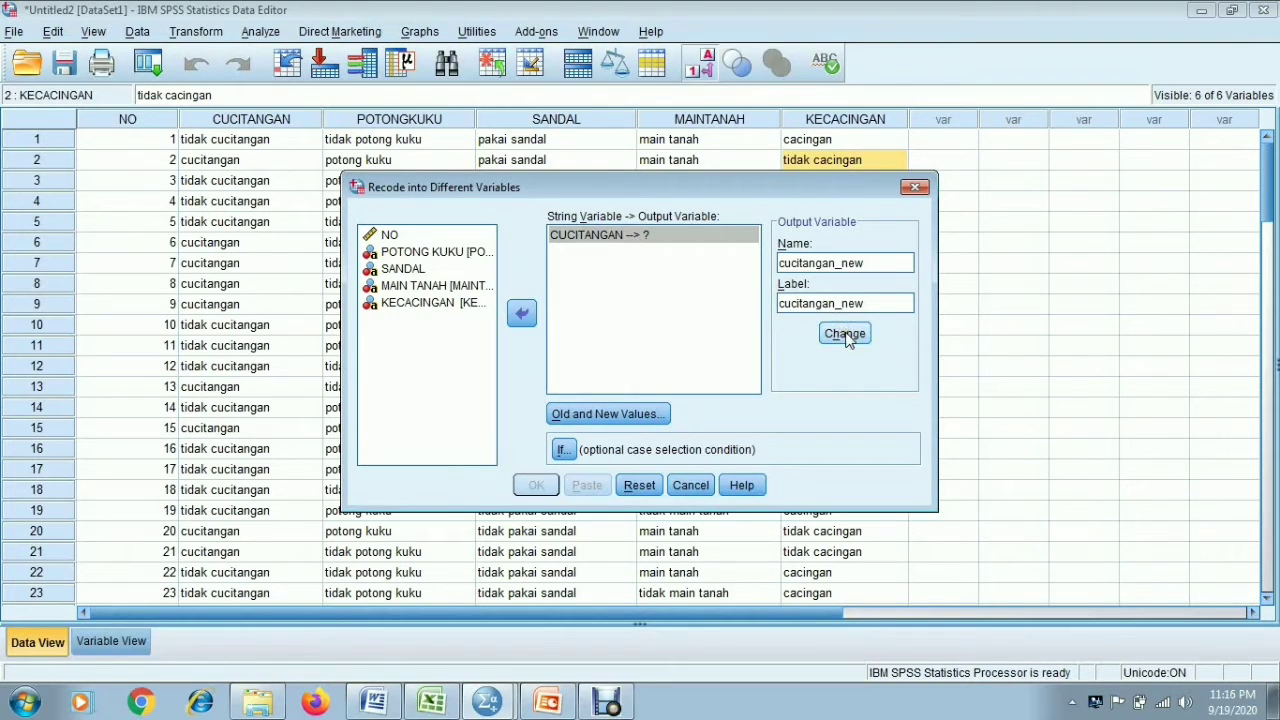
{"action": "left_click", "coordinate": [845, 334]}
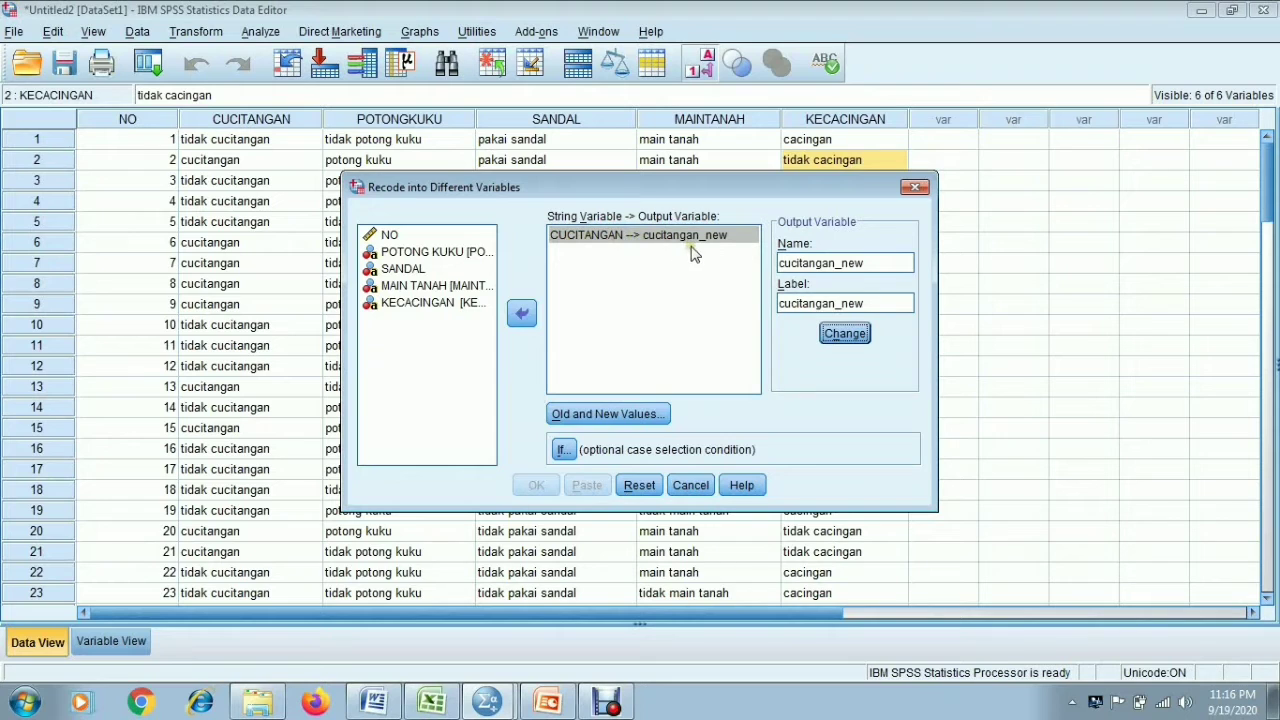
Map the old value 'tidak cucitangan' to the new value 1 for cucitangan_new
{"action": "left_click", "coordinate": [594, 416]}
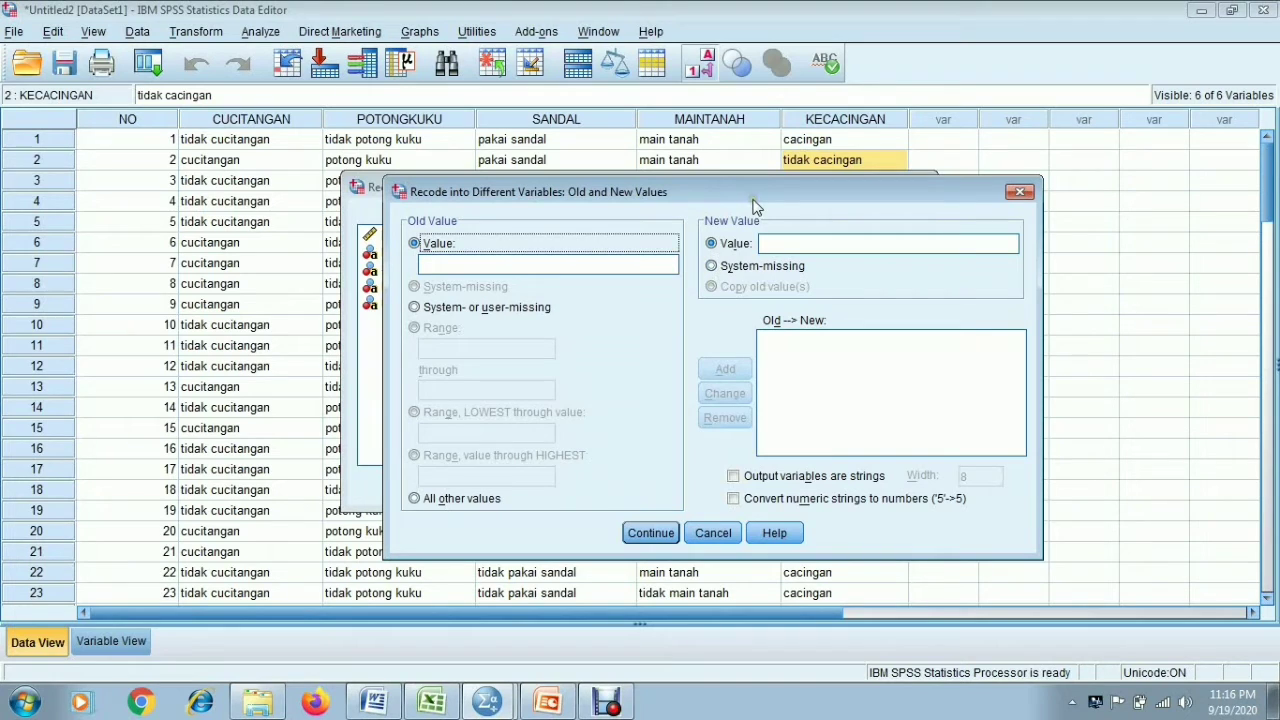
{"action": "left_click", "coordinate": [450, 262]}
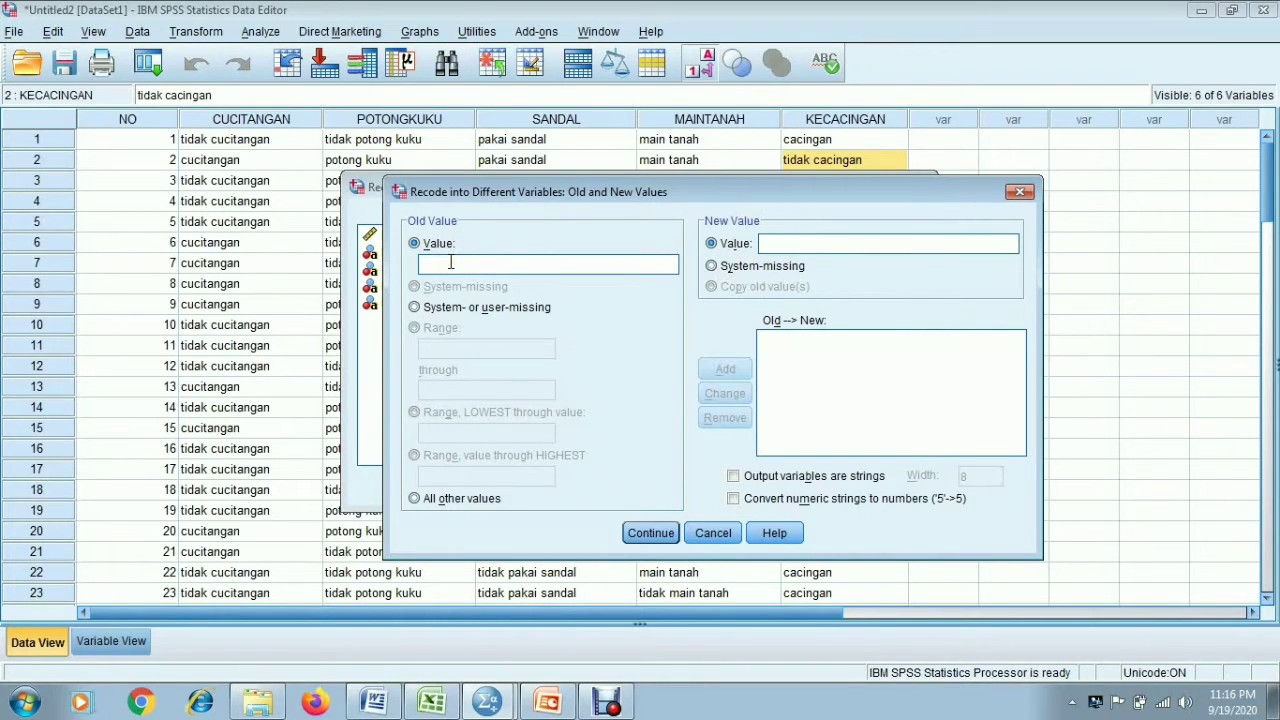
{"action": "type", "text": "tidak cucitangan"}
{"action": "left_click", "coordinate": [790, 242]}
{"action": "type", "text": "1"}
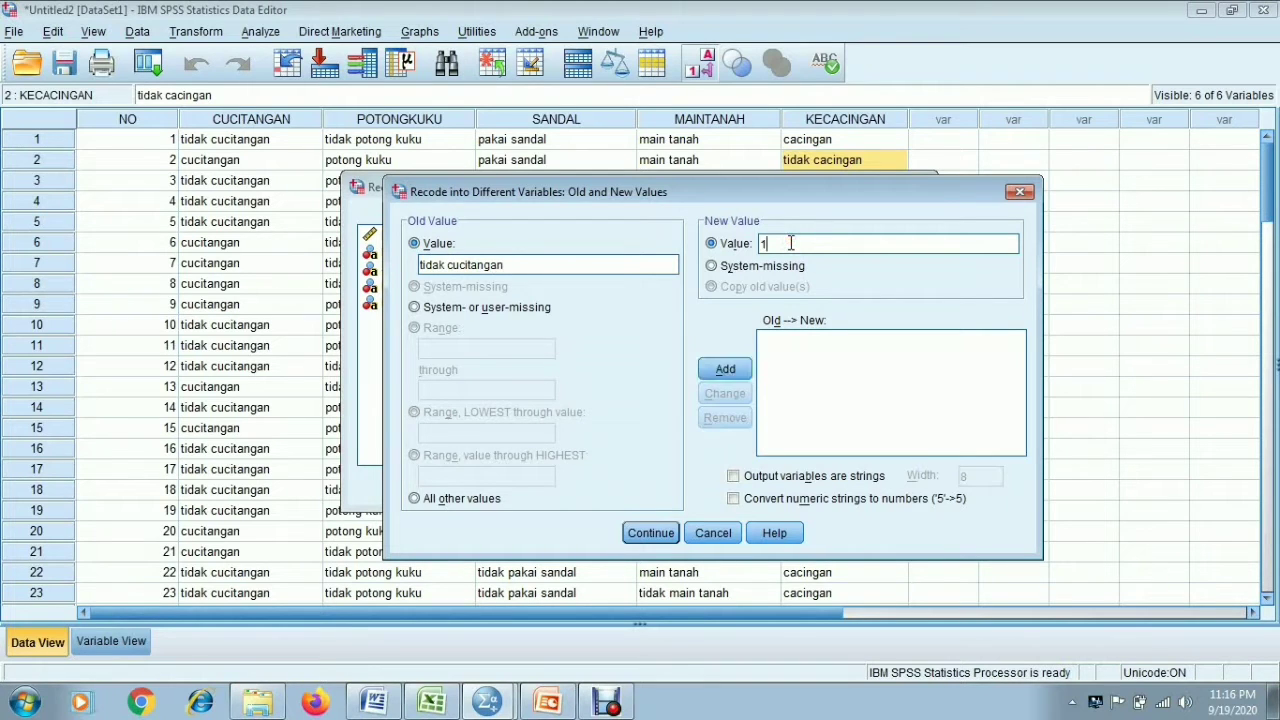
{"action": "left_click", "coordinate": [726, 370]}
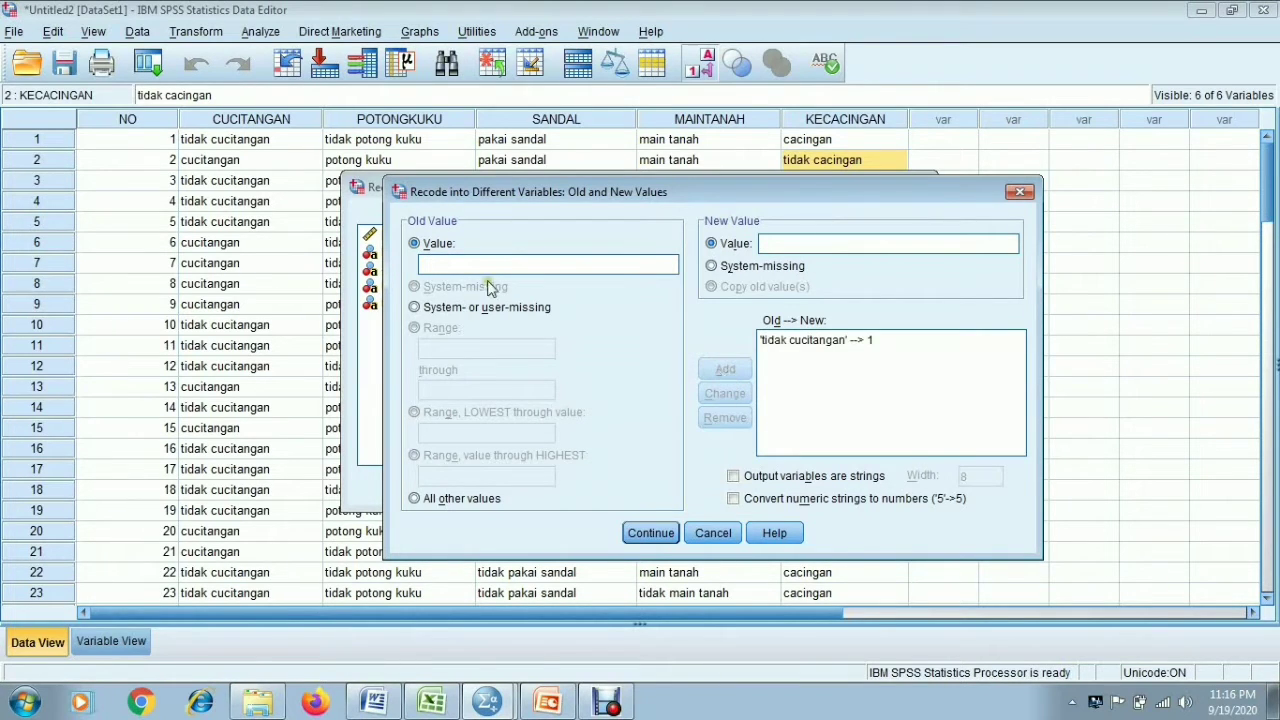
Map the old value 'cucitangan' to the new value 2 and accept the value mappings
{"action": "type", "text": "cucitangan"}
{"action": "left_click", "coordinate": [772, 238]}
{"action": "type", "text": "2"}
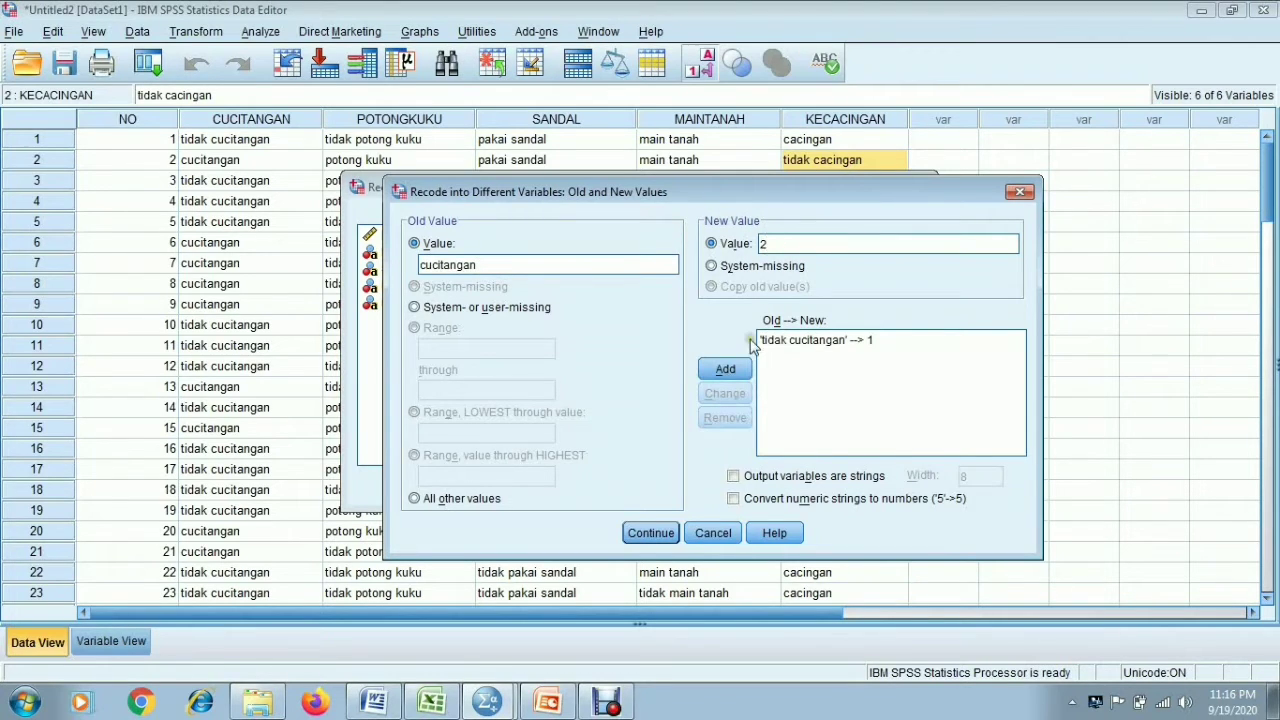
{"action": "left_click", "coordinate": [727, 369]}
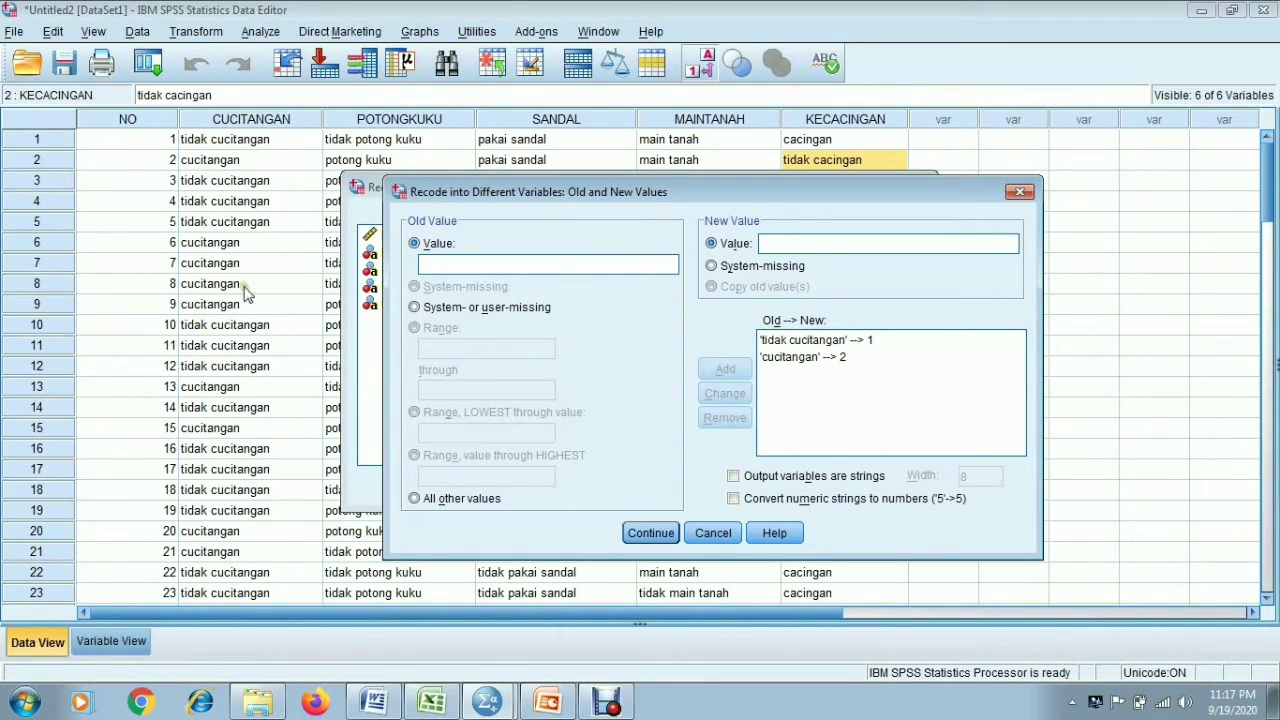
{"action": "left_click", "coordinate": [816, 358]}
{"action": "left_click", "coordinate": [650, 538]}
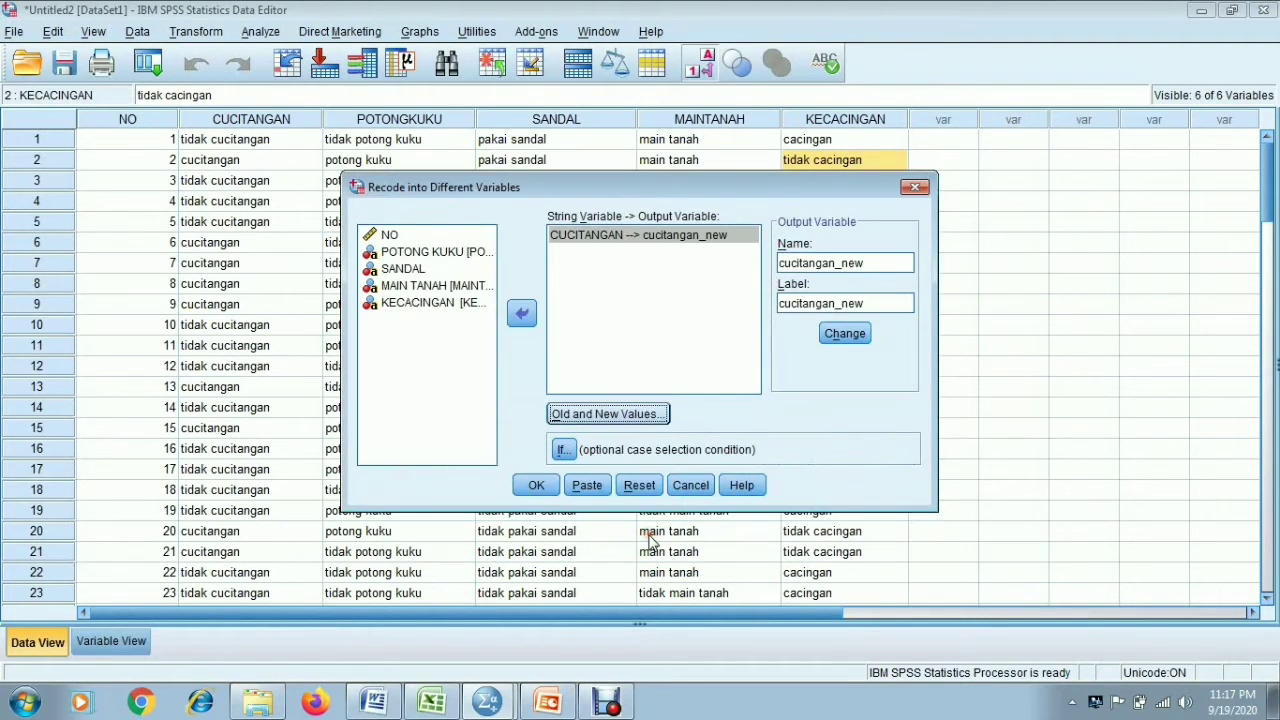
Run the CUCITANGAN recode, check its syntax in the output log and return to the data
{"action": "left_click", "coordinate": [531, 488]}
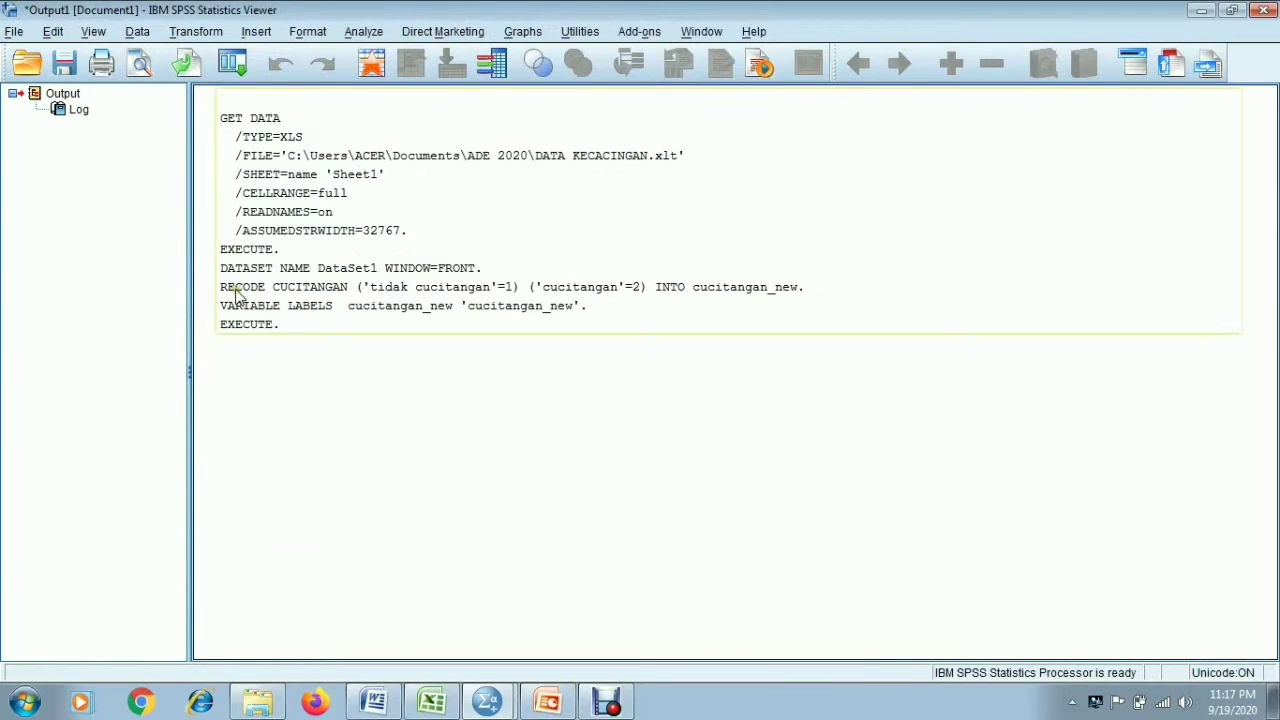
{"action": "left_click", "coordinate": [235, 290]}
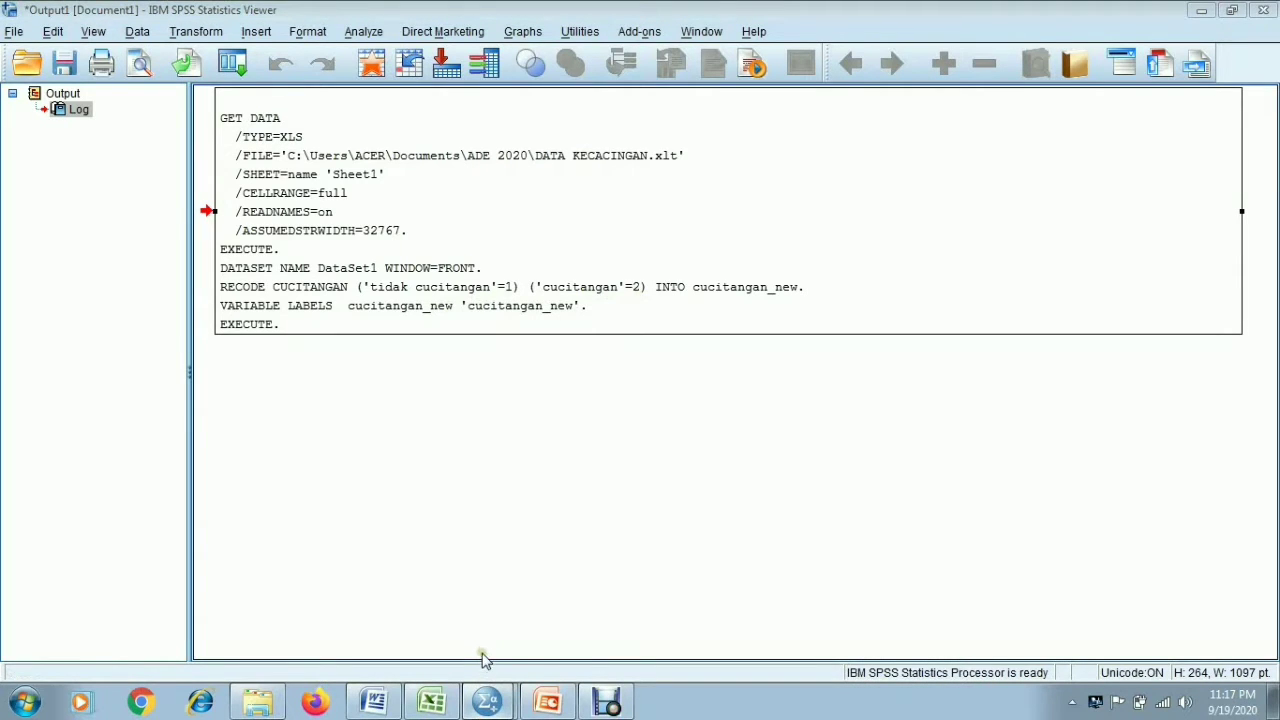
{"action": "key", "text": "alt+Tab"}
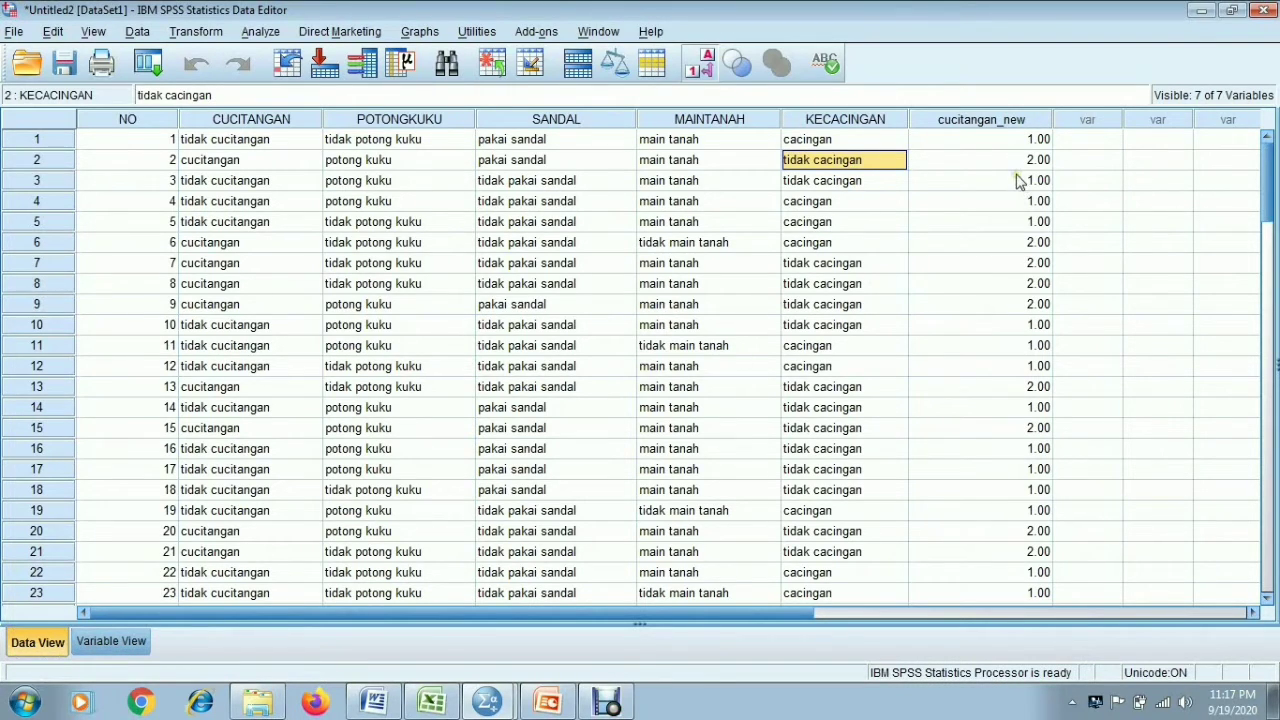
Add the value label 1 = tidak cucitangan to the variable cucitangan_new
{"action": "left_click", "coordinate": [112, 643]}
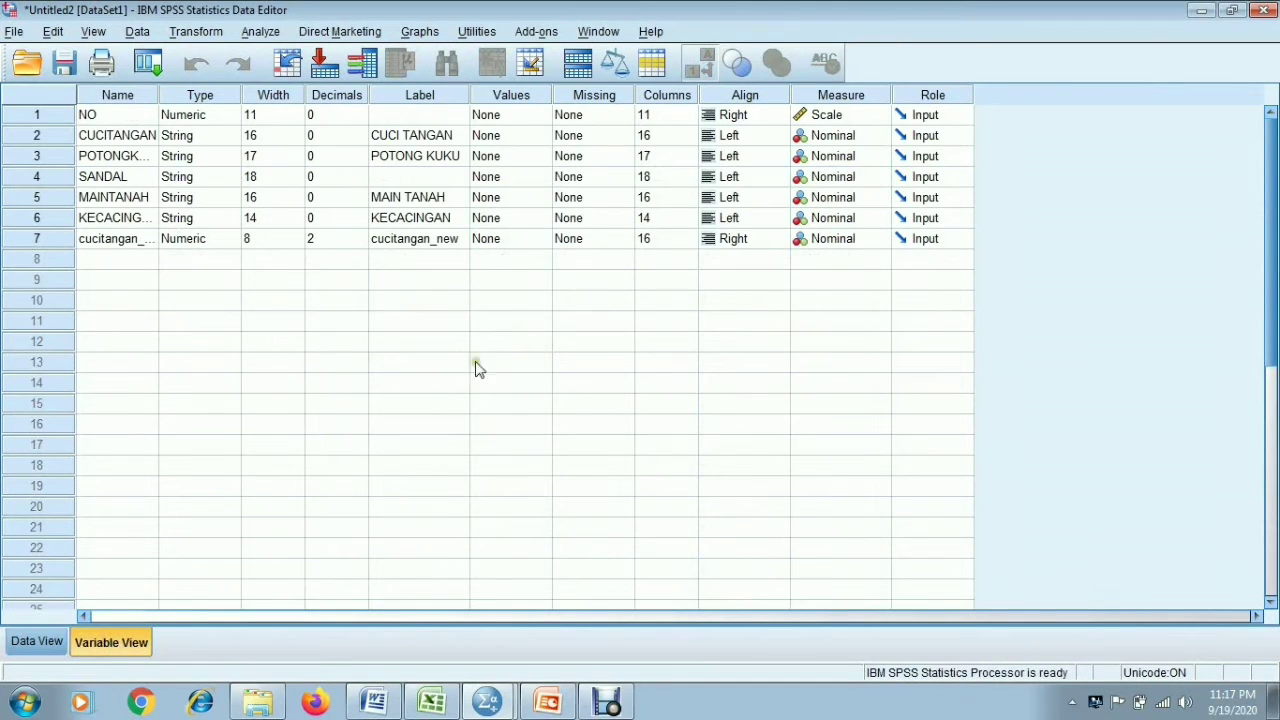
{"action": "left_click", "coordinate": [540, 242]}
{"action": "left_click", "coordinate": [545, 240]}
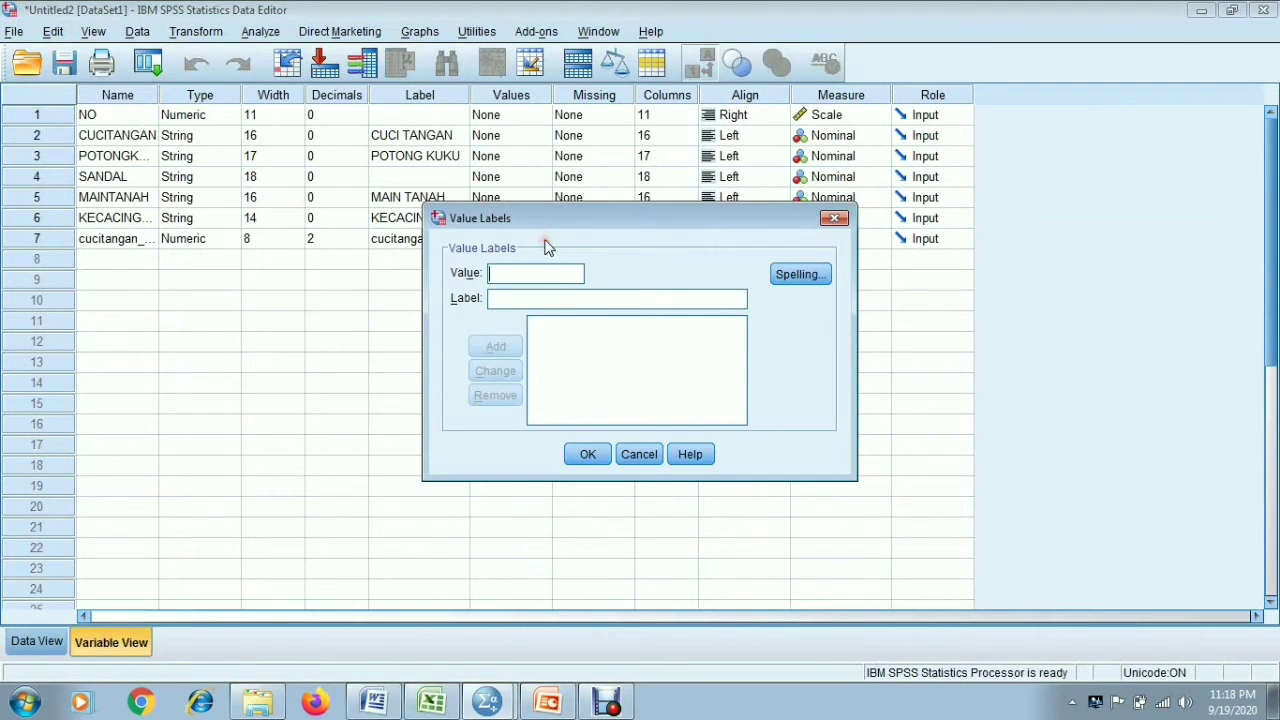
{"action": "type", "text": "1"}
{"action": "left_click", "coordinate": [548, 300]}
{"action": "type", "text": "t"}
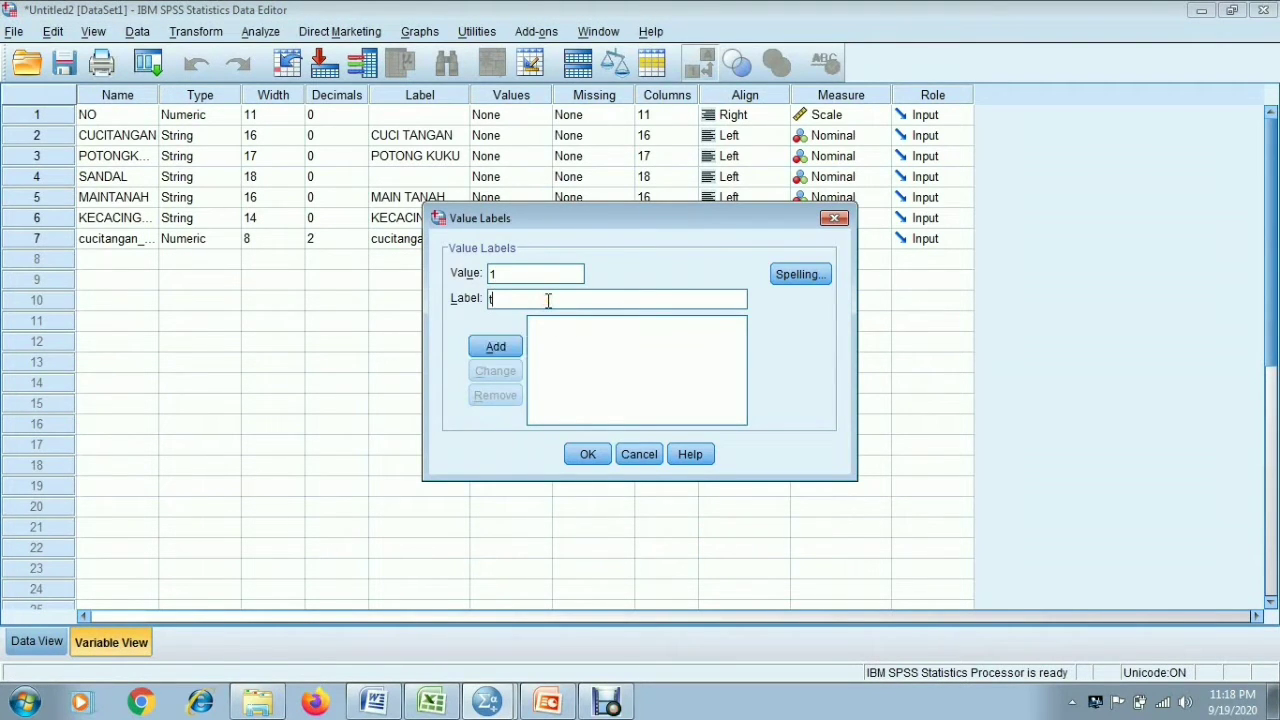
{"action": "type", "text": "ida"}
{"action": "type", "text": "k co"}
{"action": "type", "text": "ucitangan"}
{"action": "left_click", "coordinate": [530, 300]}
{"action": "key", "text": "BackSpace"}
{"action": "left_click", "coordinate": [496, 346]}
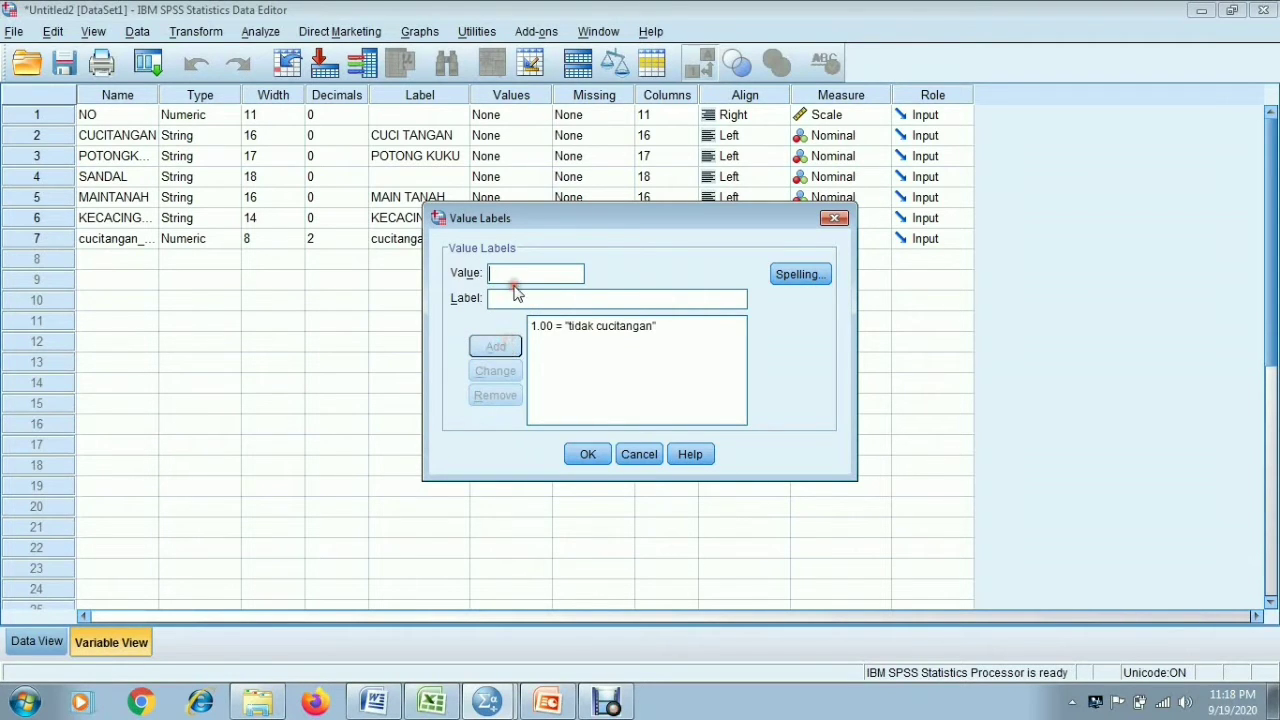
Add the value label 2 = cucitangan and apply the labels to cucitangan_new
{"action": "type", "text": "2"}
{"action": "type", "text": "cuc"}
{"action": "type", "text": "itangan"}
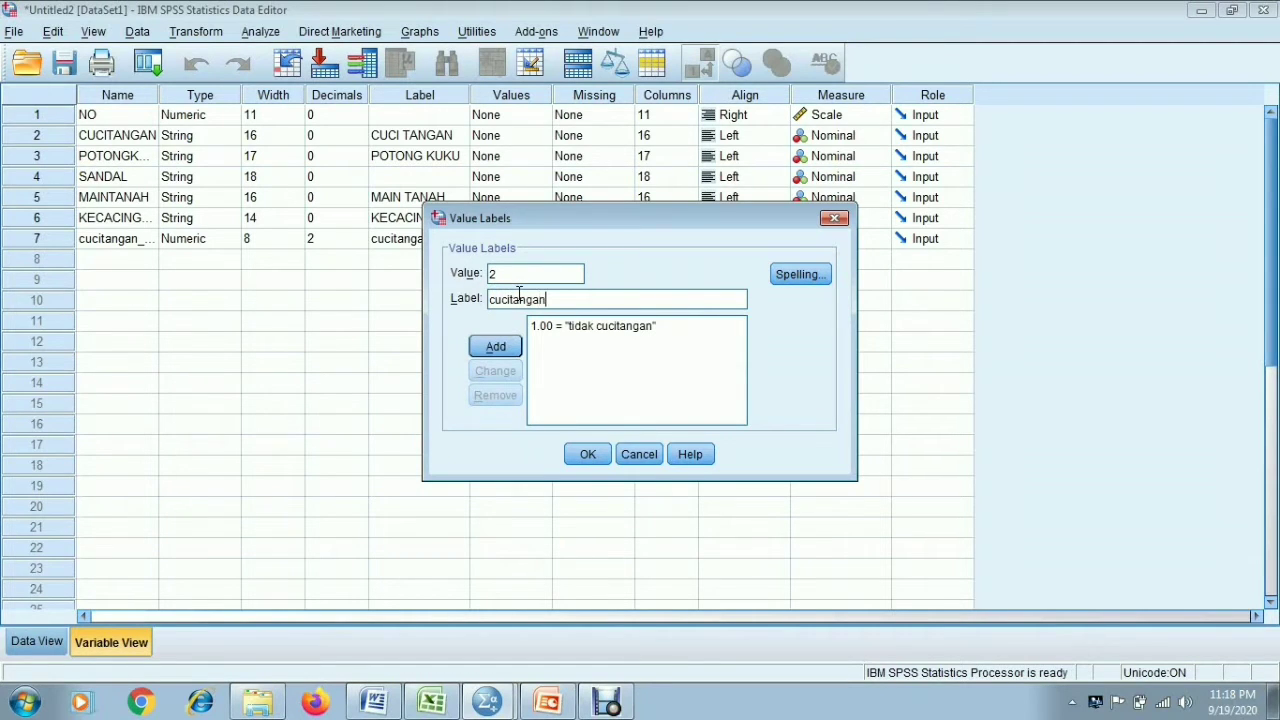
{"action": "left_click", "coordinate": [496, 346]}
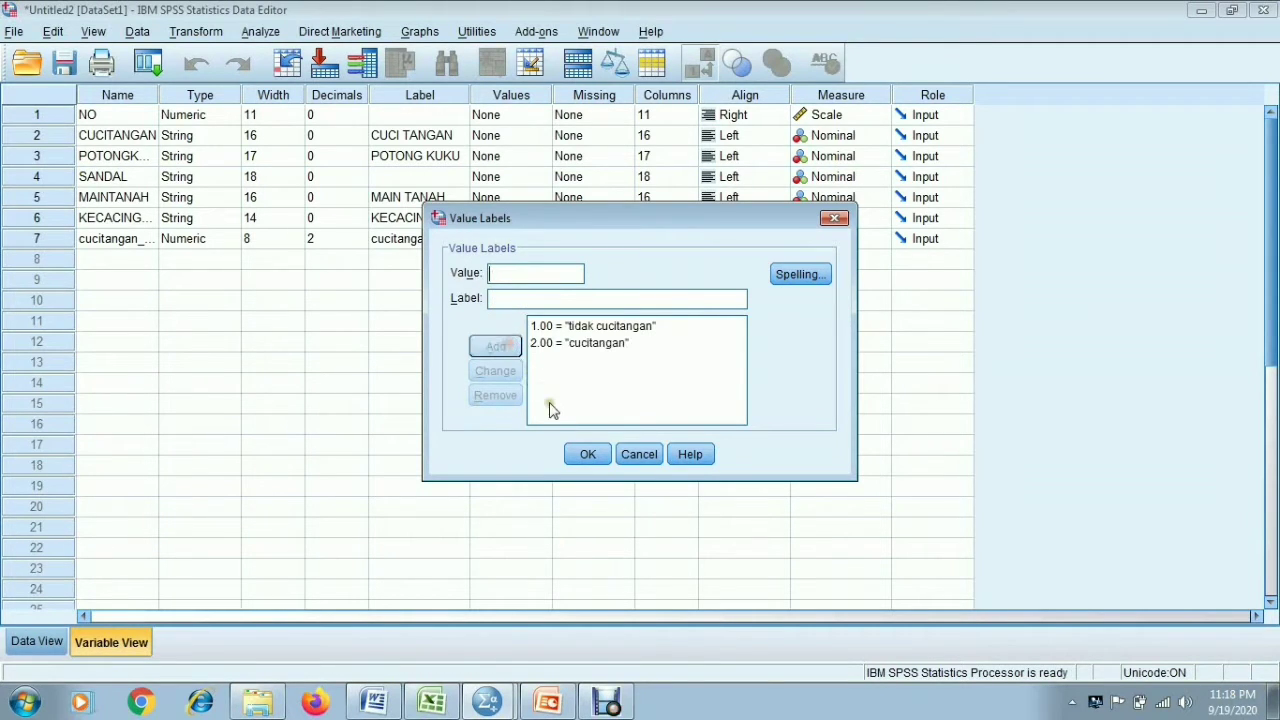
{"action": "left_click", "coordinate": [585, 455]}
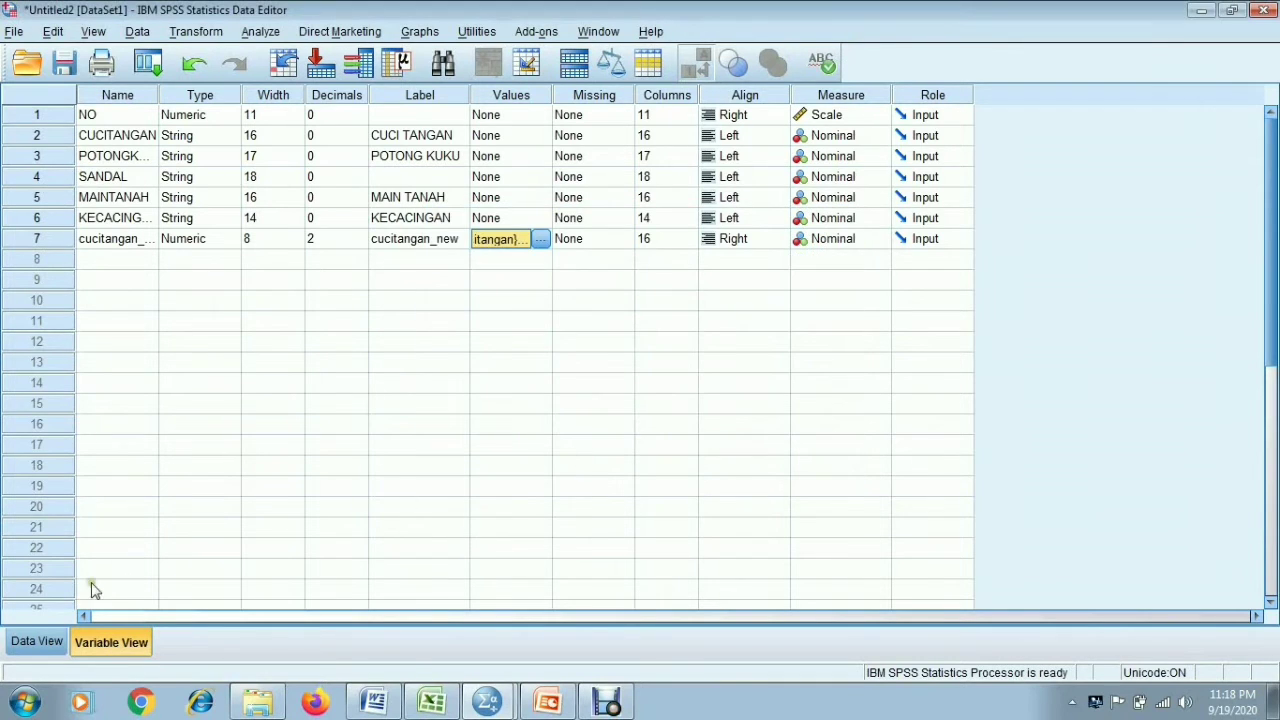
Compare the cucitangan_new column in the data grid with value labels and with numeric codes by toggling the label display
{"action": "left_click", "coordinate": [40, 641]}
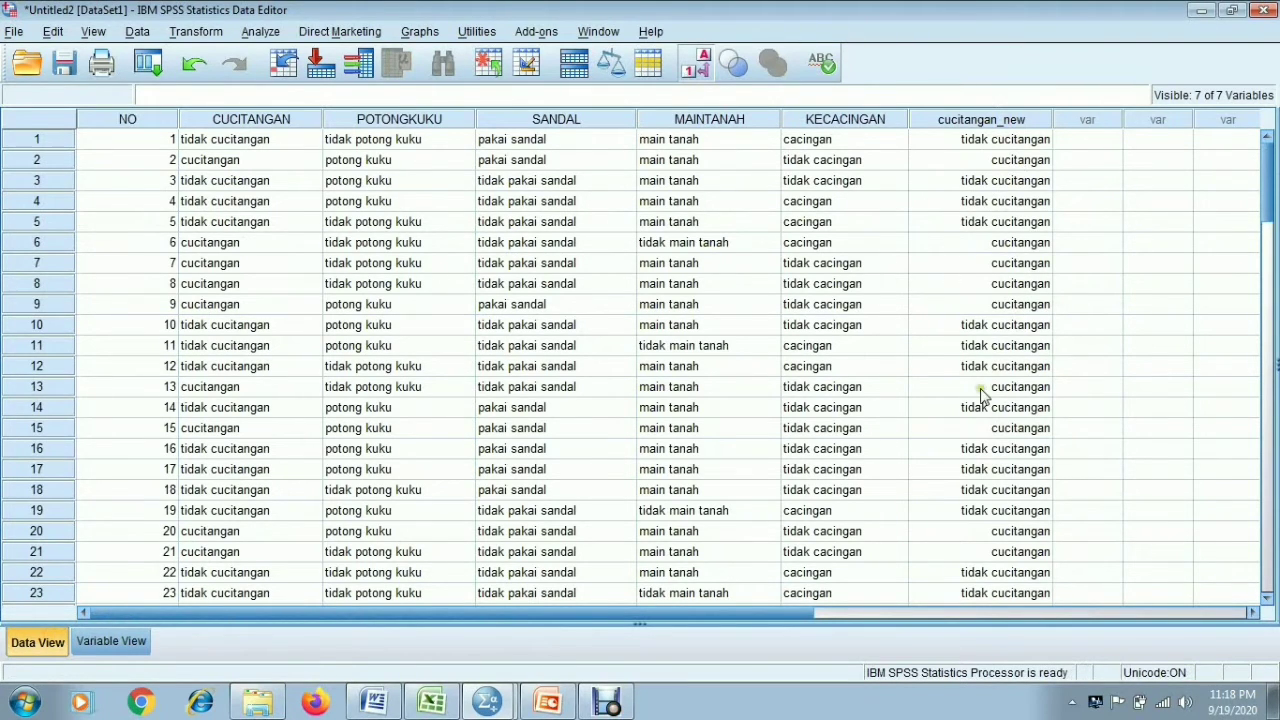
{"action": "left_click", "coordinate": [705, 76]}
{"action": "left_click", "coordinate": [705, 76]}
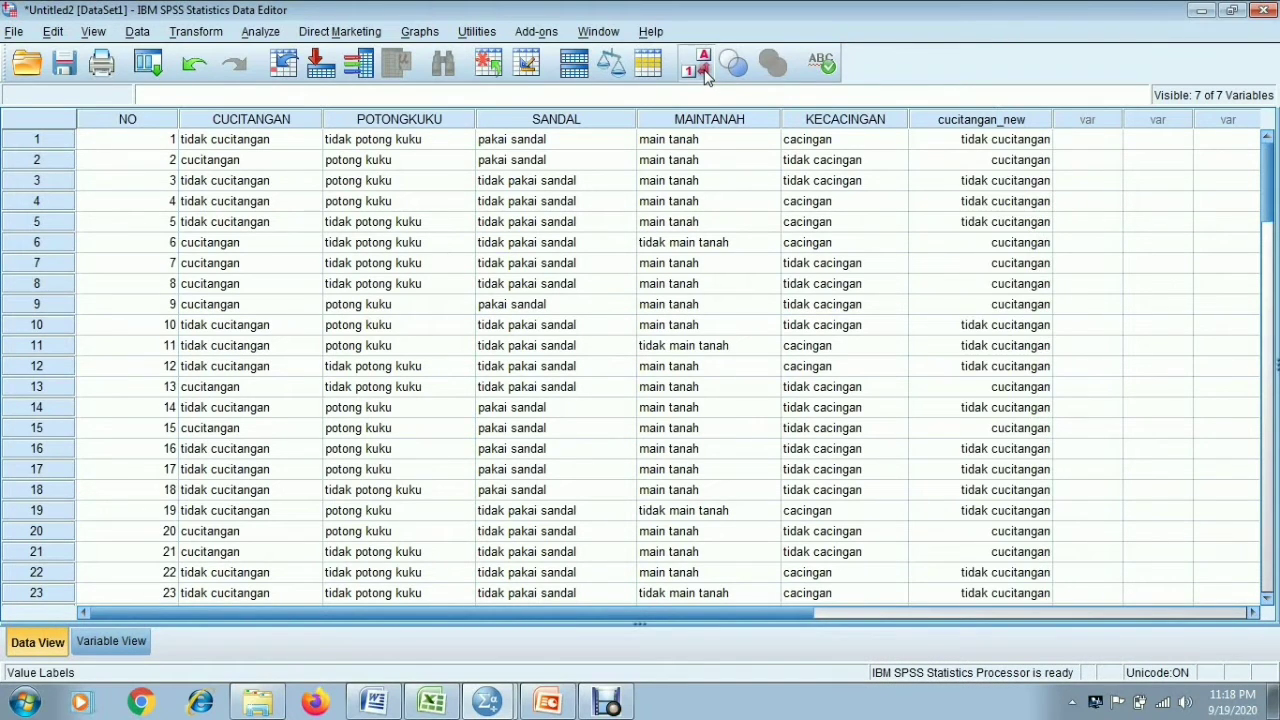
{"action": "left_click", "coordinate": [705, 76]}
{"action": "left_click", "coordinate": [705, 76]}
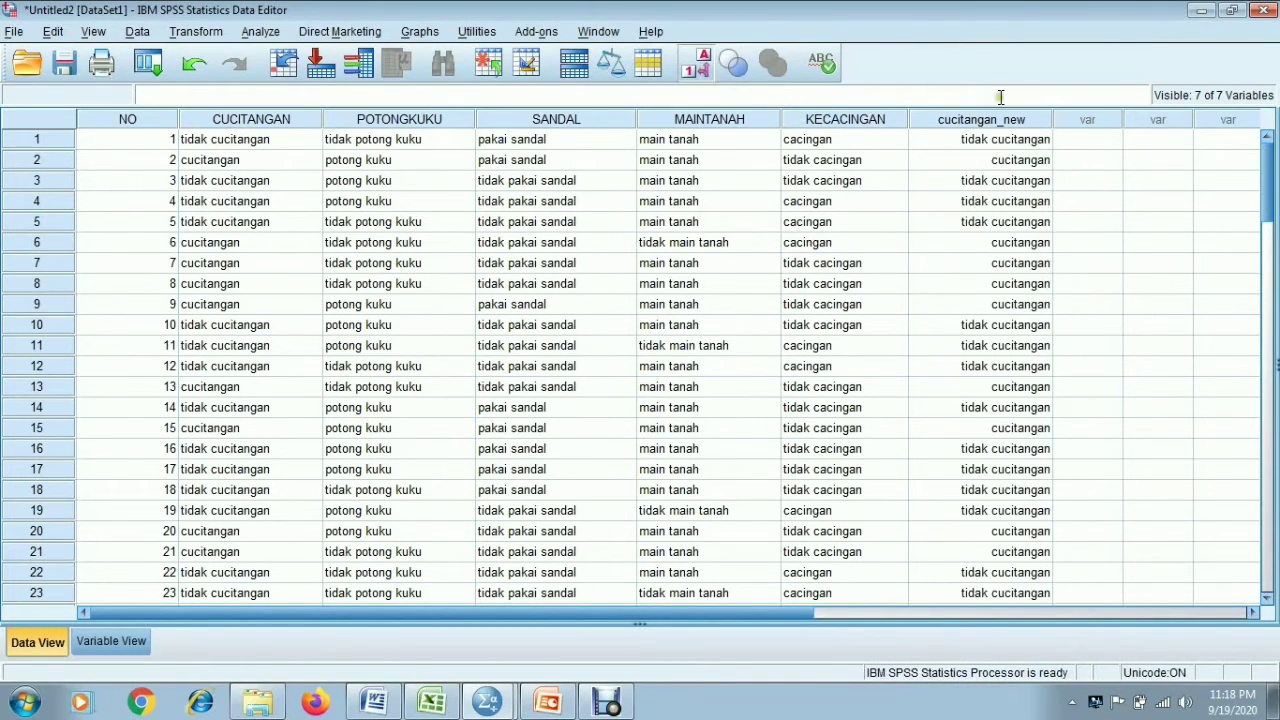
{"action": "left_click", "coordinate": [693, 72]}
{"action": "left_click", "coordinate": [693, 76]}
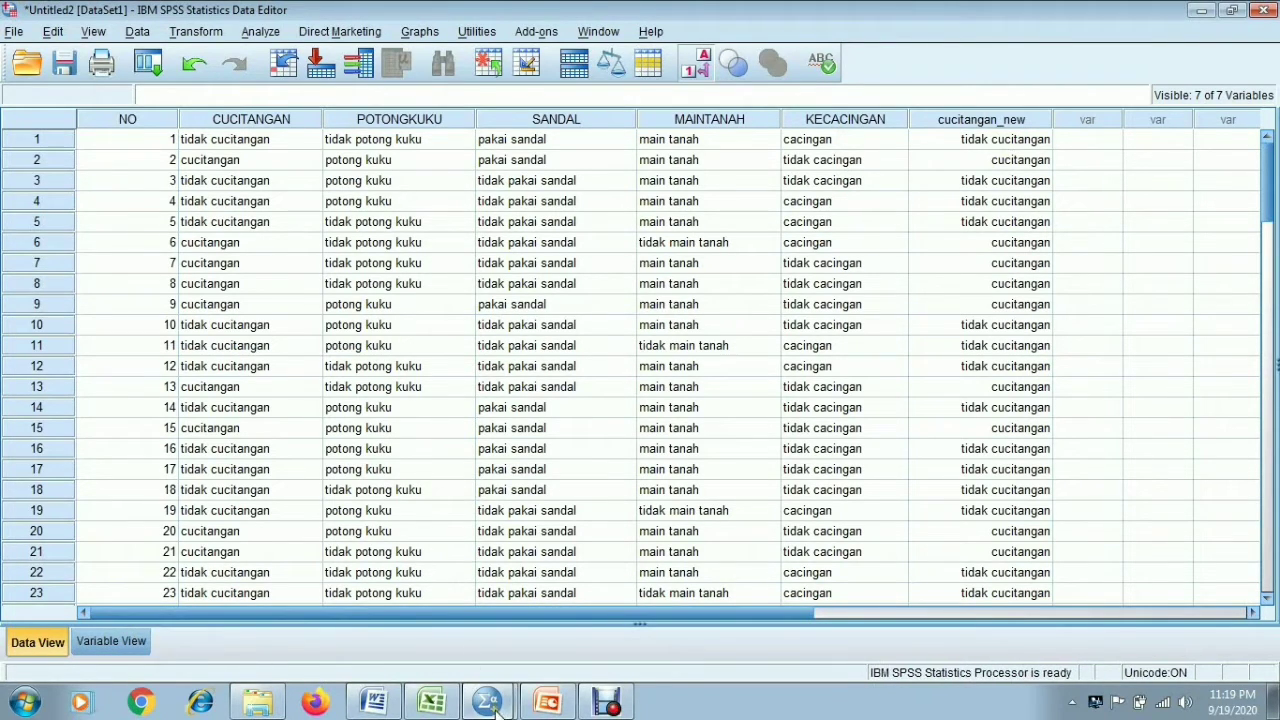
Open the data file Faktor Risiko Kecacingan.sav and show its recoded variables from Cuci_tangan_New to Kecacingan_New
{"action": "left_click", "coordinate": [14, 33]}
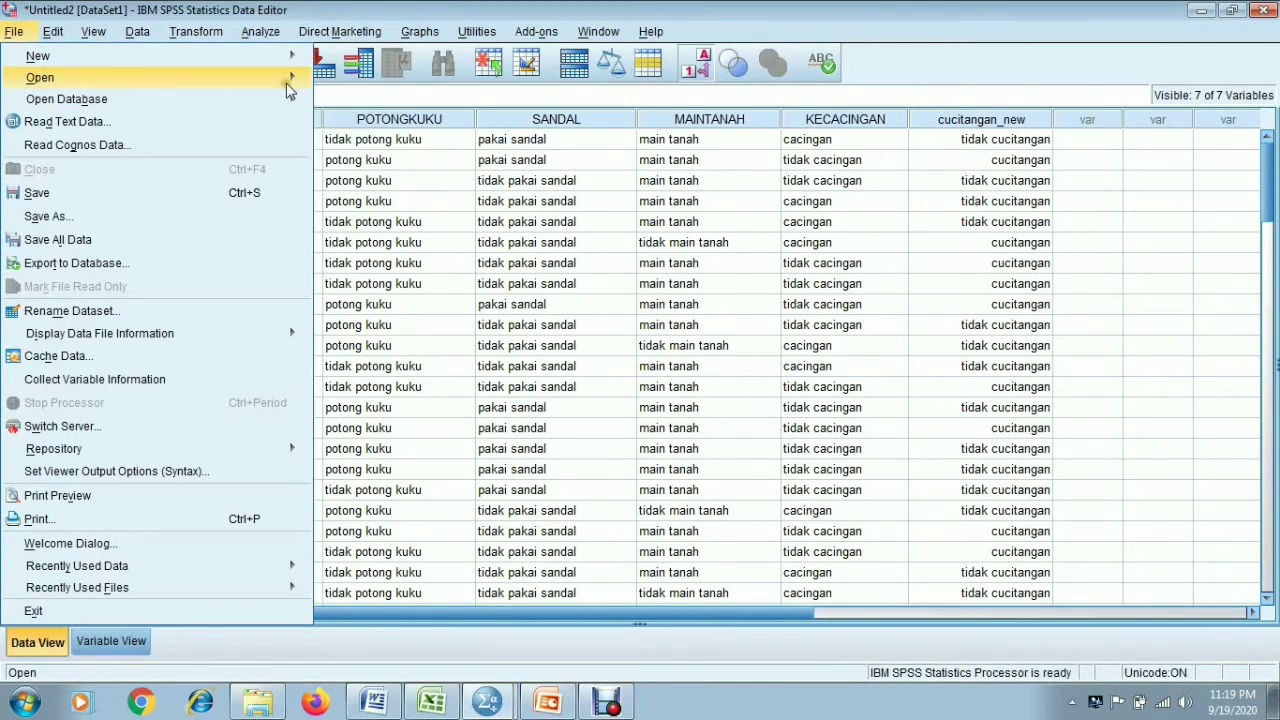
{"action": "mouse_move", "coordinate": [290, 80]}
{"action": "left_click", "coordinate": [352, 82]}
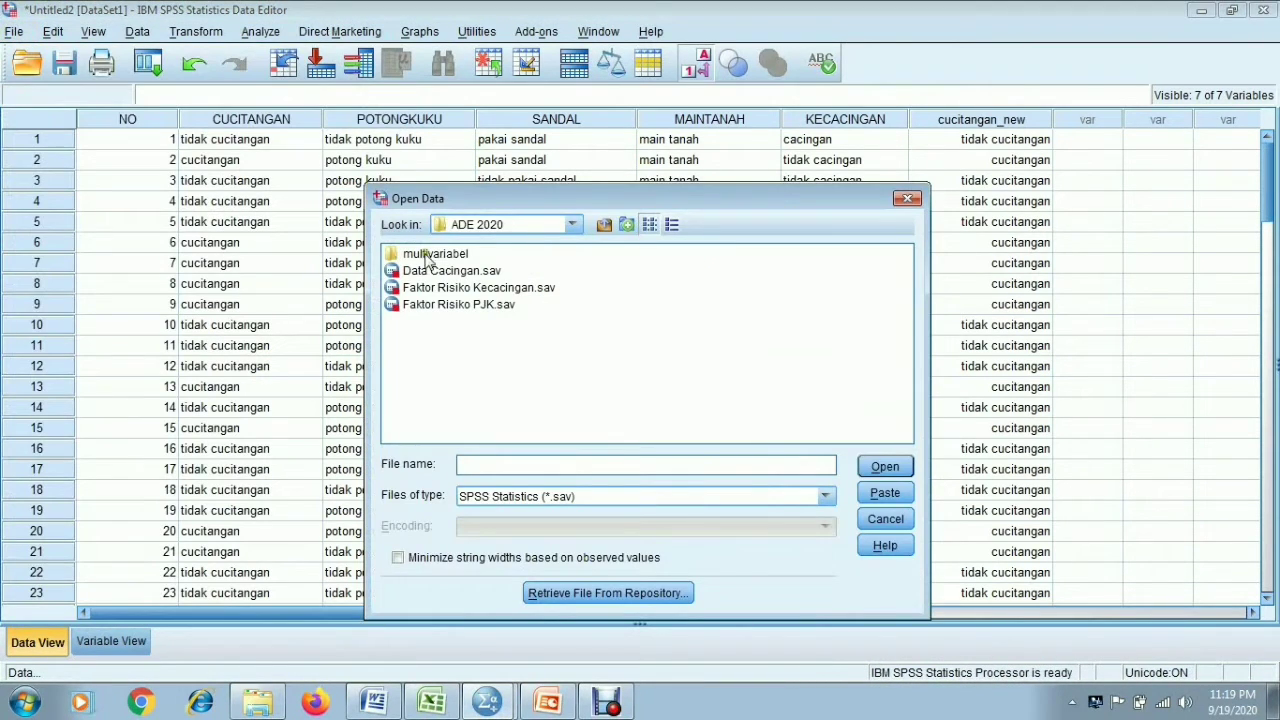
{"action": "left_click", "coordinate": [452, 288]}
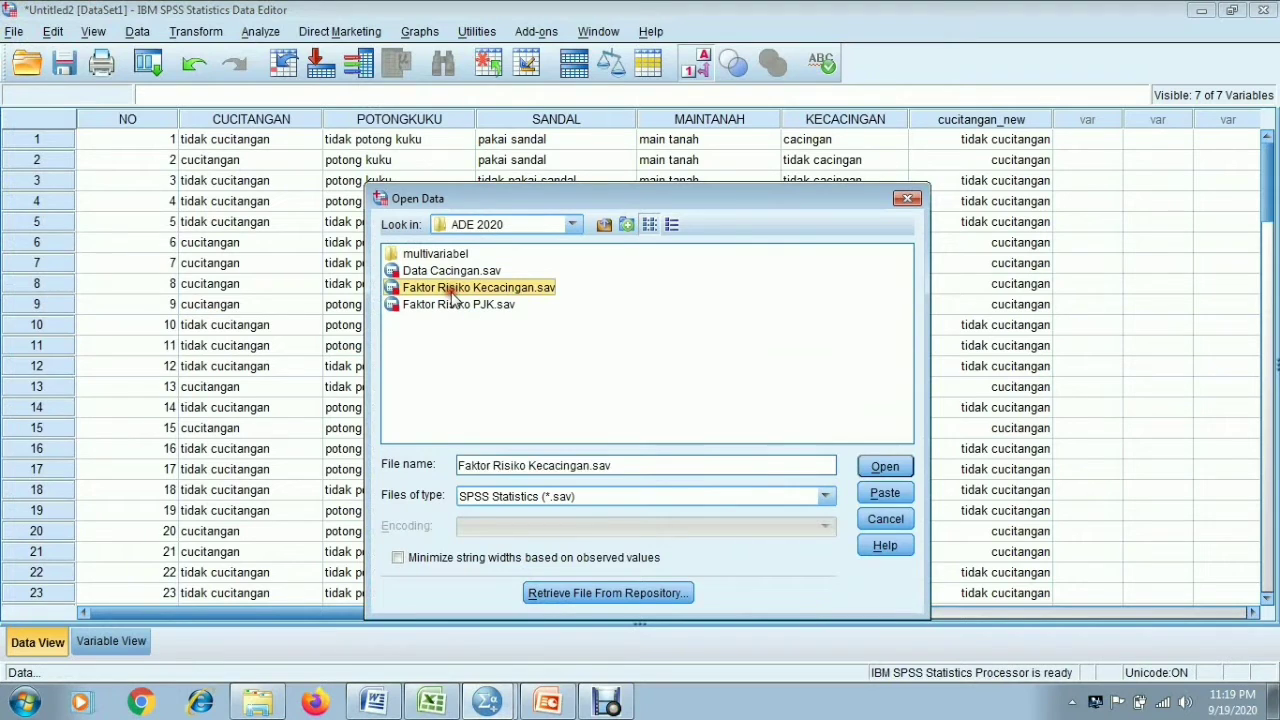
{"action": "left_click", "coordinate": [876, 469]}
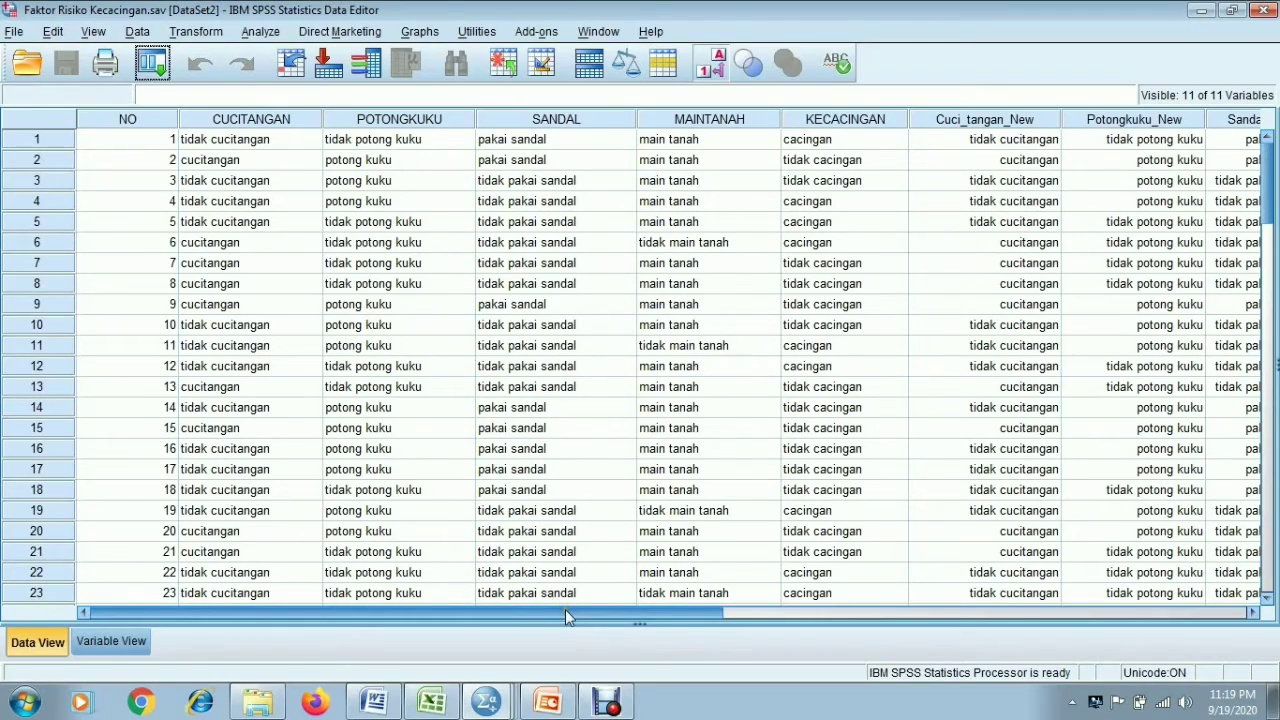
{"action": "left_click_drag", "start_coordinate": [565, 611], "coordinate": [910, 622]}
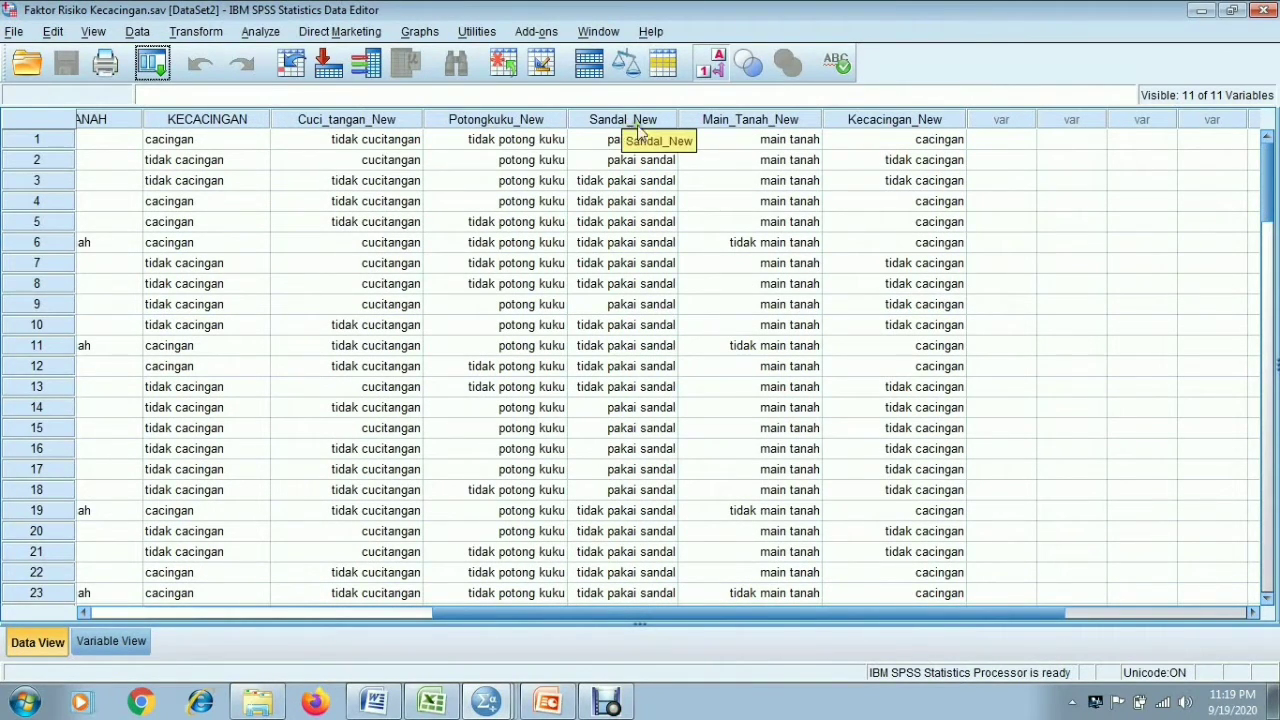
Compare the value labels and numeric codes of the recoded variables by toggling the label display in the data grid
{"action": "left_click", "coordinate": [713, 70]}
{"action": "left_click", "coordinate": [713, 70]}
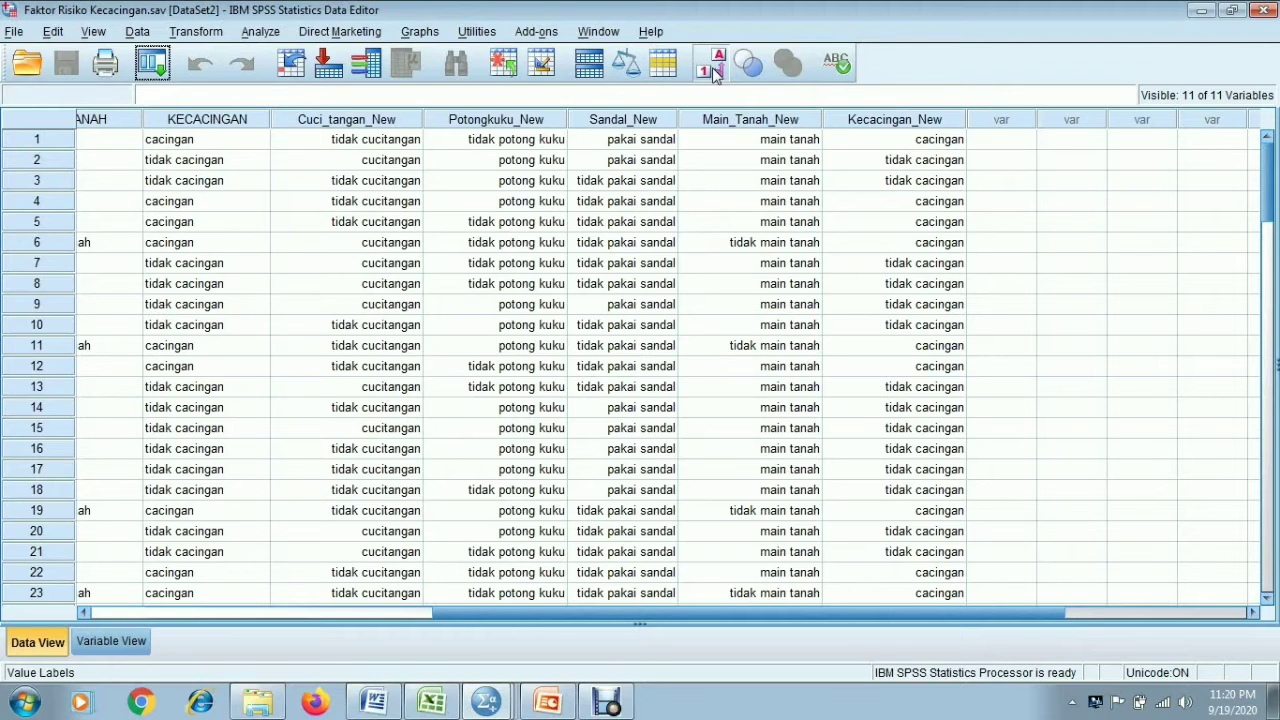
{"action": "left_click", "coordinate": [714, 74]}
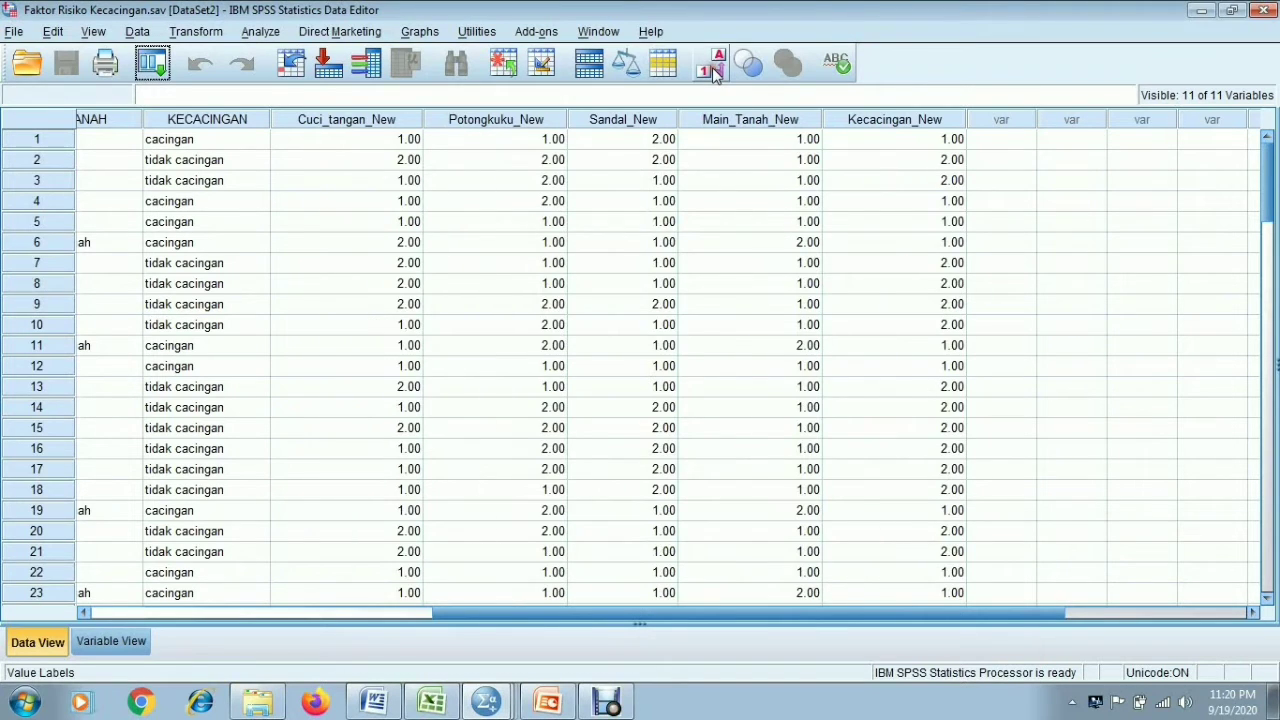
{"action": "left_click", "coordinate": [714, 74]}
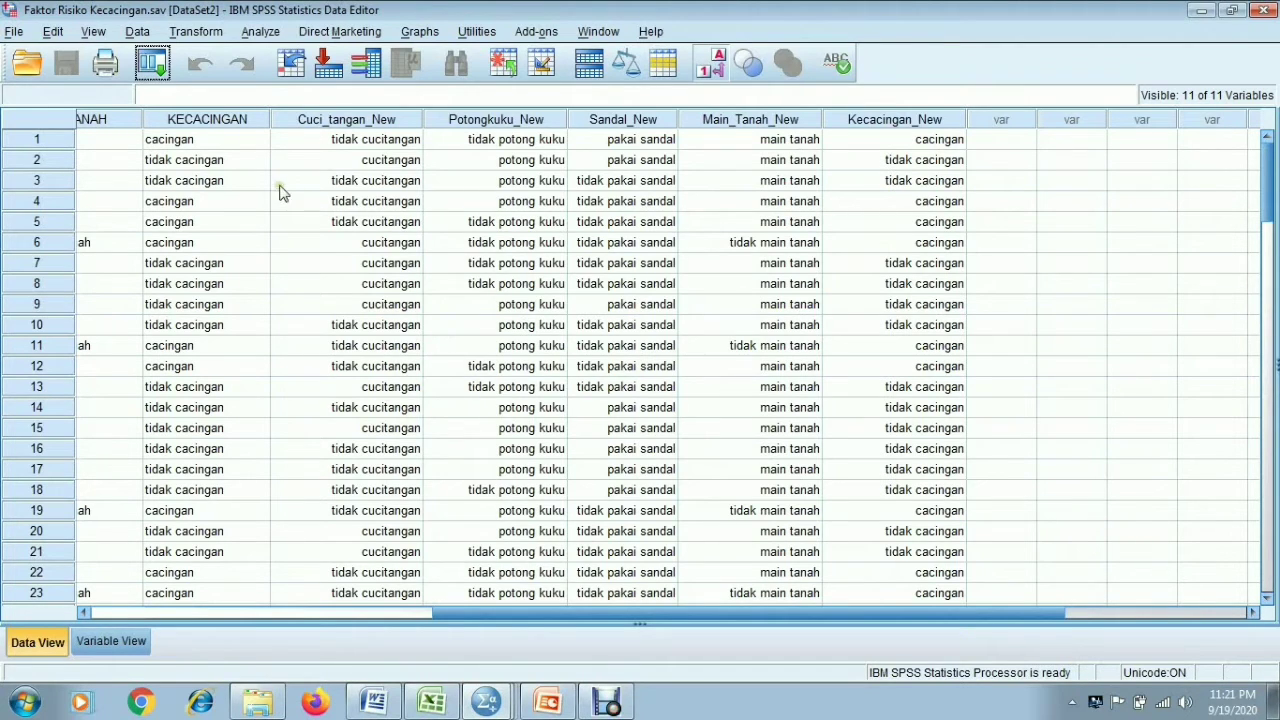
Set up a Crosstabs analysis with Cuci_tangan_New, Potongkuku_New, Sandal_New and Main_Tanah_New as rows and Kecacingan_New as the column
{"action": "left_click", "coordinate": [262, 34]}
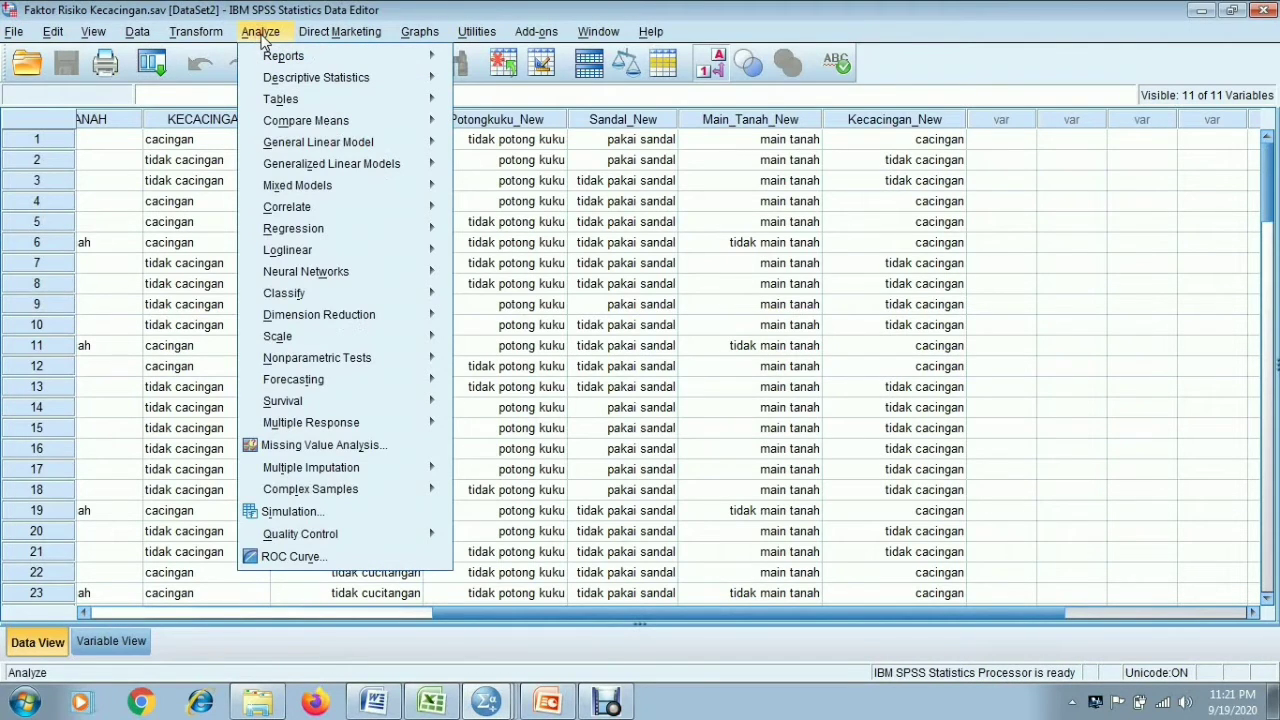
{"action": "mouse_move", "coordinate": [293, 84]}
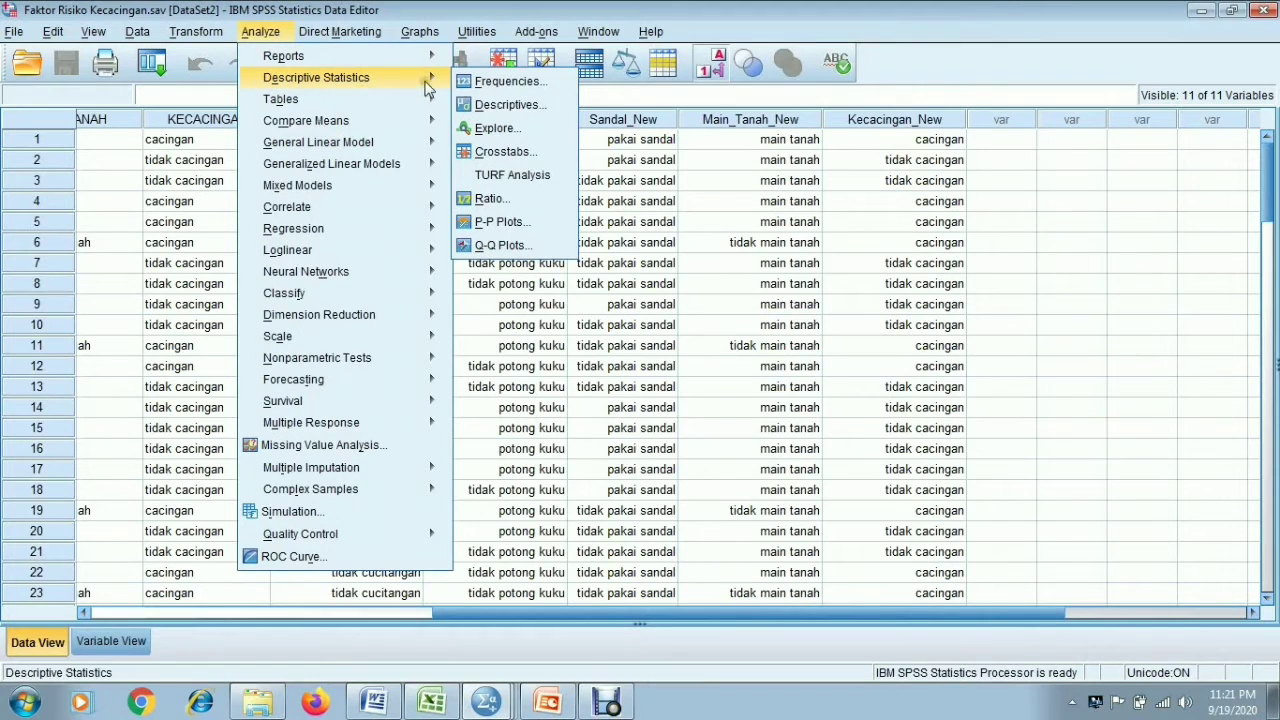
{"action": "left_click", "coordinate": [497, 152]}
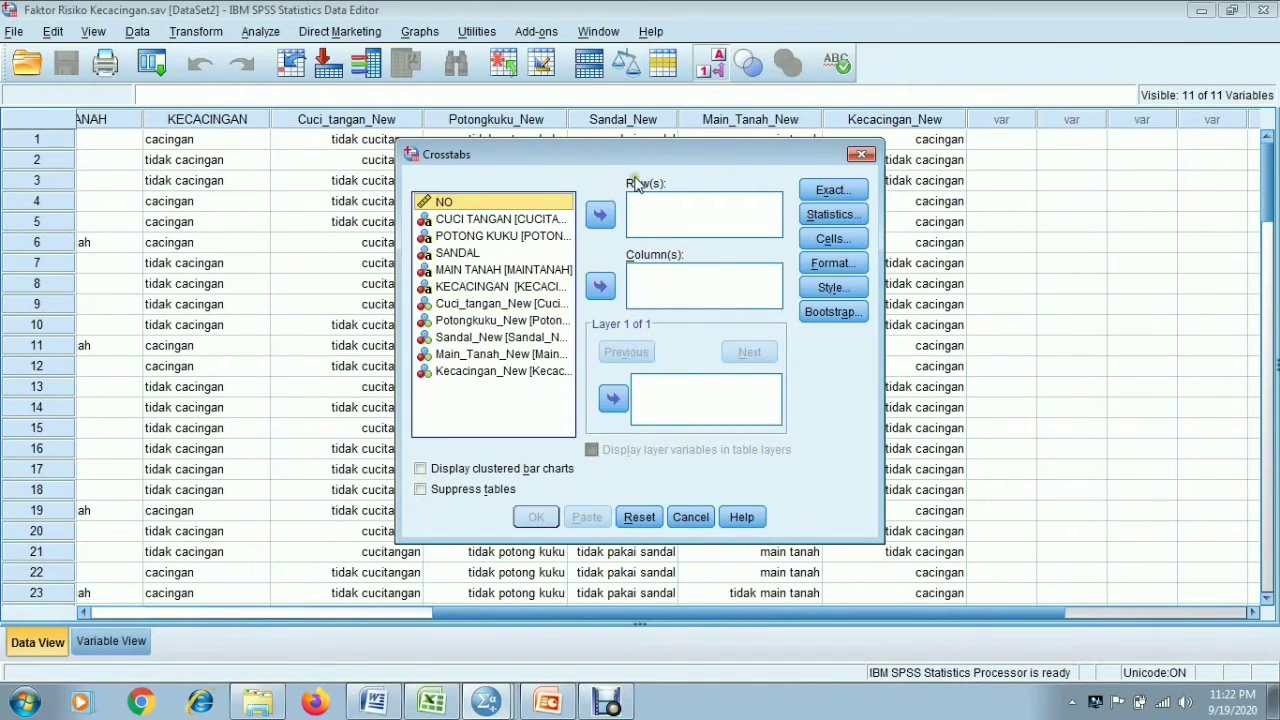
{"action": "left_click", "coordinate": [536, 304]}
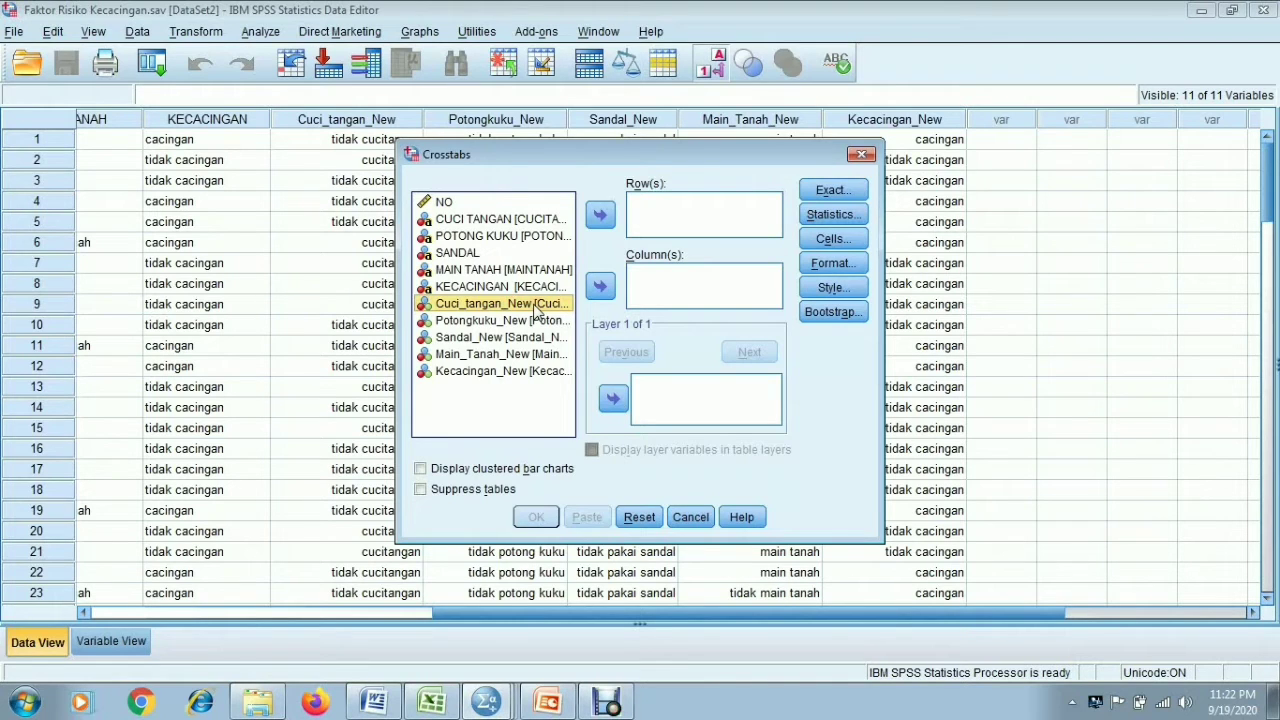
{"action": "key", "text": "shift+Down"}
{"action": "key", "text": "shift+Down"}
{"action": "key", "text": "shift+Down"}
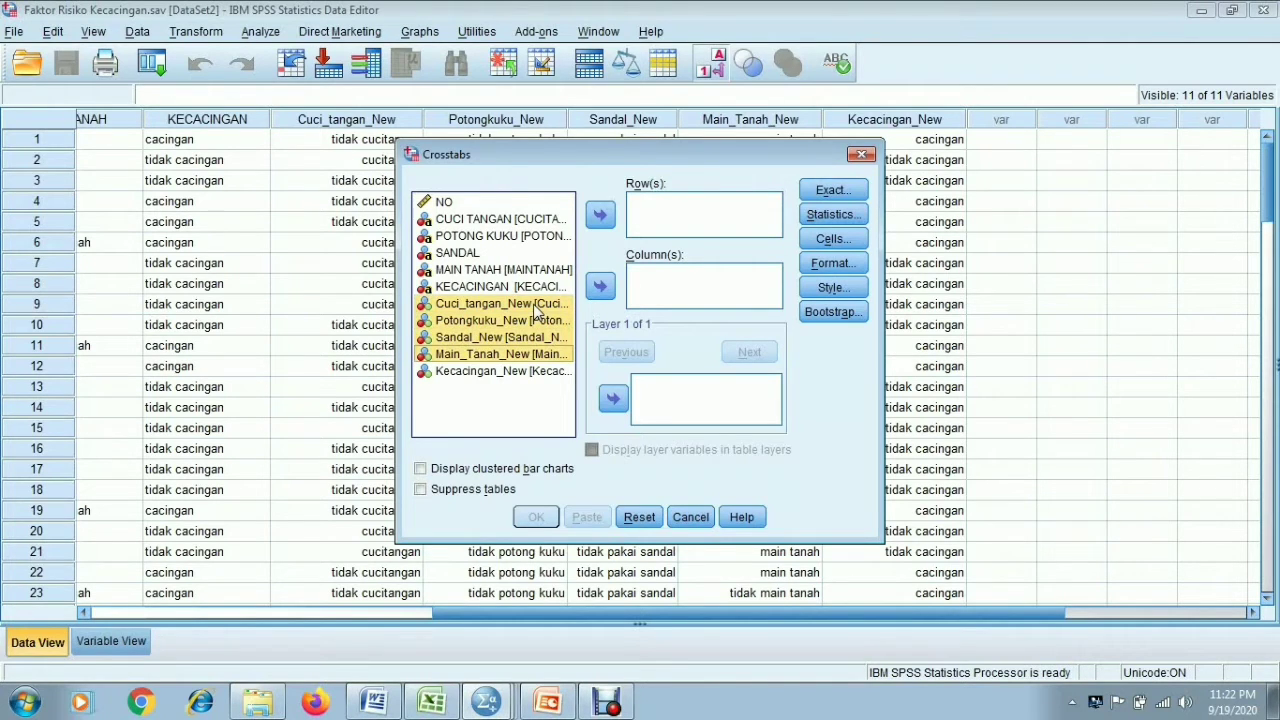
{"action": "left_click", "coordinate": [600, 214]}
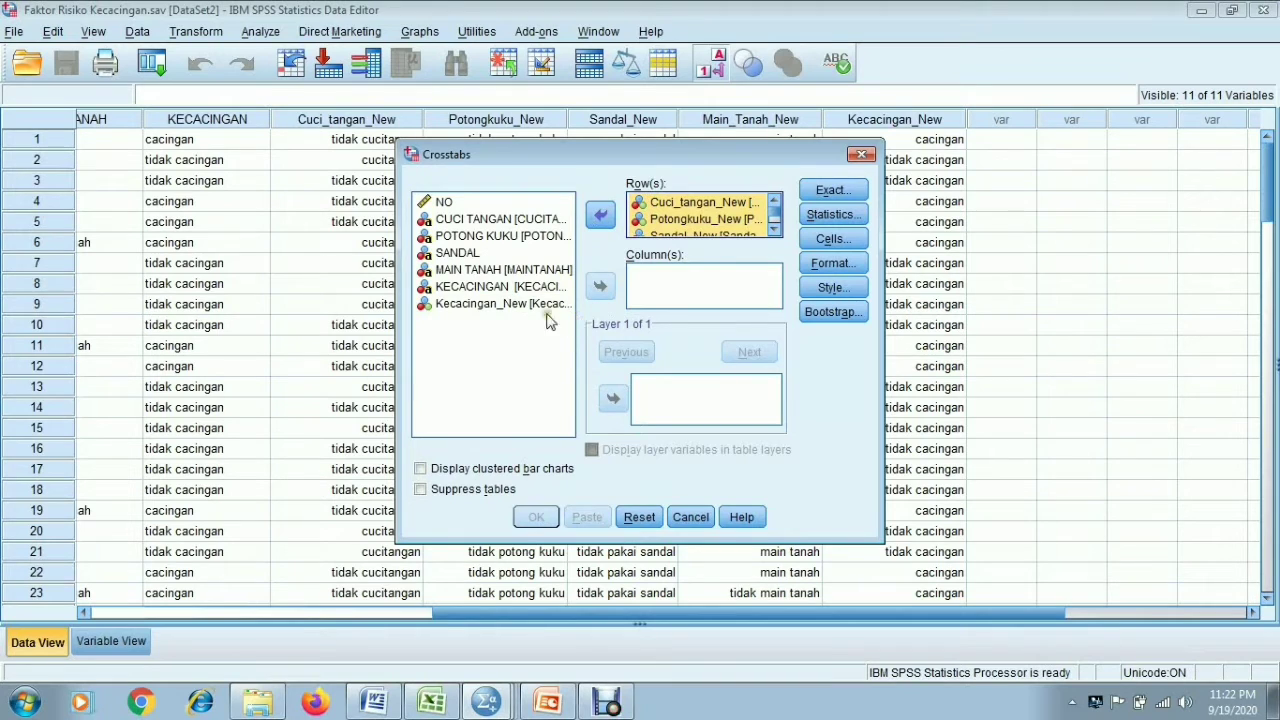
{"action": "left_click", "coordinate": [508, 305]}
{"action": "left_click", "coordinate": [601, 287]}
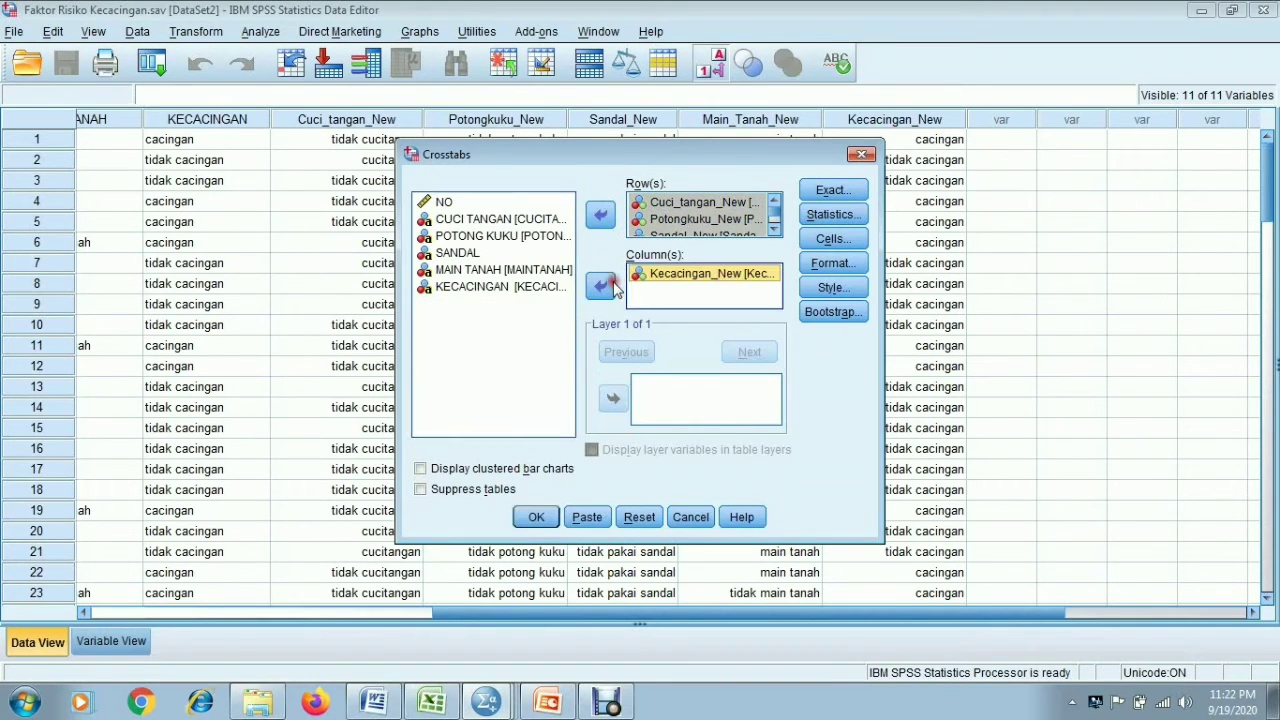
Include the Chi-square and Risk statistics in the crosstabs
{"action": "left_click", "coordinate": [835, 215]}
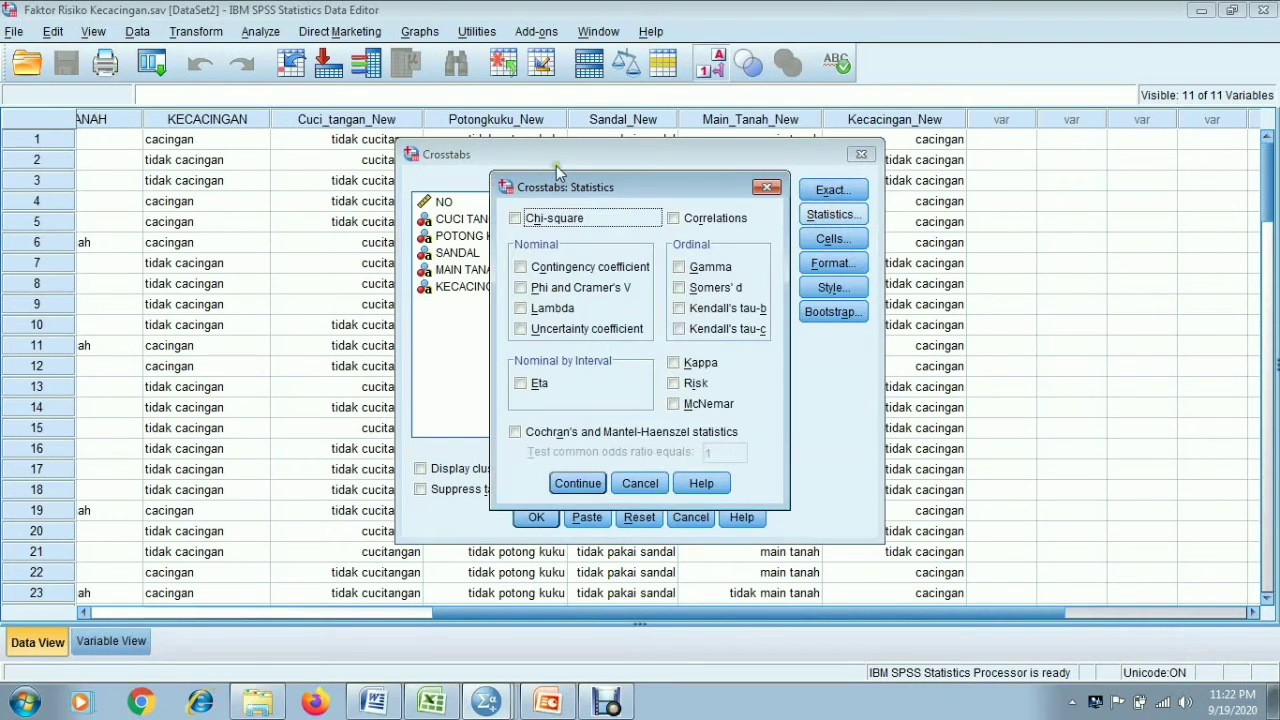
{"action": "left_click", "coordinate": [553, 220]}
{"action": "left_click", "coordinate": [676, 385]}
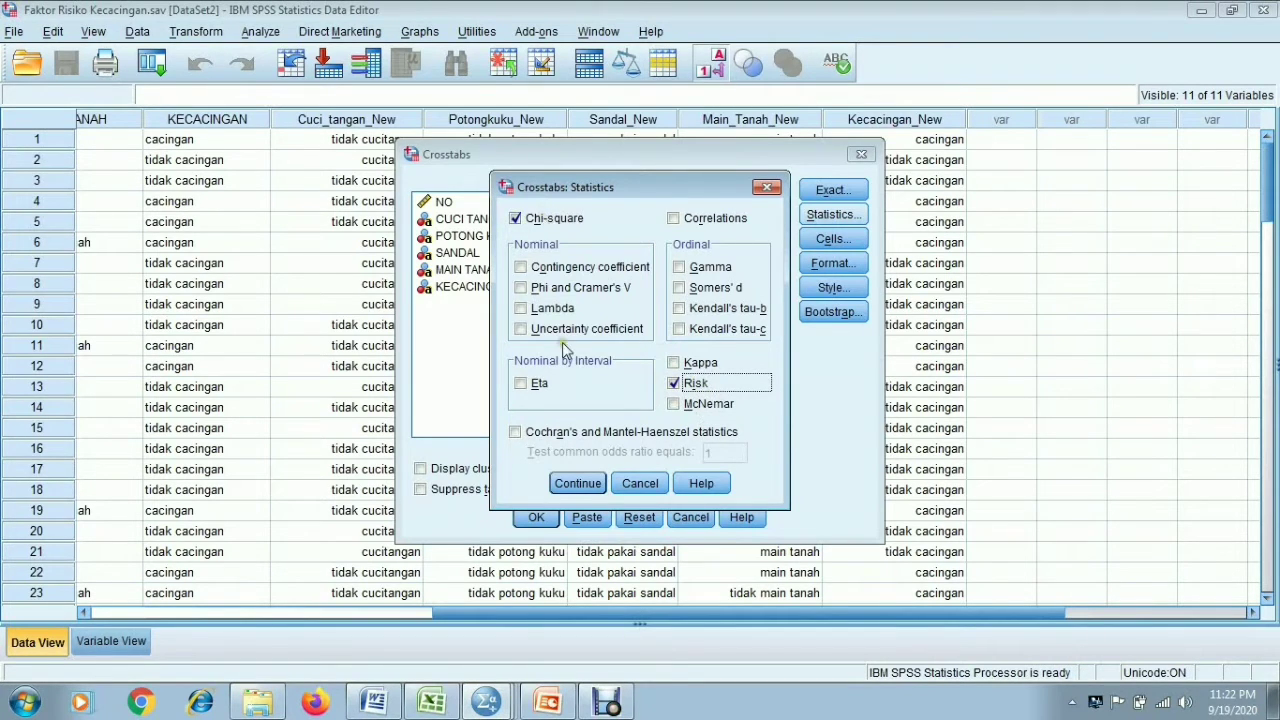
{"action": "left_click", "coordinate": [578, 483]}
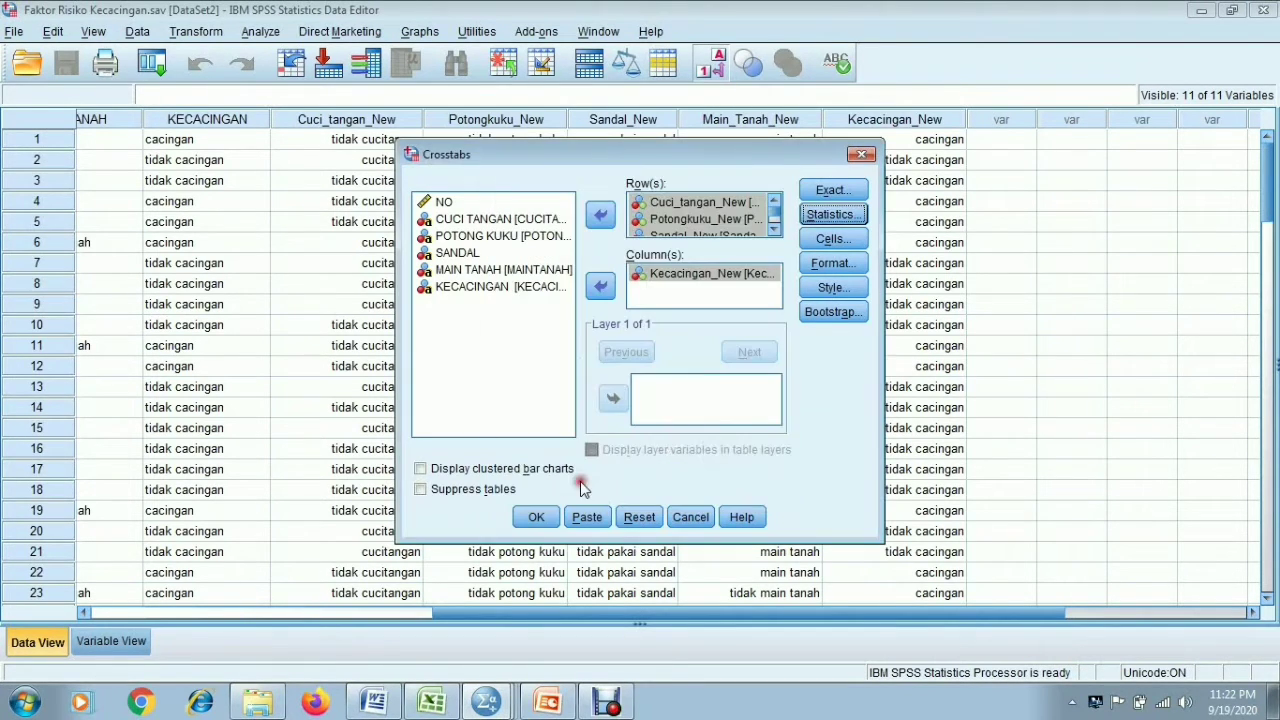
Add expected counts plus row and total percentages to the crosstab cells and run the analysis
{"action": "left_click", "coordinate": [834, 239]}
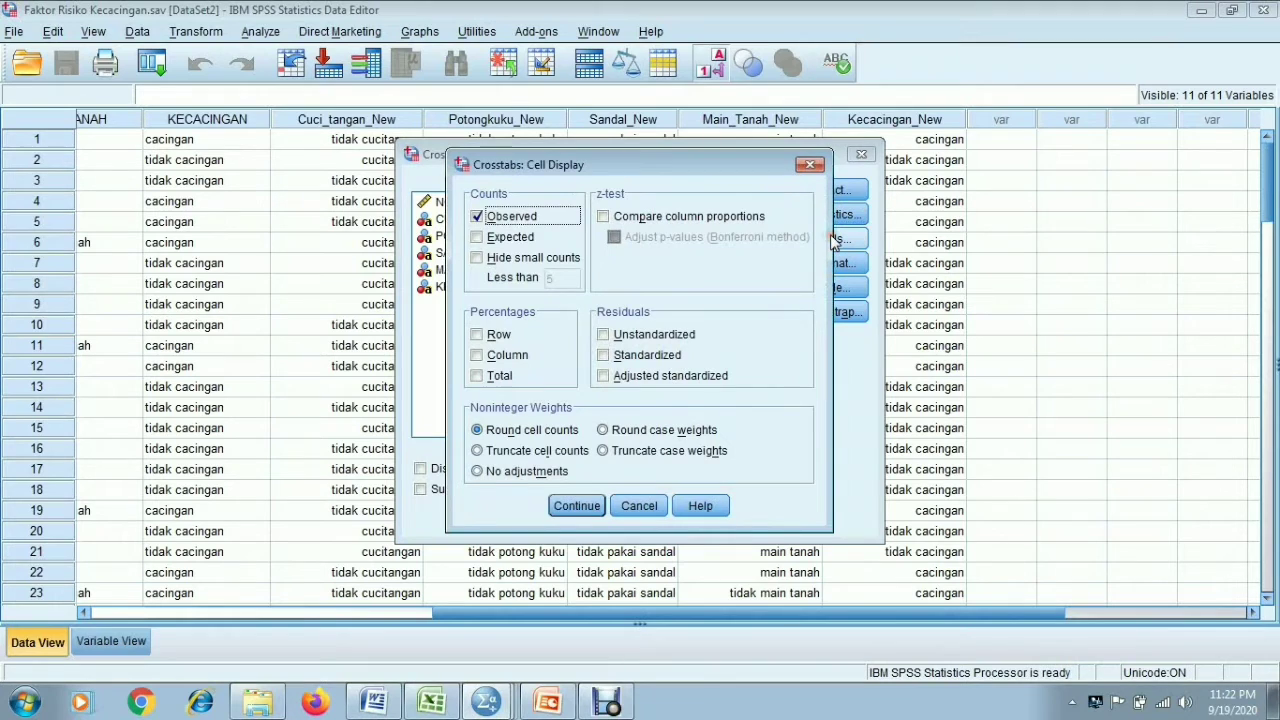
{"action": "left_click", "coordinate": [492, 238]}
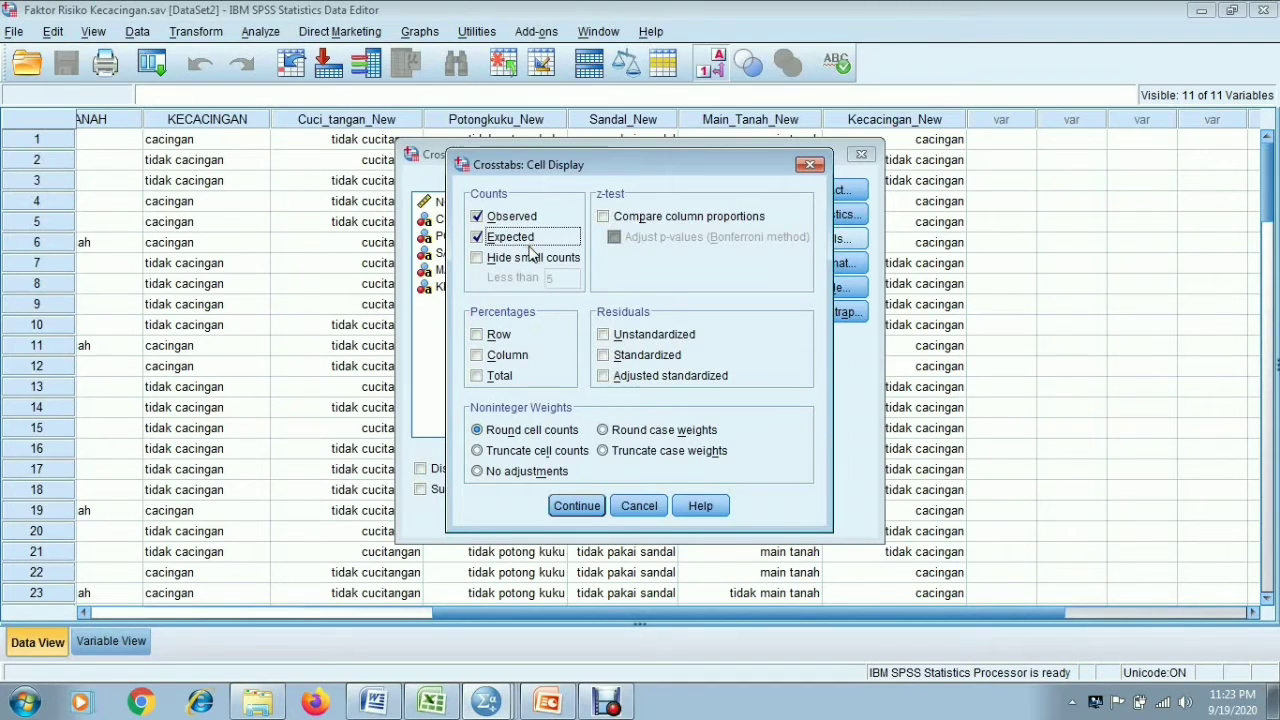
{"action": "left_click", "coordinate": [490, 338]}
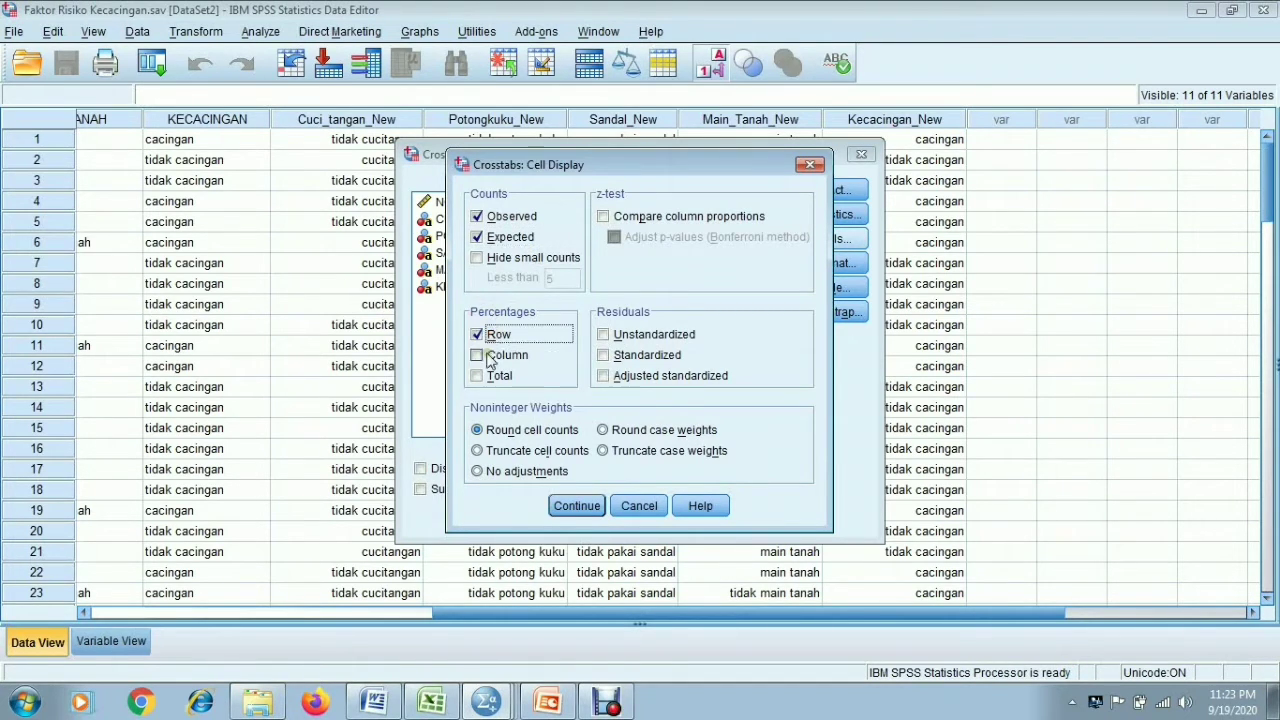
{"action": "left_click", "coordinate": [488, 376]}
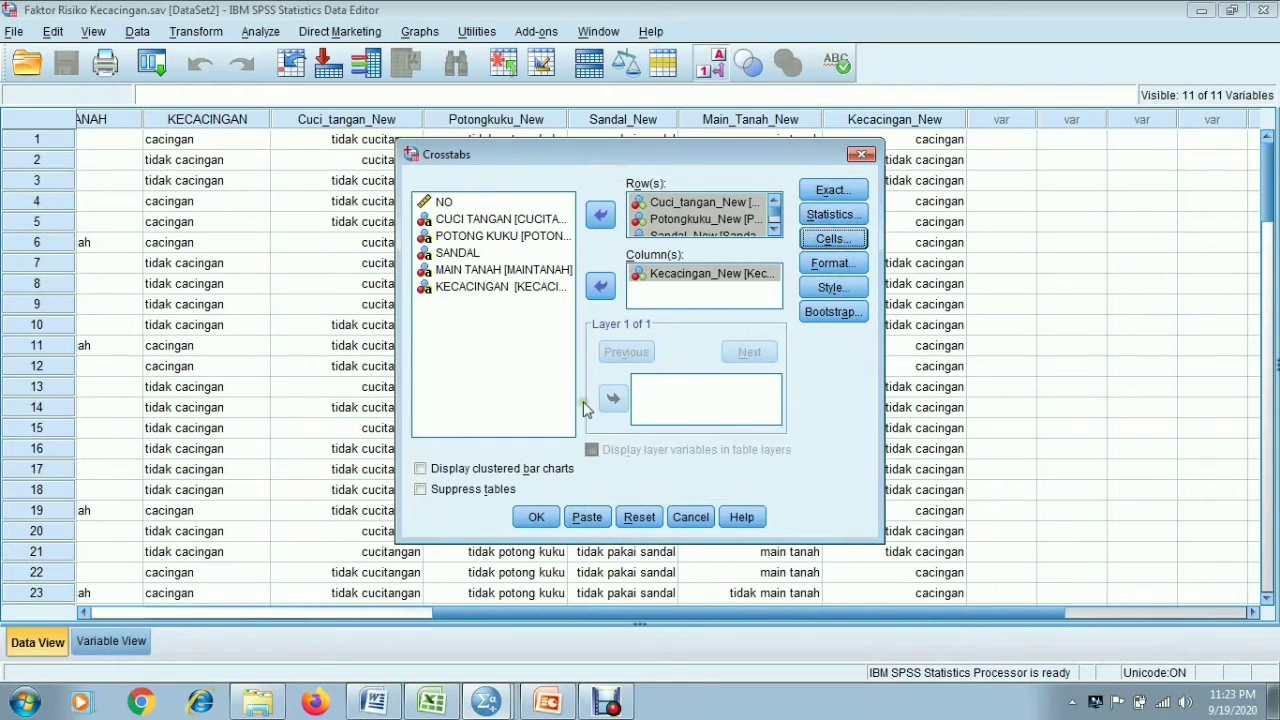
{"action": "left_click", "coordinate": [537, 517]}
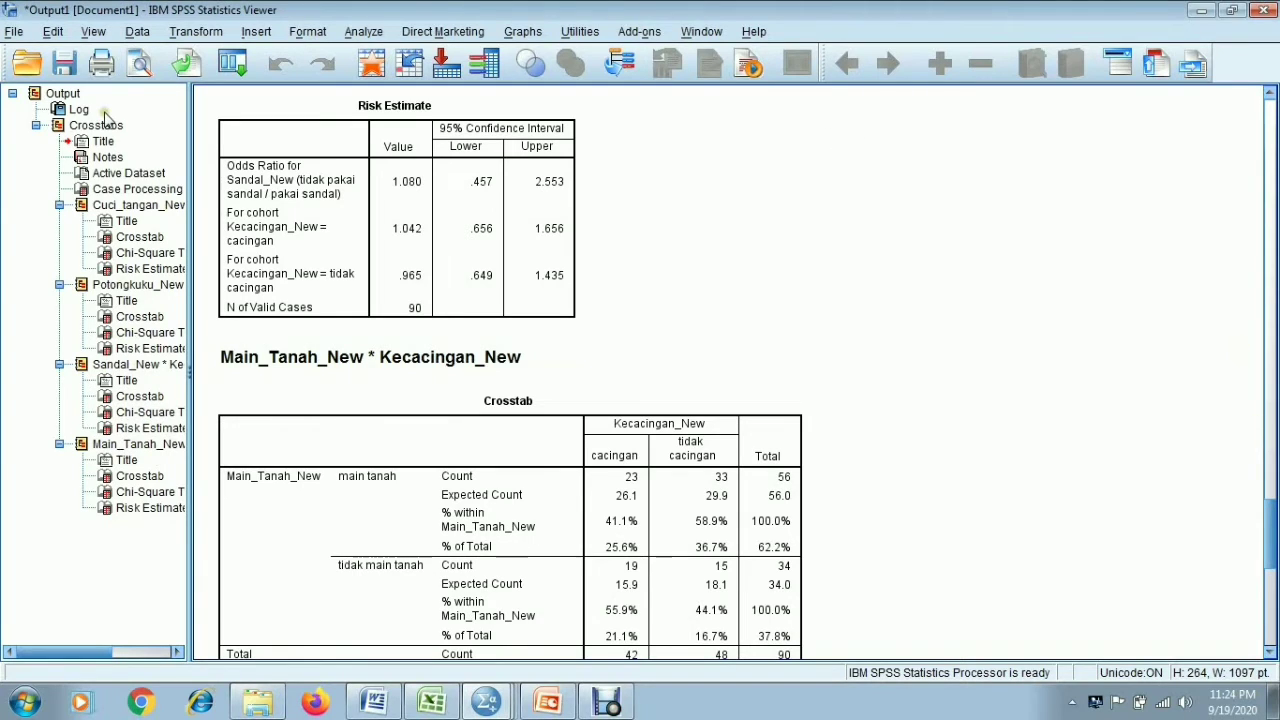
Review the Crosstab, Chi-Square Tests and Risk Estimate tables for Cuci_tangan_New by Kecacingan_New in the output
{"action": "left_click", "coordinate": [146, 240]}
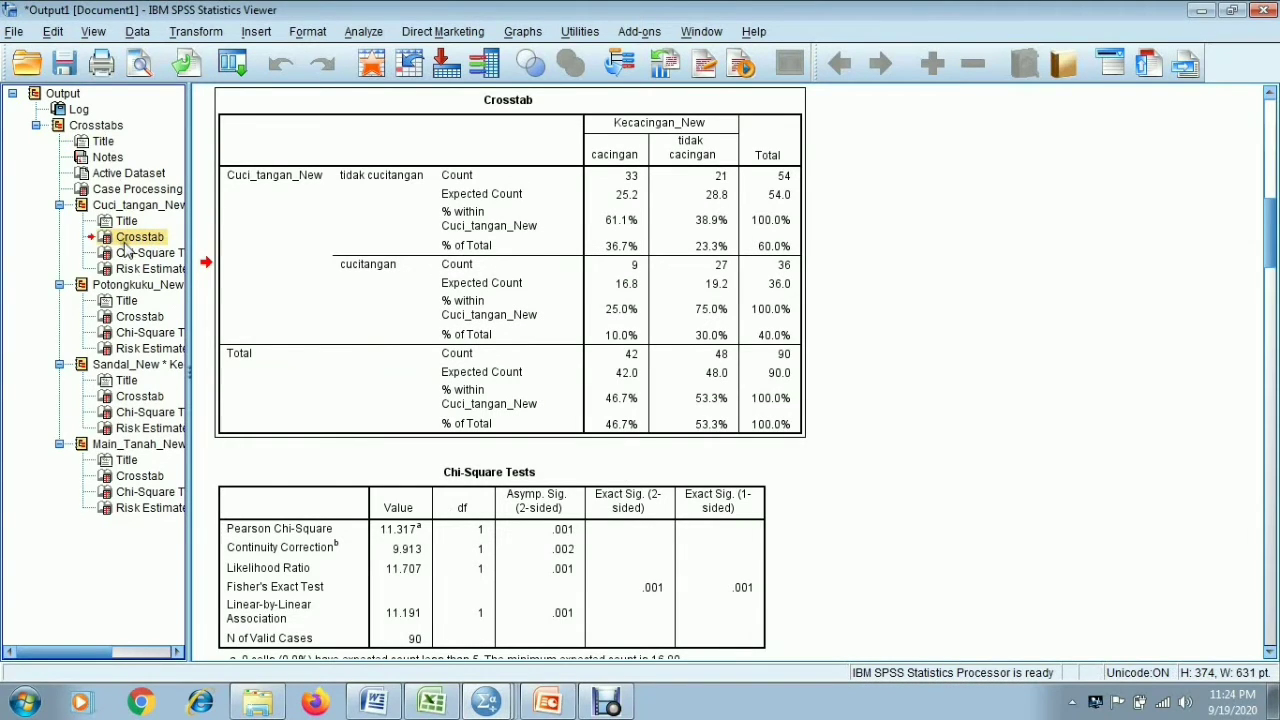
{"action": "left_click", "coordinate": [142, 256]}
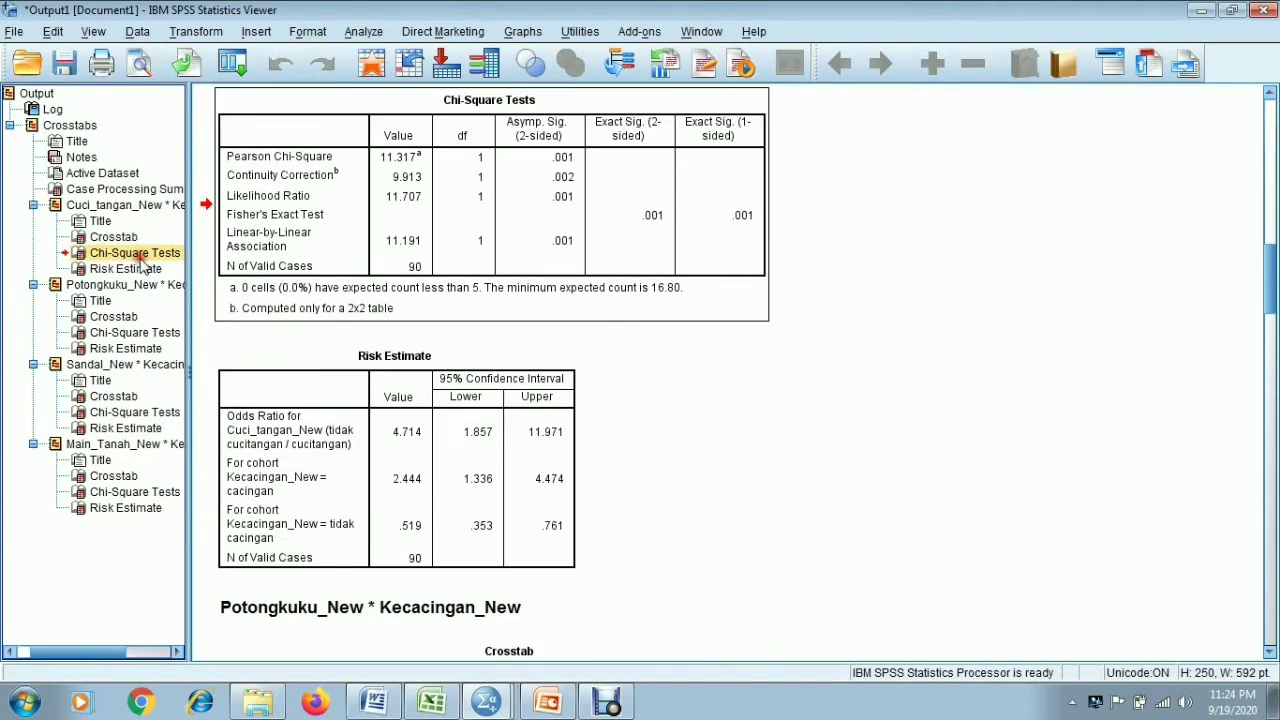
{"action": "left_click", "coordinate": [140, 268]}
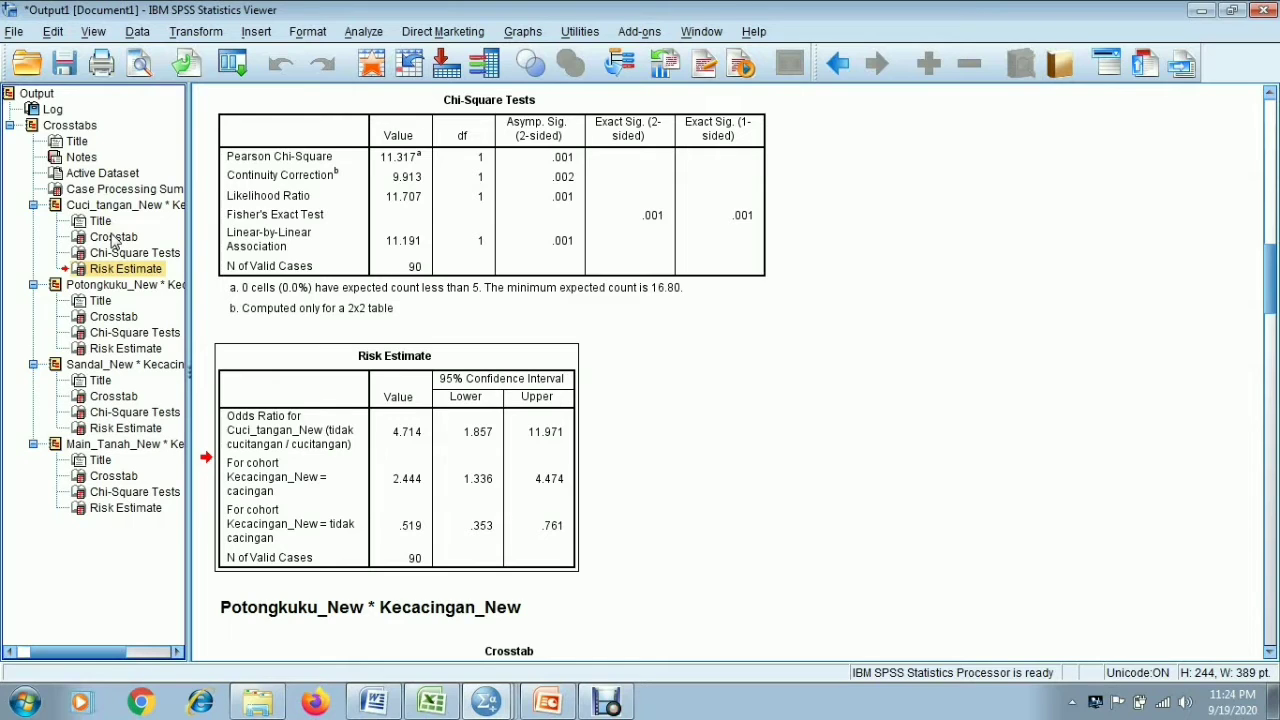
{"action": "left_click", "coordinate": [113, 237]}
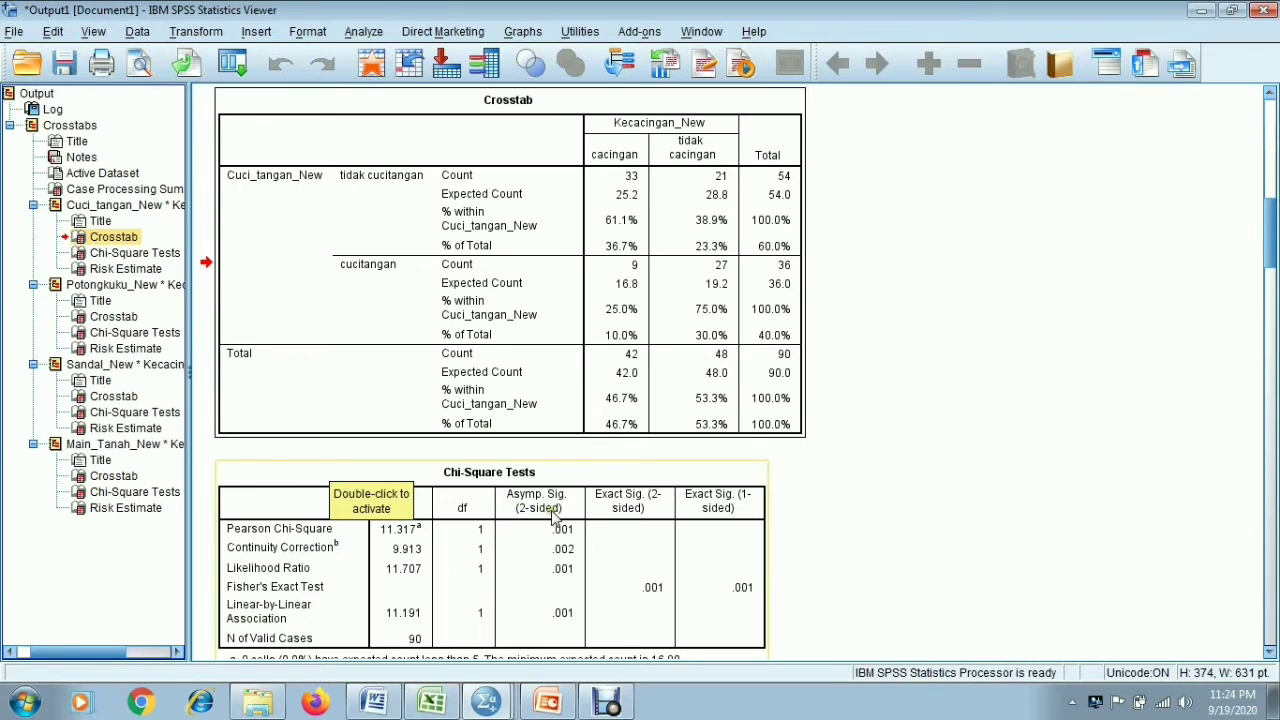
{"action": "scroll", "coordinate": [541, 545], "scroll_direction": "down", "scroll_amount": 3}
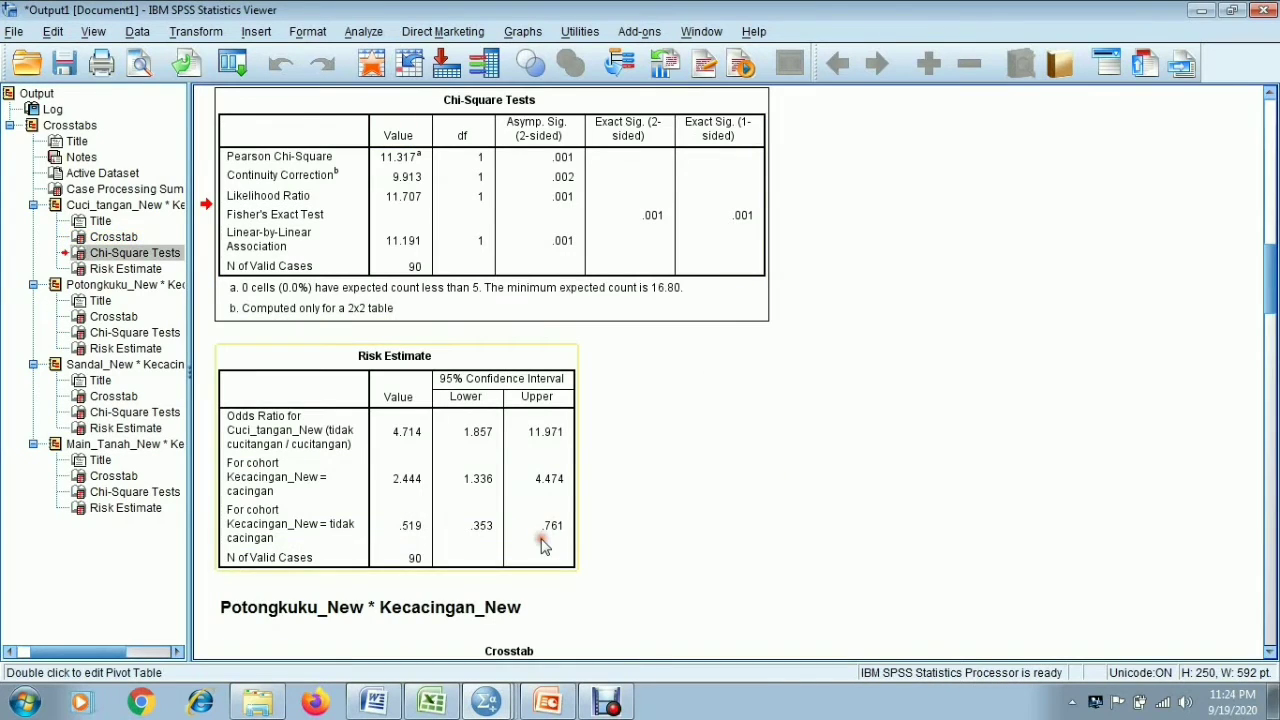
{"action": "left_click", "coordinate": [510, 265]}
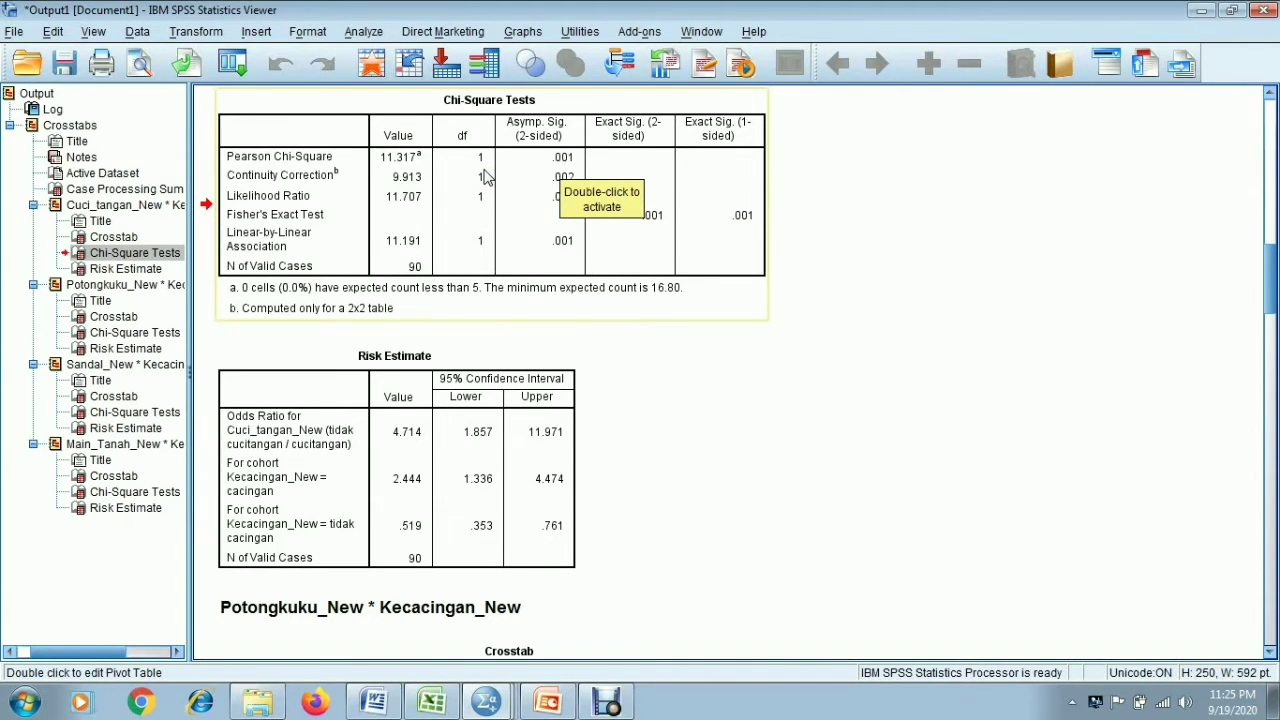
{"action": "left_click", "coordinate": [465, 221]}
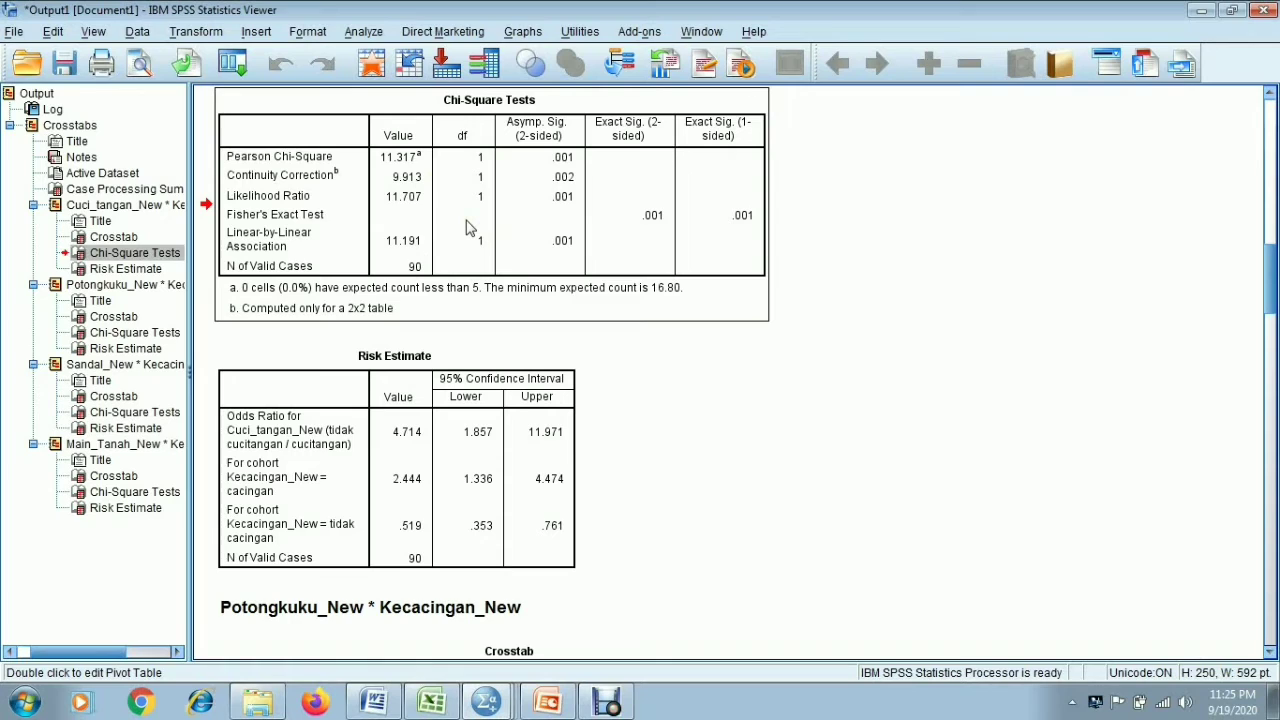
{"action": "left_click", "coordinate": [645, 224]}
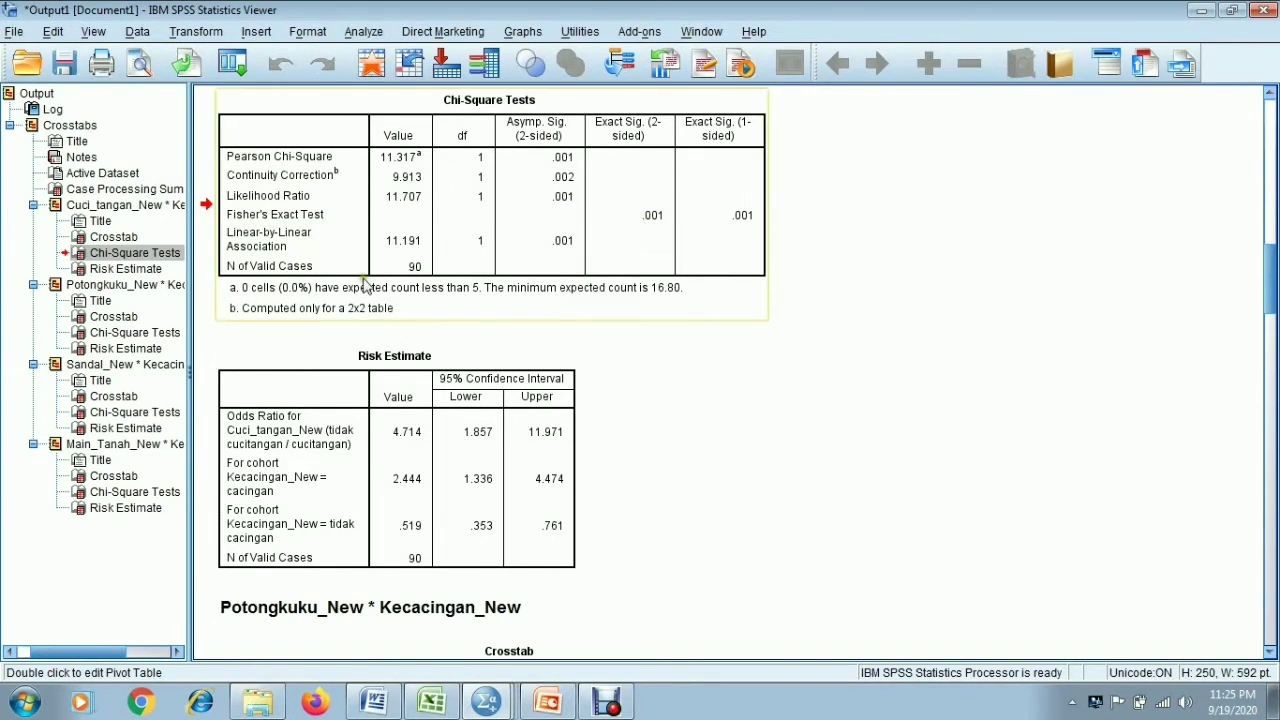
Examine the expected counts in the Cuci_tangan_New crosstab against the Chi-Square Tests rows and the footnote on expected counts below 5
{"action": "left_click", "coordinate": [114, 237]}
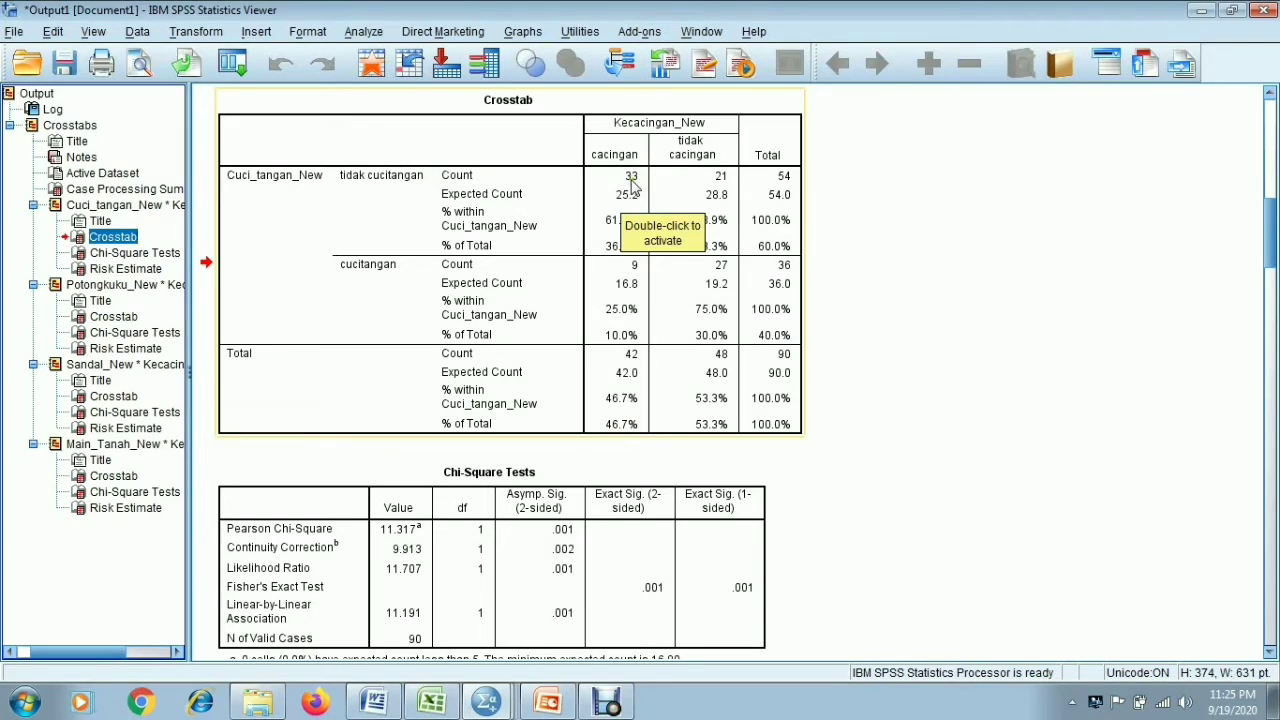
{"action": "left_click", "coordinate": [700, 200]}
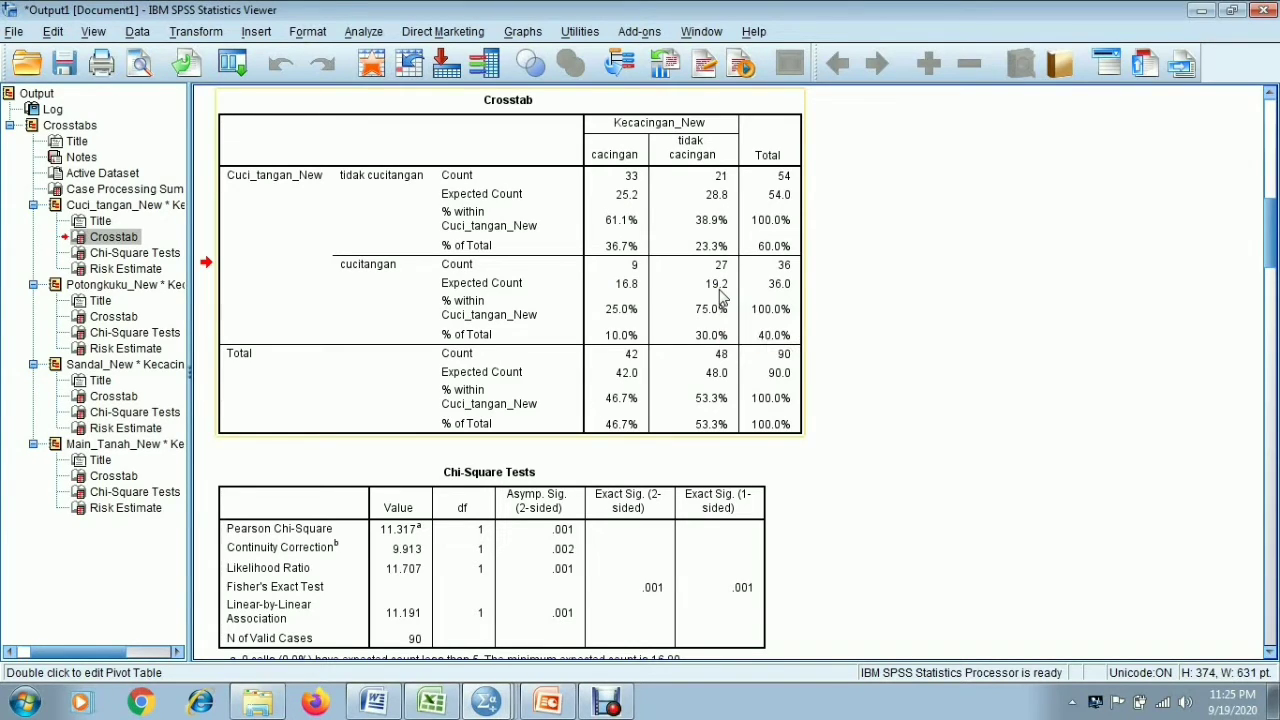
{"action": "left_click", "coordinate": [618, 285]}
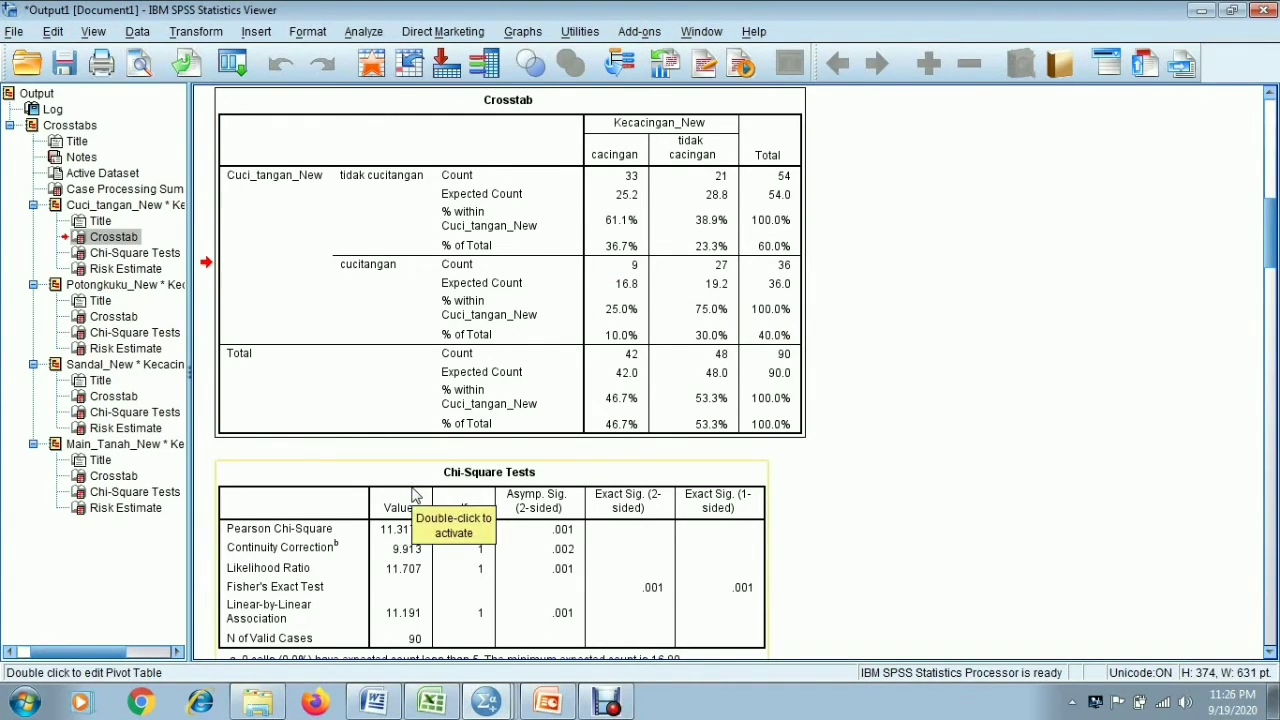
{"action": "left_click", "coordinate": [313, 555]}
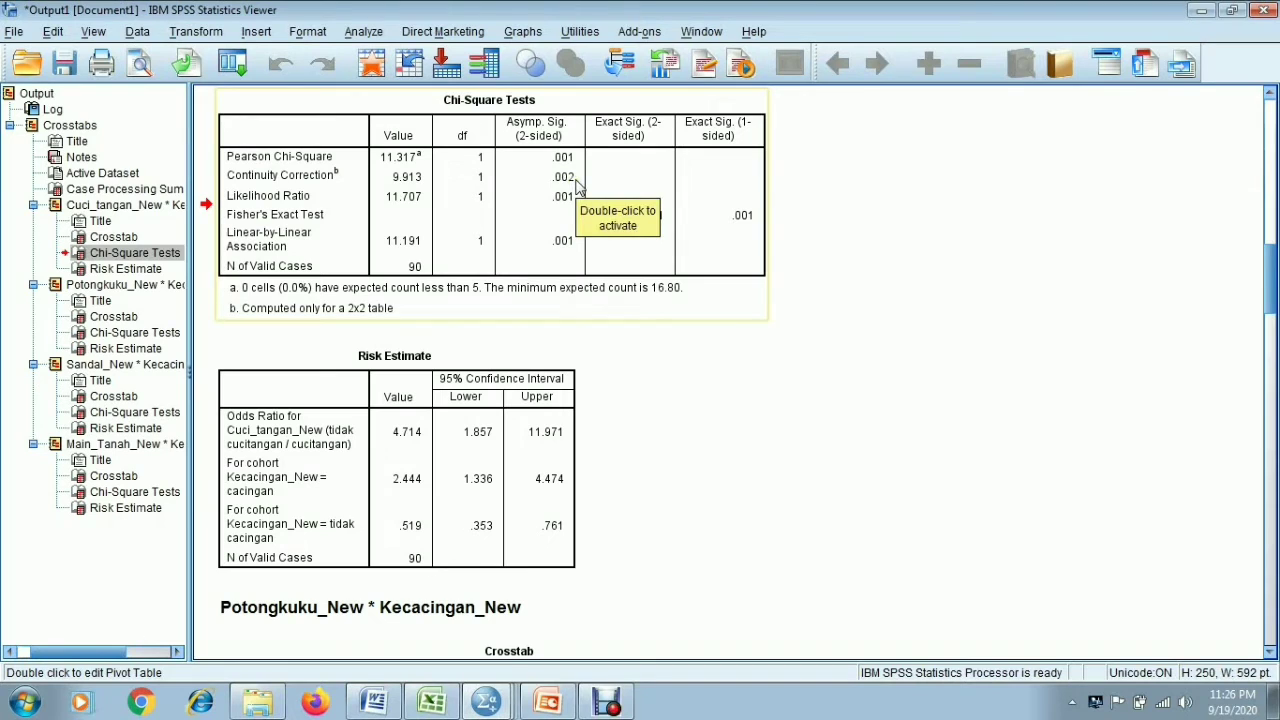
{"action": "left_click", "coordinate": [461, 247]}
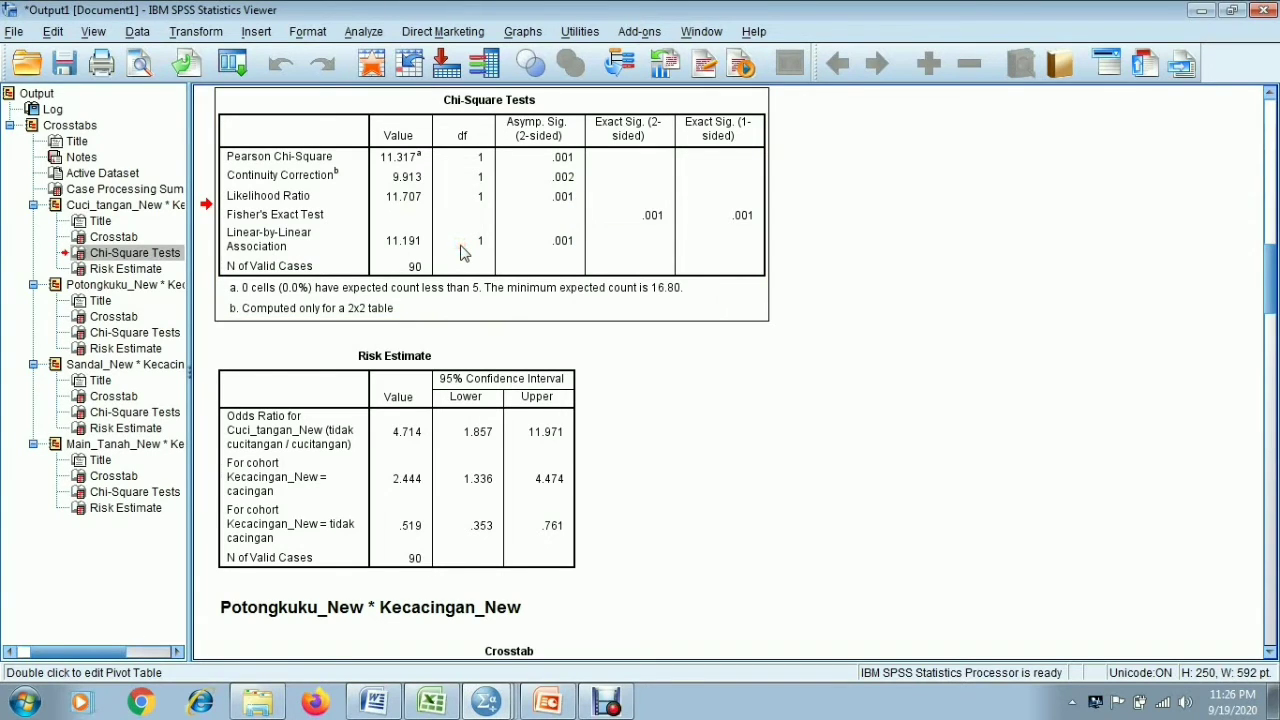
{"action": "left_click", "coordinate": [127, 238]}
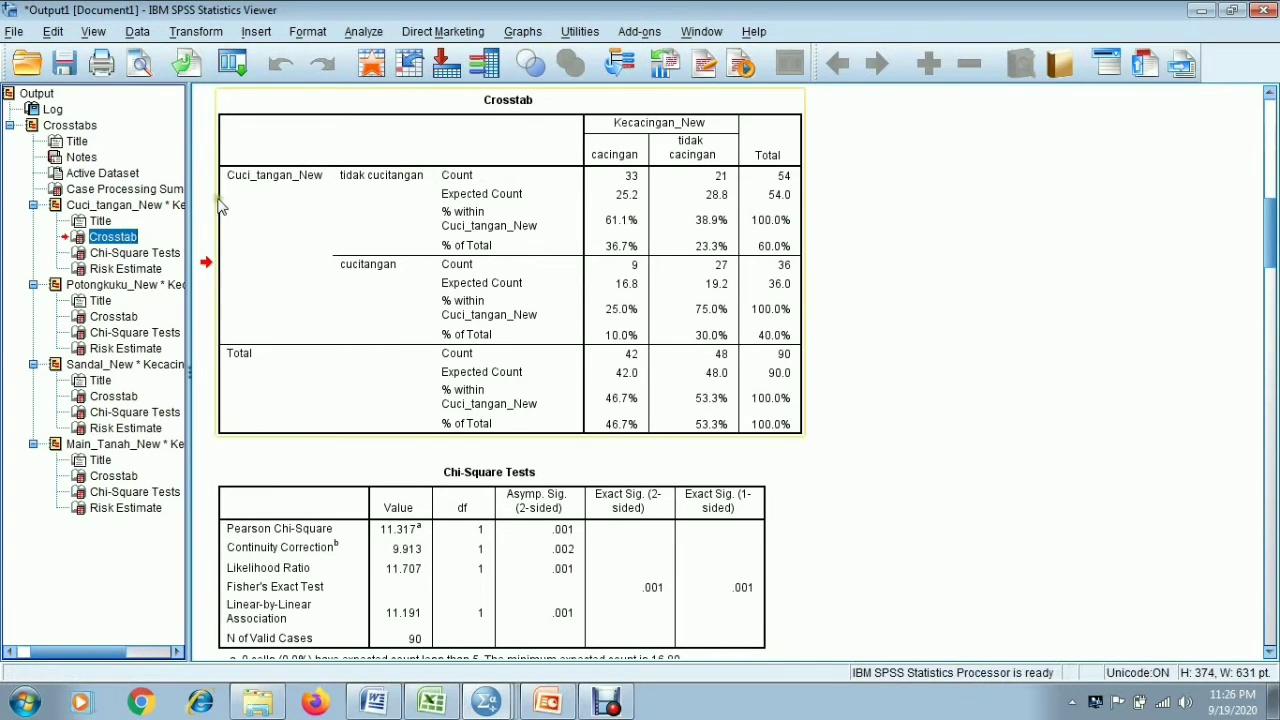
{"action": "left_click", "coordinate": [150, 254]}
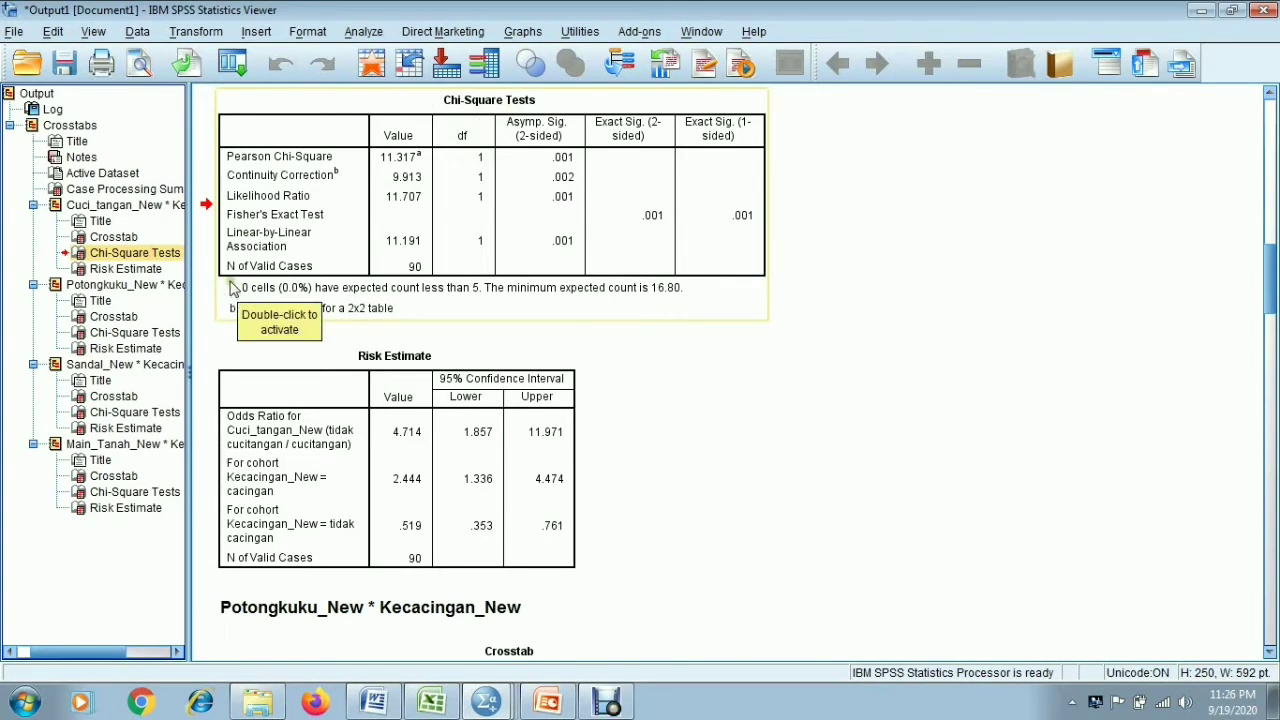
{"action": "left_click", "coordinate": [300, 287]}
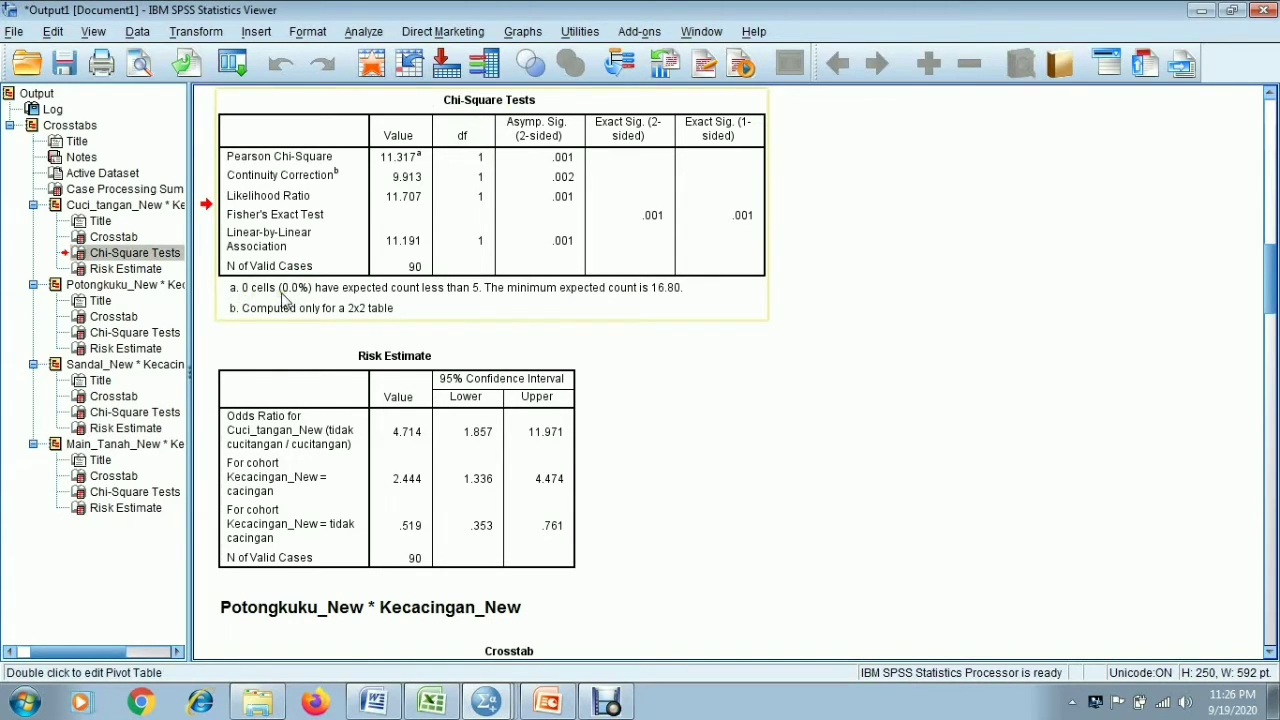
{"action": "left_click", "coordinate": [471, 299]}
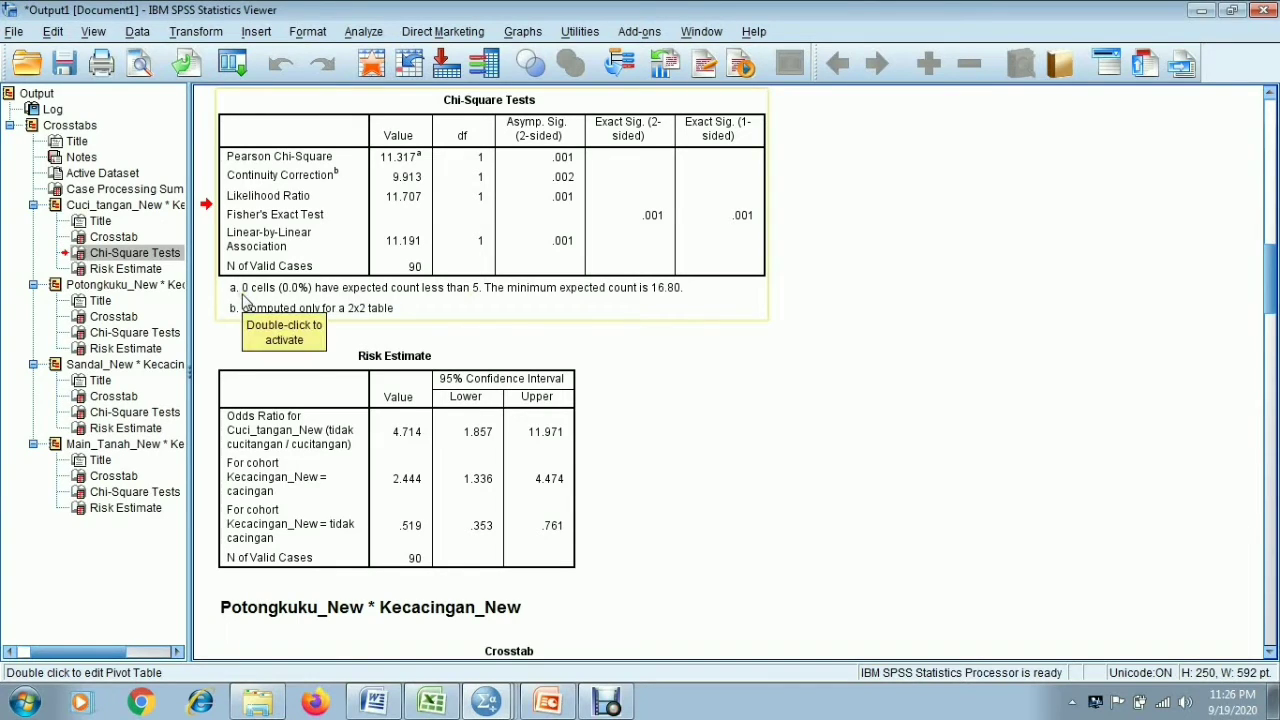
Recheck the Cuci_tangan_New Chi-Square Tests footnote on expected counts against the cells of its crosstab
{"action": "left_click", "coordinate": [376, 290]}
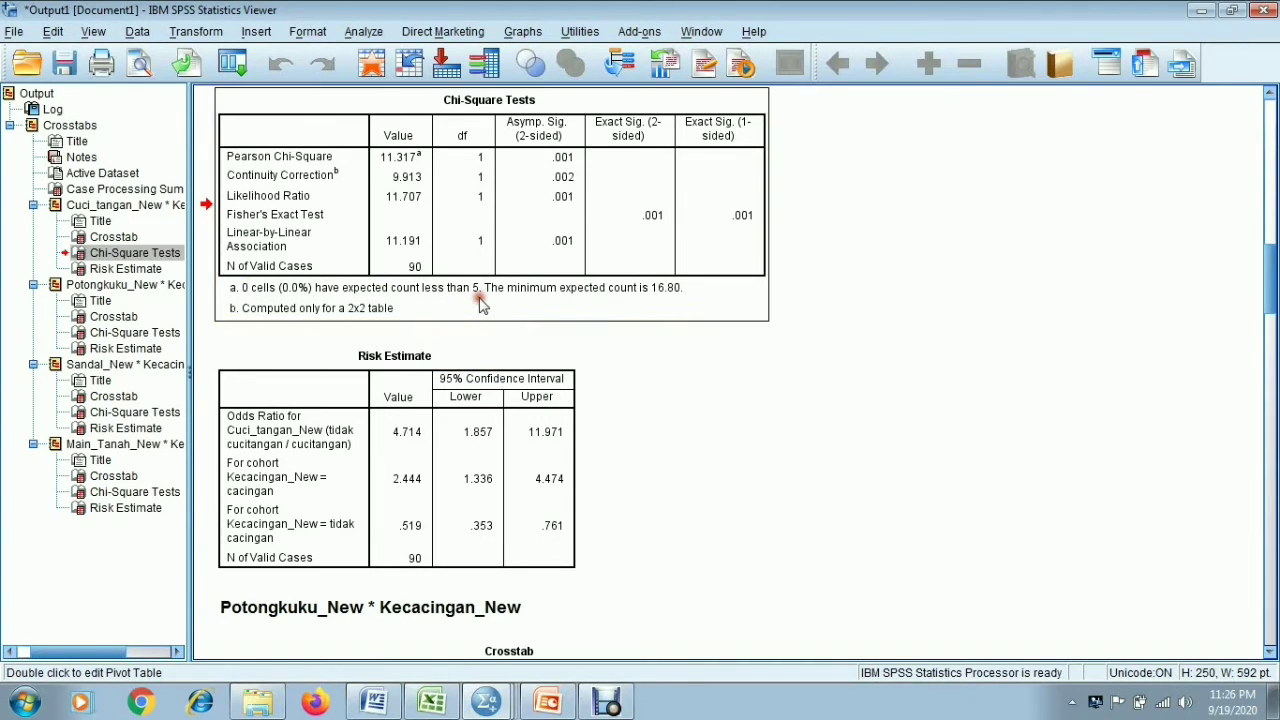
{"action": "left_click", "coordinate": [549, 298]}
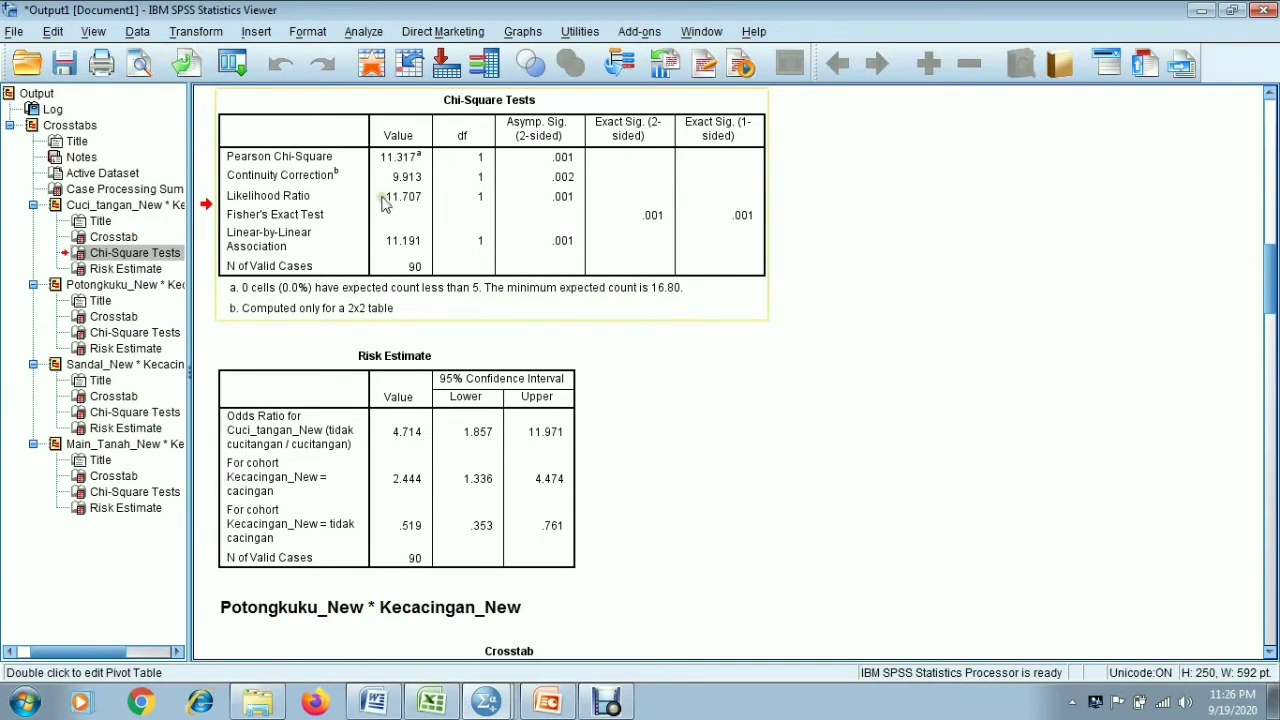
{"action": "left_click", "coordinate": [128, 236]}
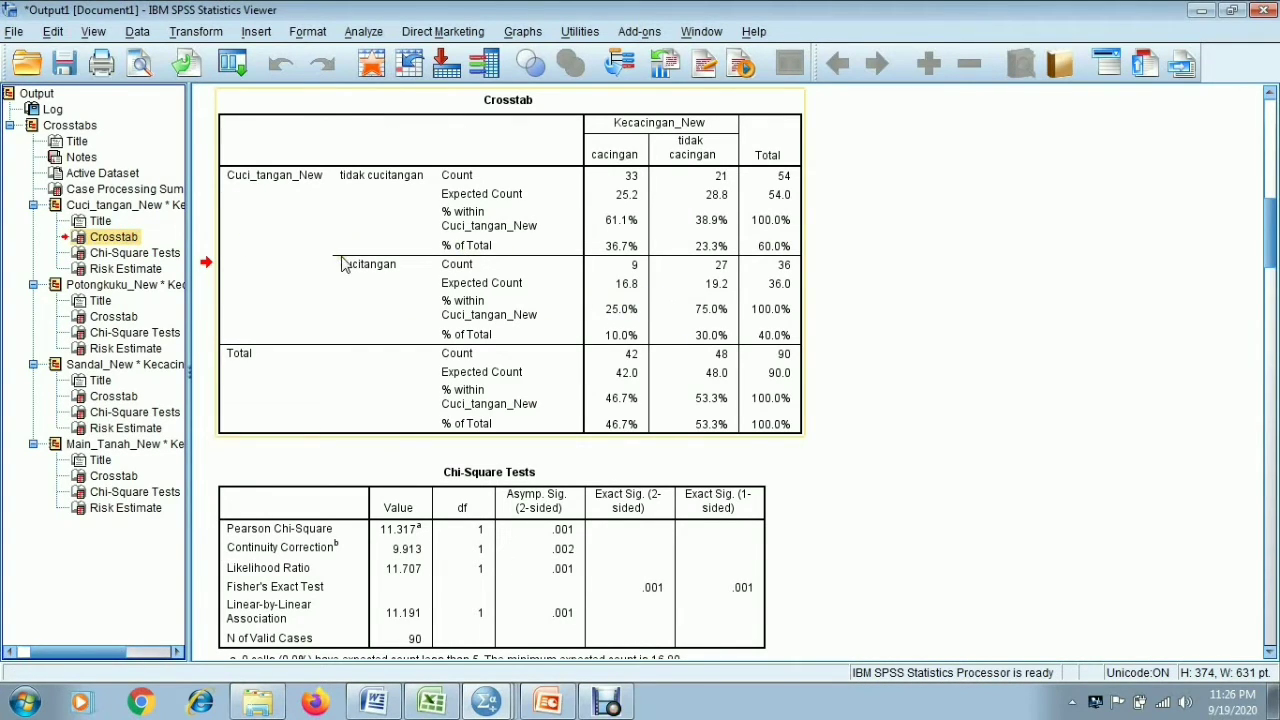
{"action": "key", "text": "Down"}
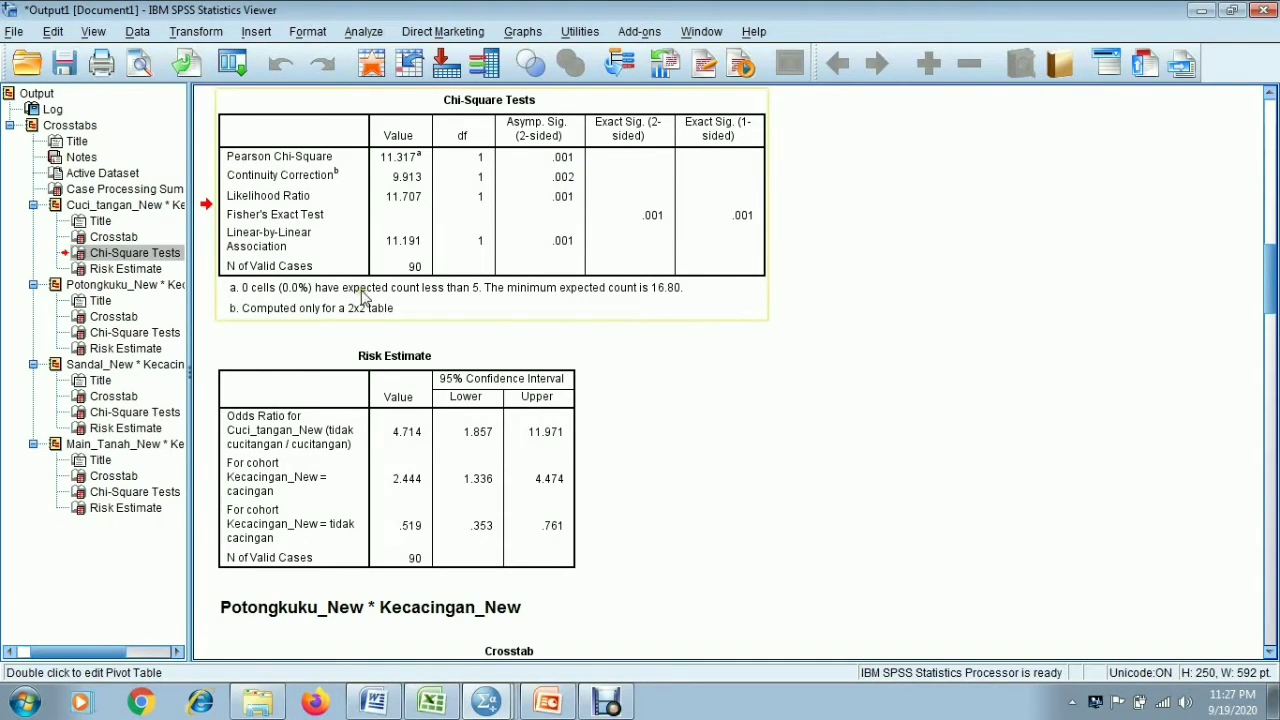
Examine the Cuci_tangan_New Risk Estimate table, comparing the odds ratio and the cacingan cohort value with their 95% confidence limits
{"action": "left_click", "coordinate": [345, 452]}
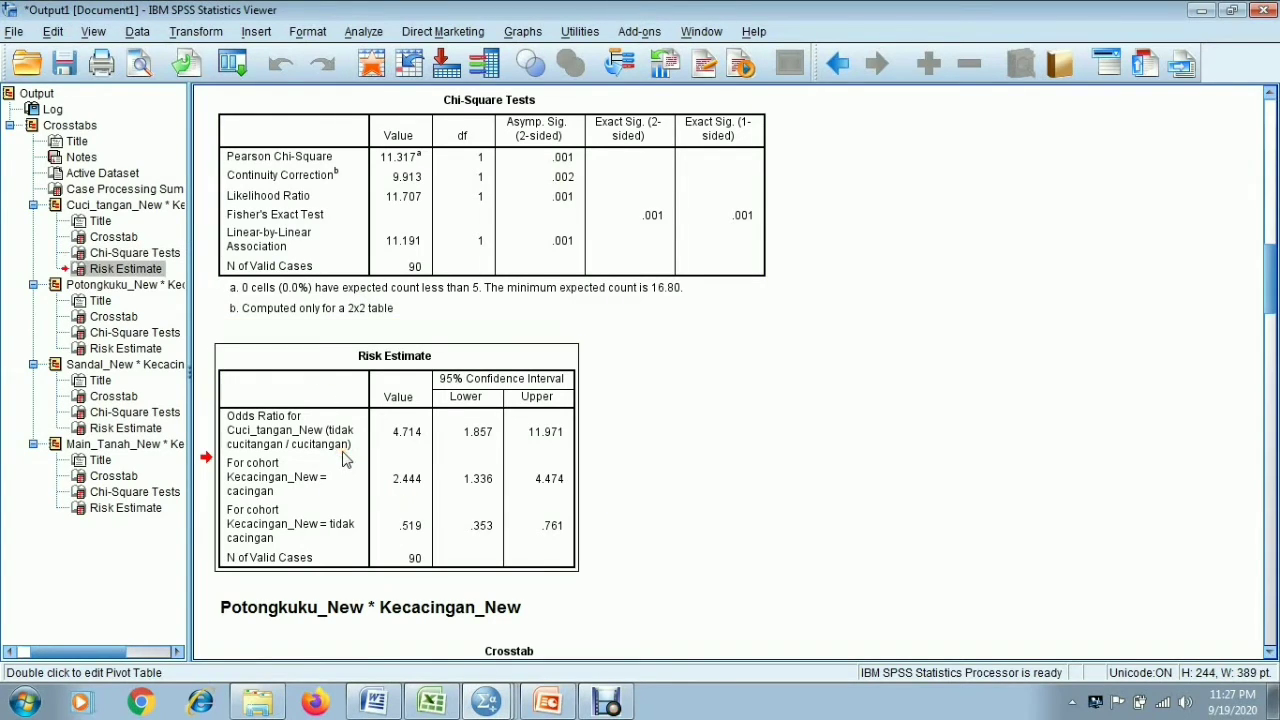
{"action": "left_click", "coordinate": [338, 365]}
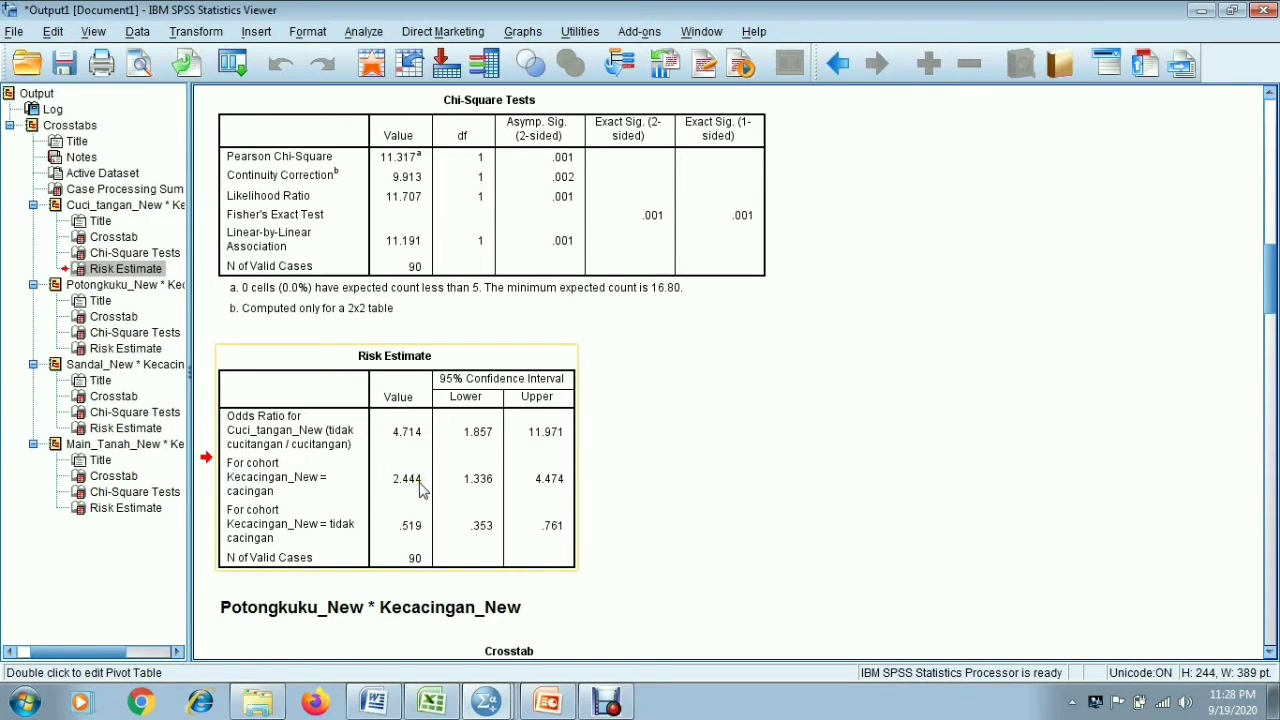
{"action": "left_click", "coordinate": [497, 481]}
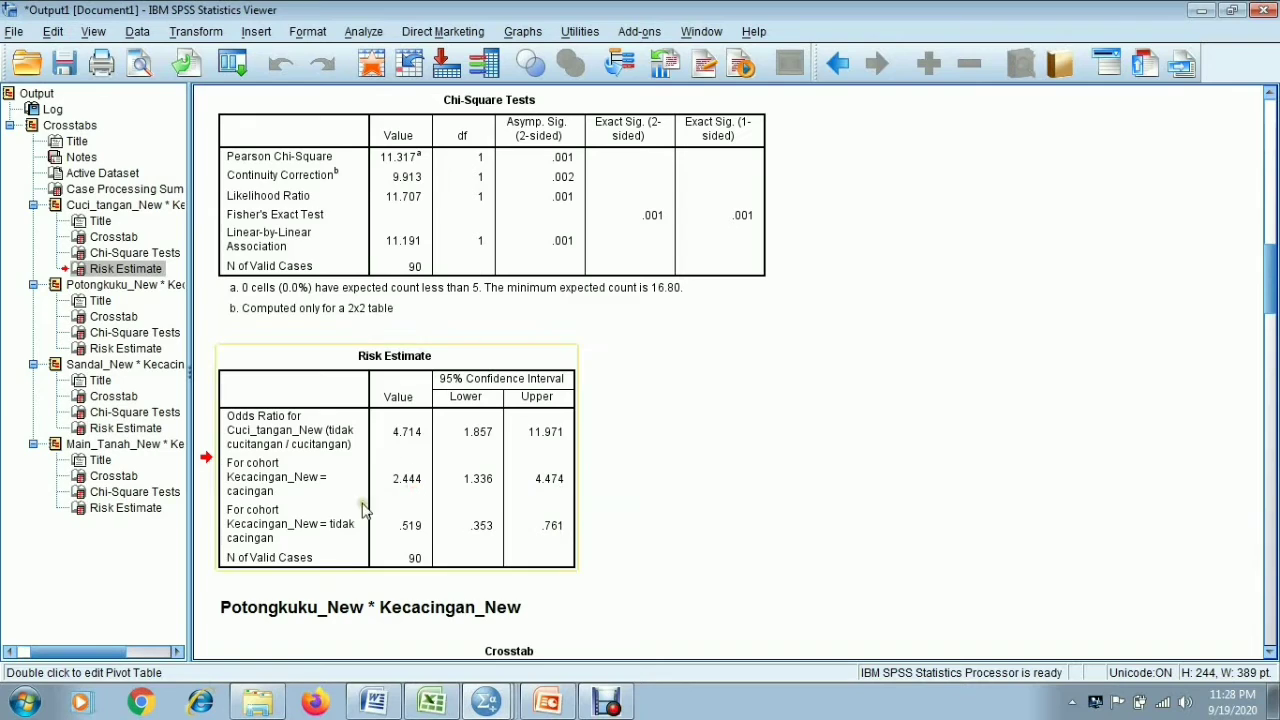
{"action": "left_click", "coordinate": [408, 468]}
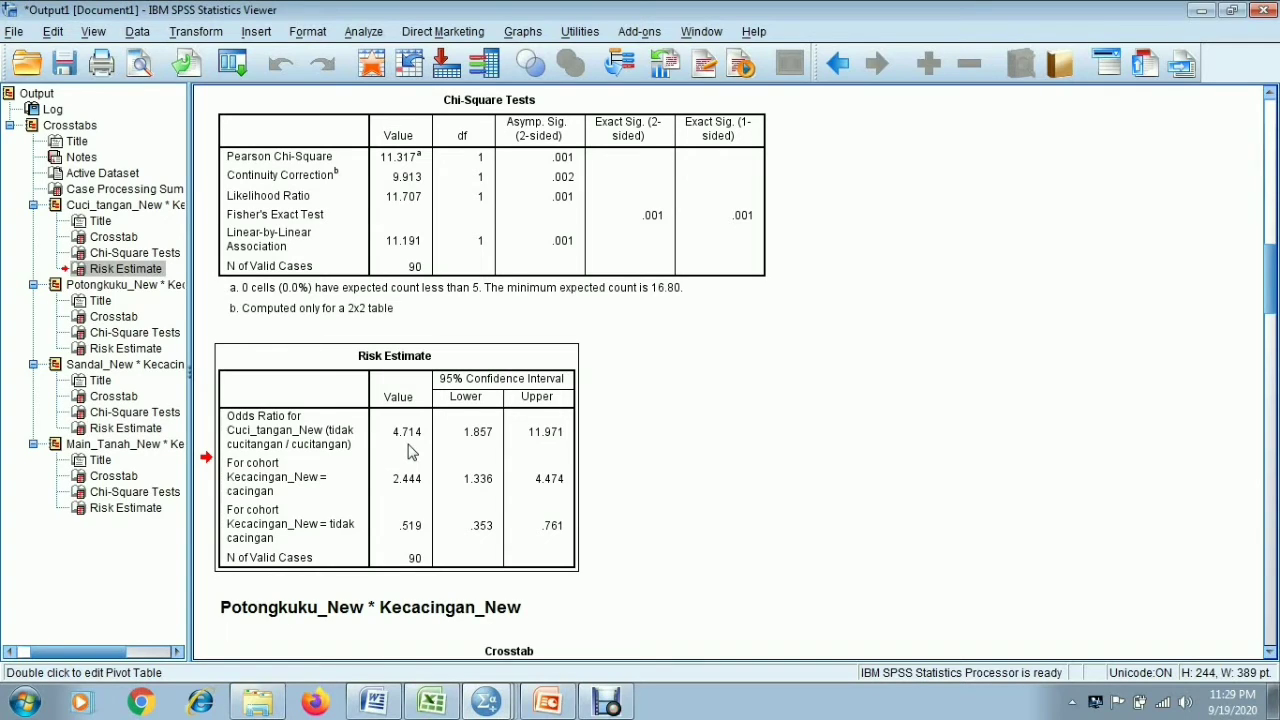
{"action": "left_click", "coordinate": [405, 502]}
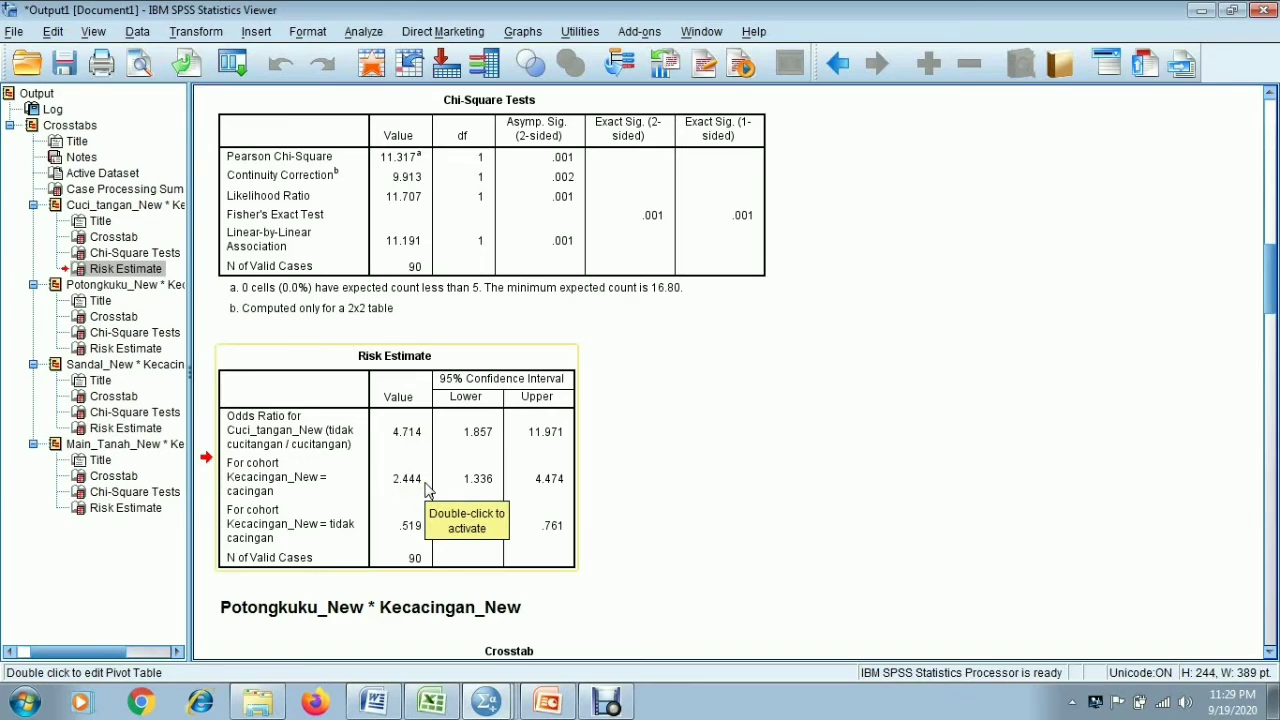
{"action": "left_click", "coordinate": [450, 428]}
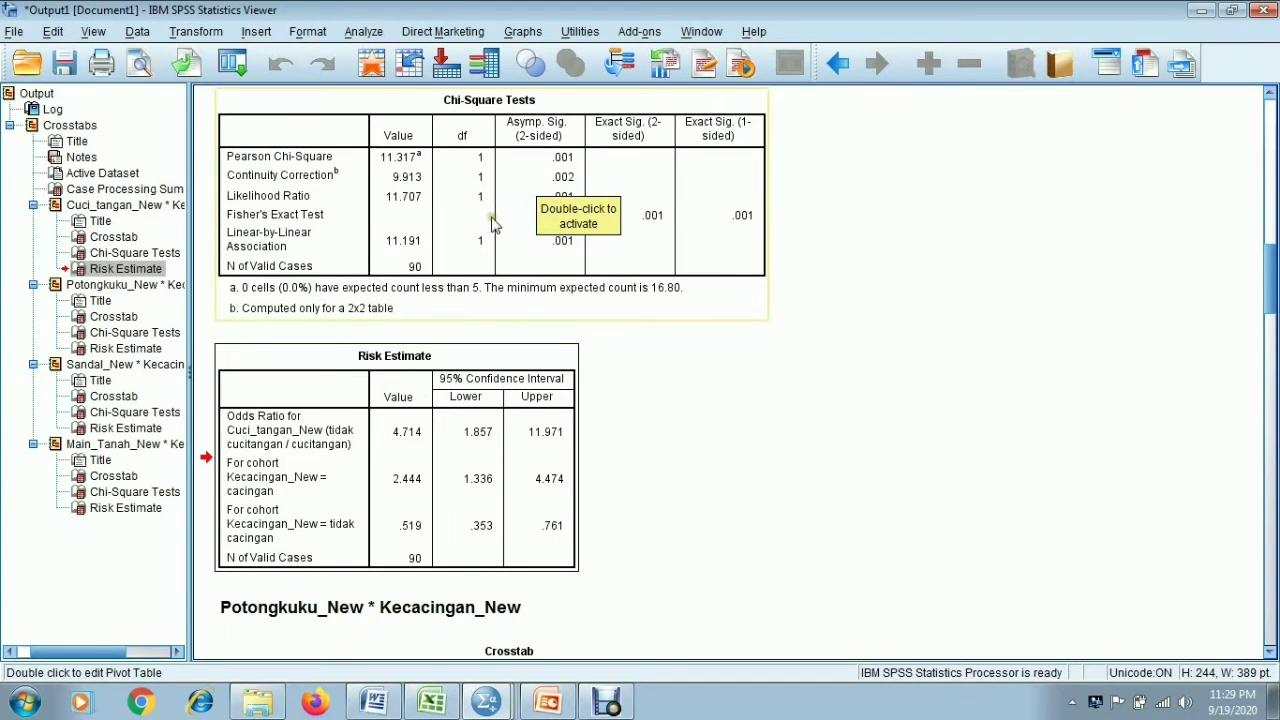
{"action": "left_click", "coordinate": [408, 482]}
Review the Potongkuku_New crosstab, its chi-square significance and footnote, and the cohort risk with its 95% confidence interval
{"action": "left_click", "coordinate": [114, 316]}
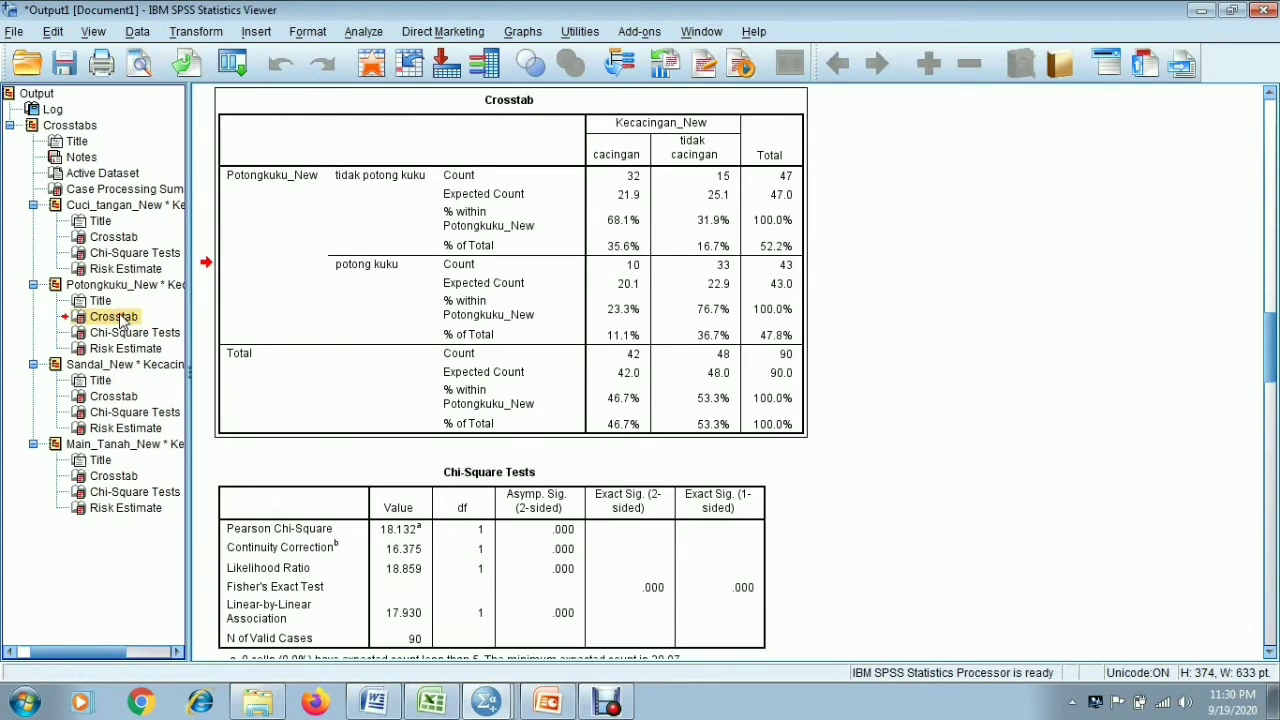
{"action": "left_click", "coordinate": [120, 333]}
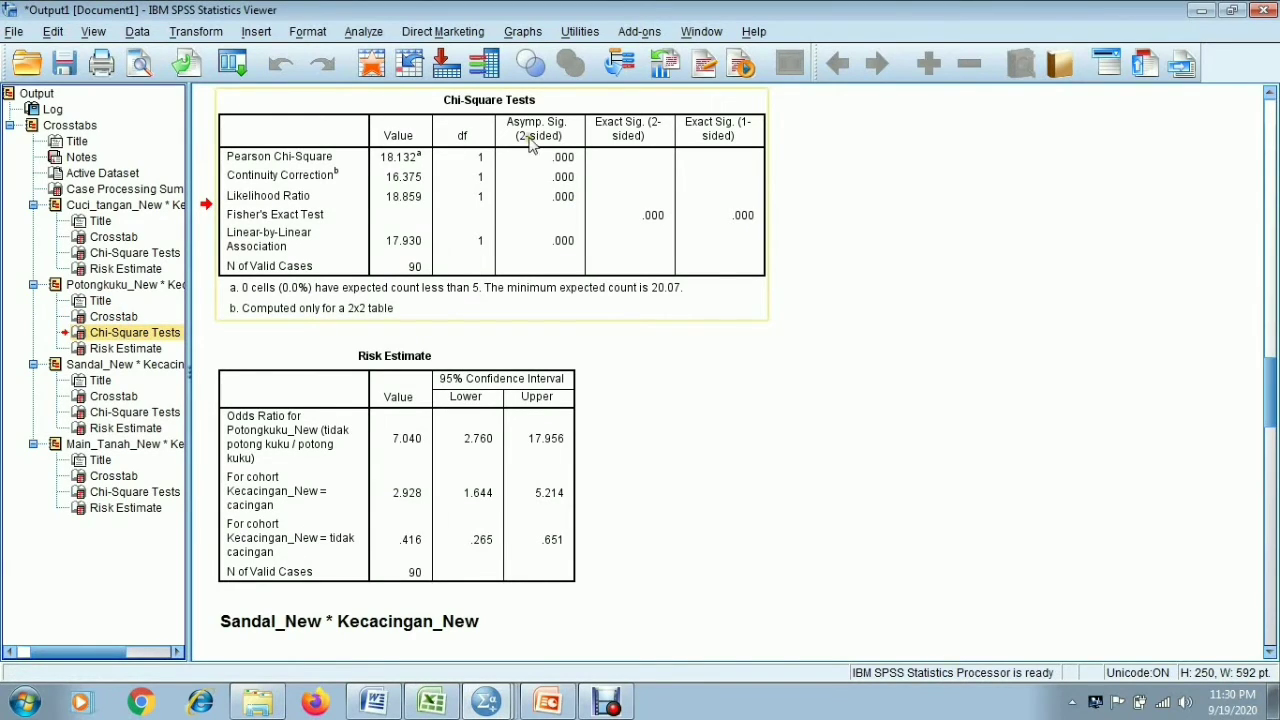
{"action": "left_click", "coordinate": [417, 305]}
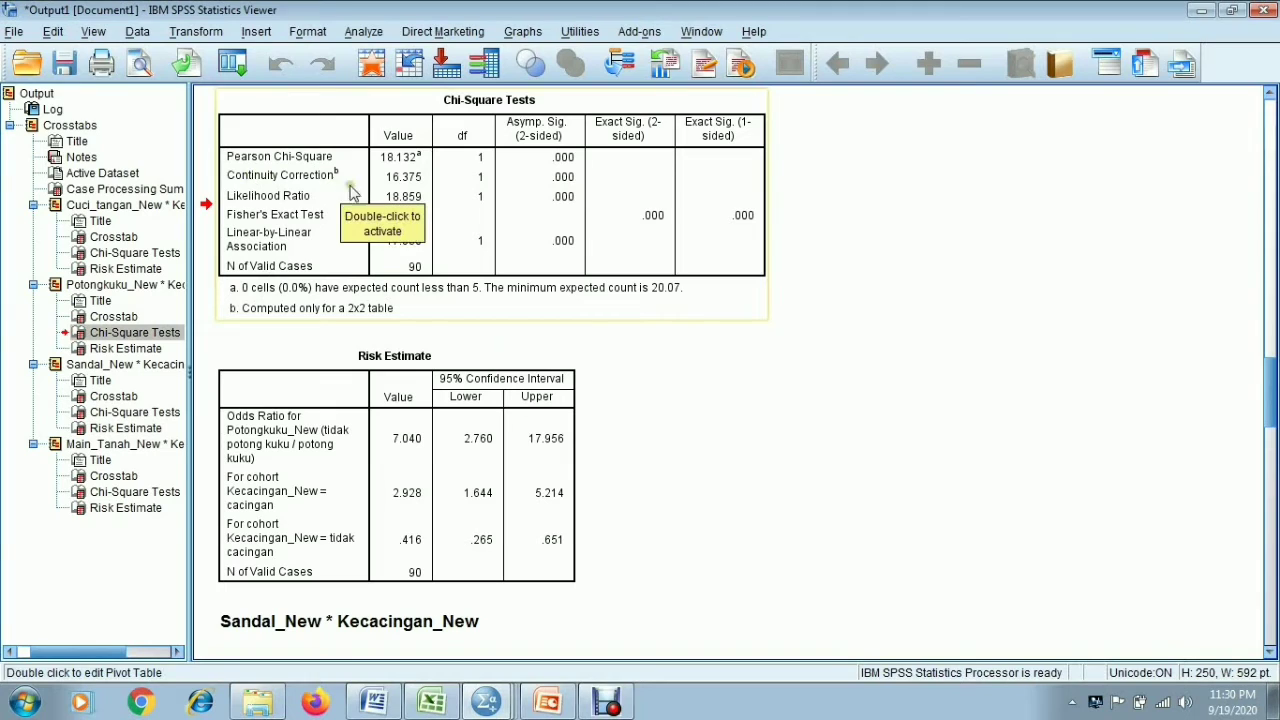
{"action": "left_click", "coordinate": [572, 186]}
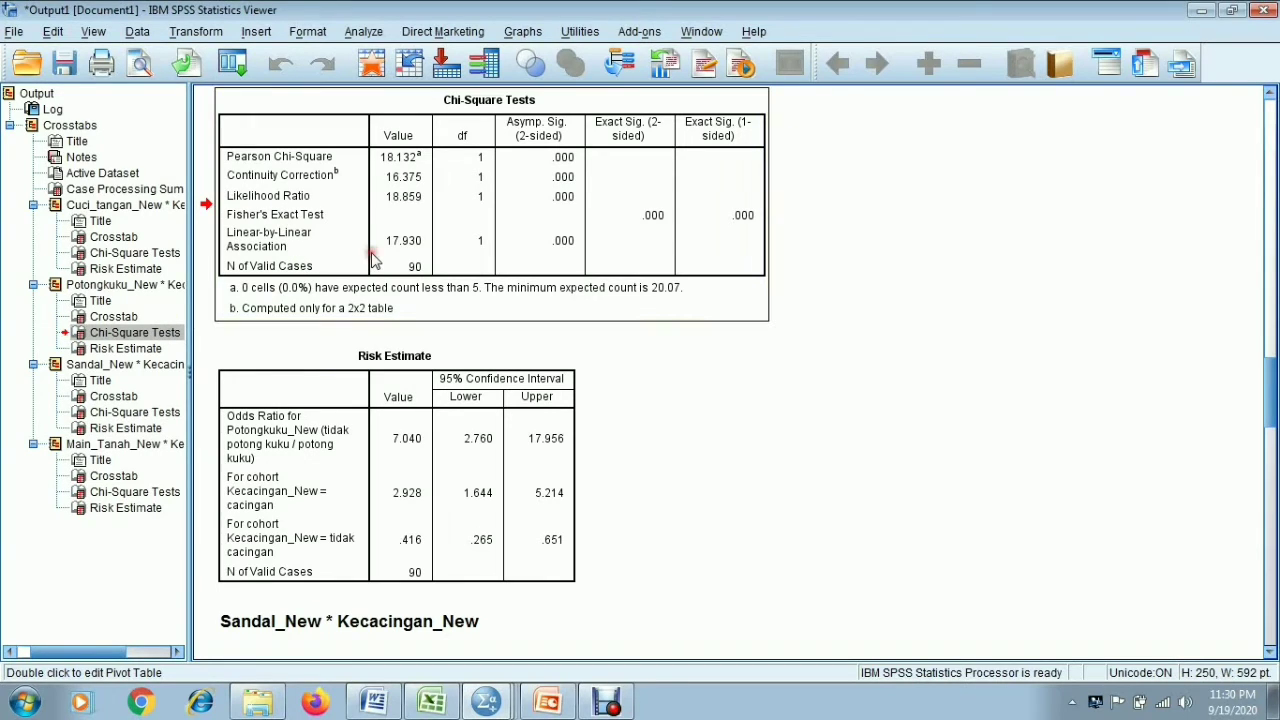
{"action": "left_click", "coordinate": [385, 485]}
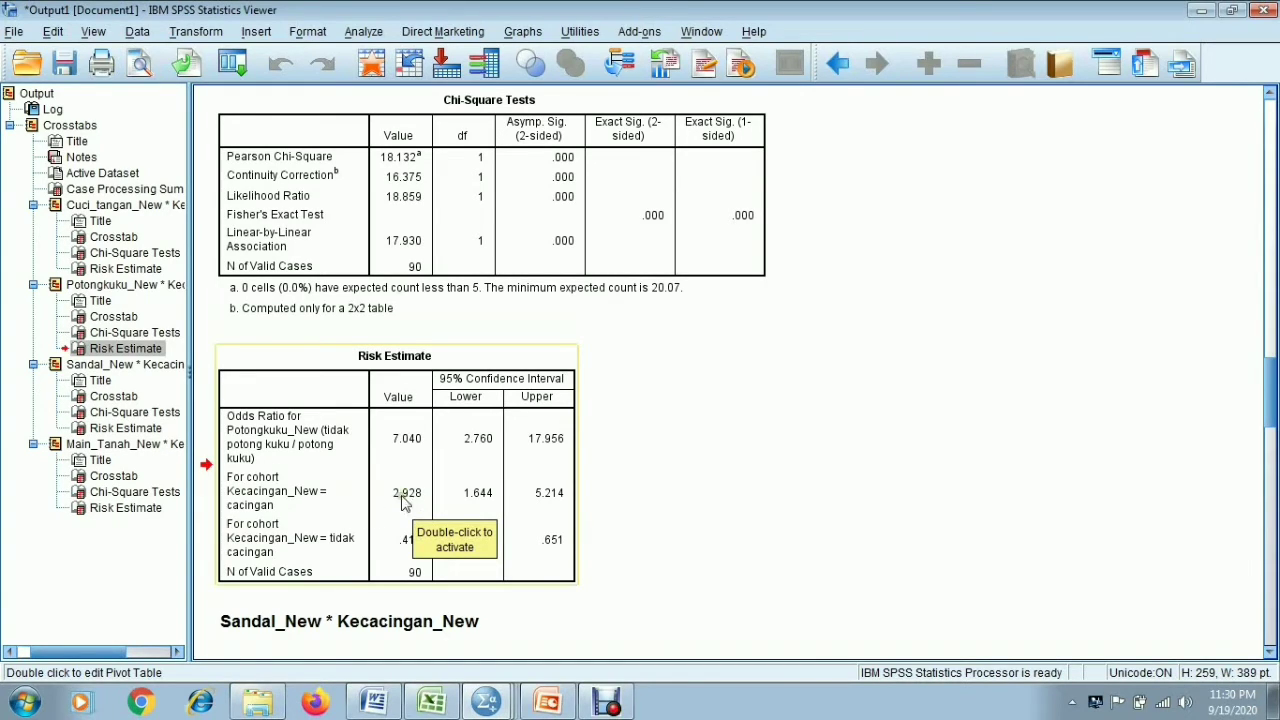
{"action": "left_click", "coordinate": [520, 486]}
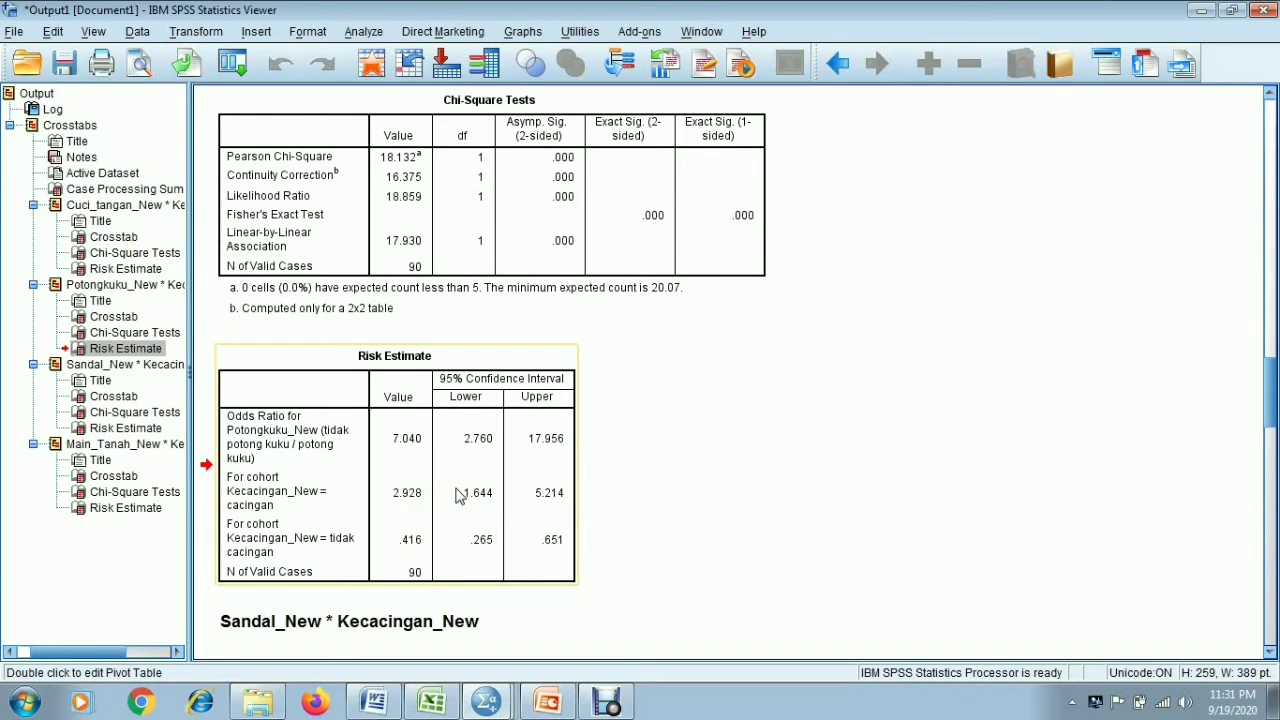
Examine the Sandal_New chi-square significance and compare it with the cohort risk and confidence interval in its Risk Estimate table
{"action": "left_click", "coordinate": [137, 414]}
{"action": "left_click", "coordinate": [494, 220]}
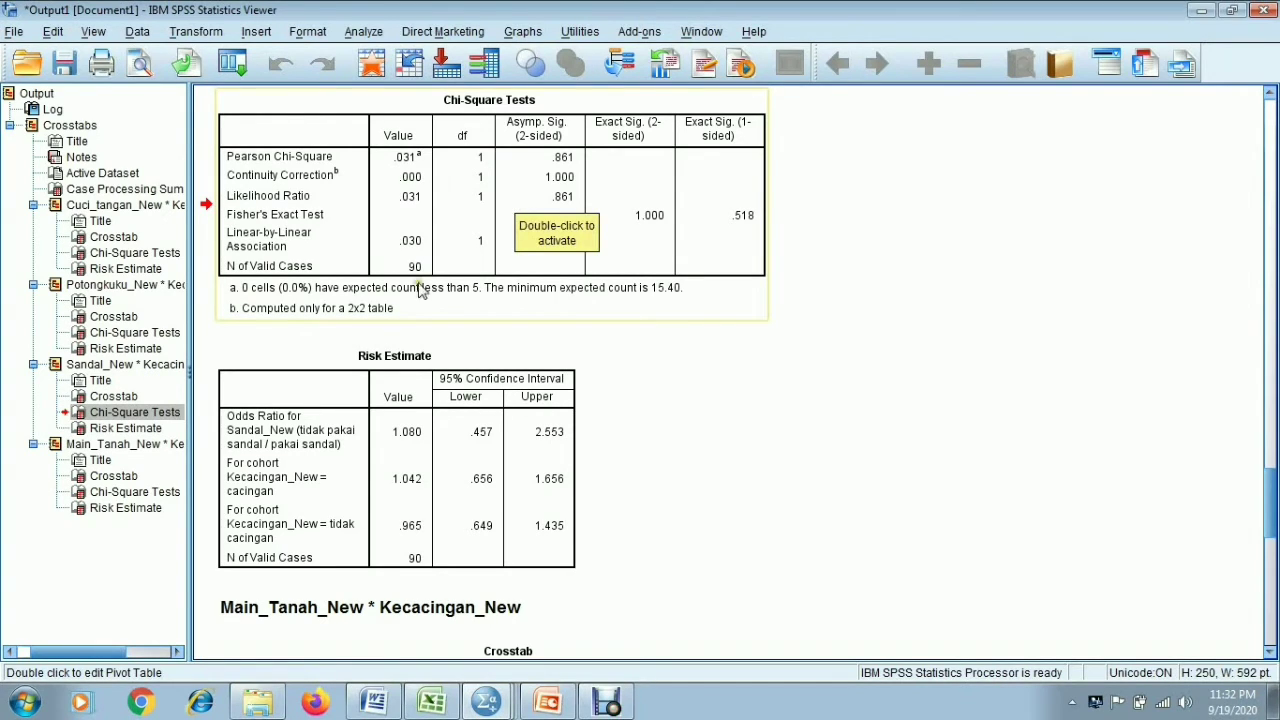
{"action": "left_click", "coordinate": [388, 432]}
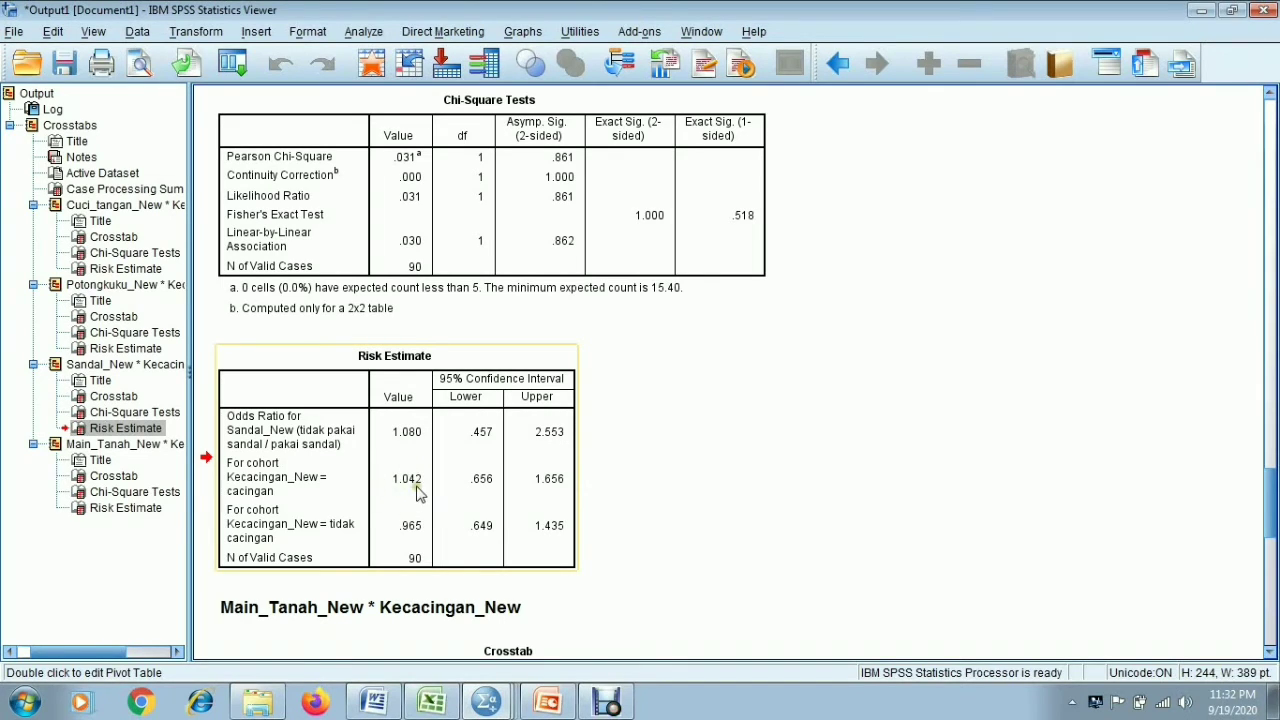
{"action": "left_click", "coordinate": [480, 497]}
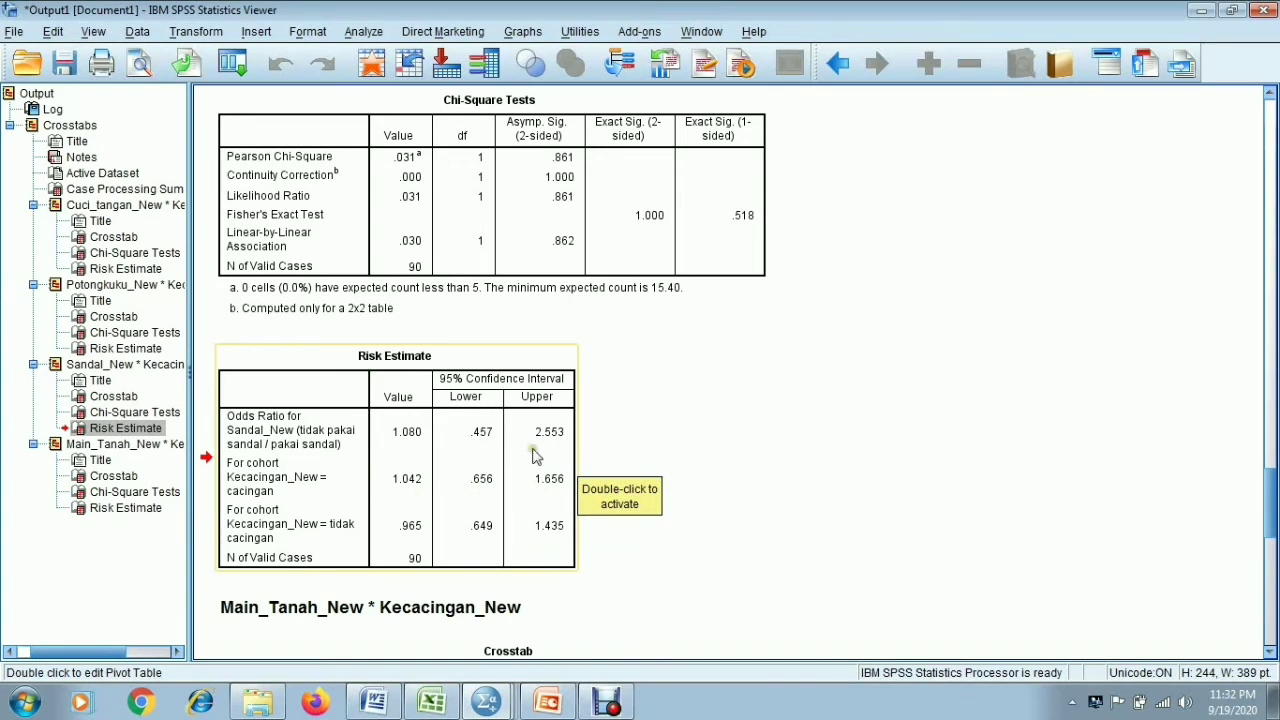
{"action": "left_click", "coordinate": [402, 497]}
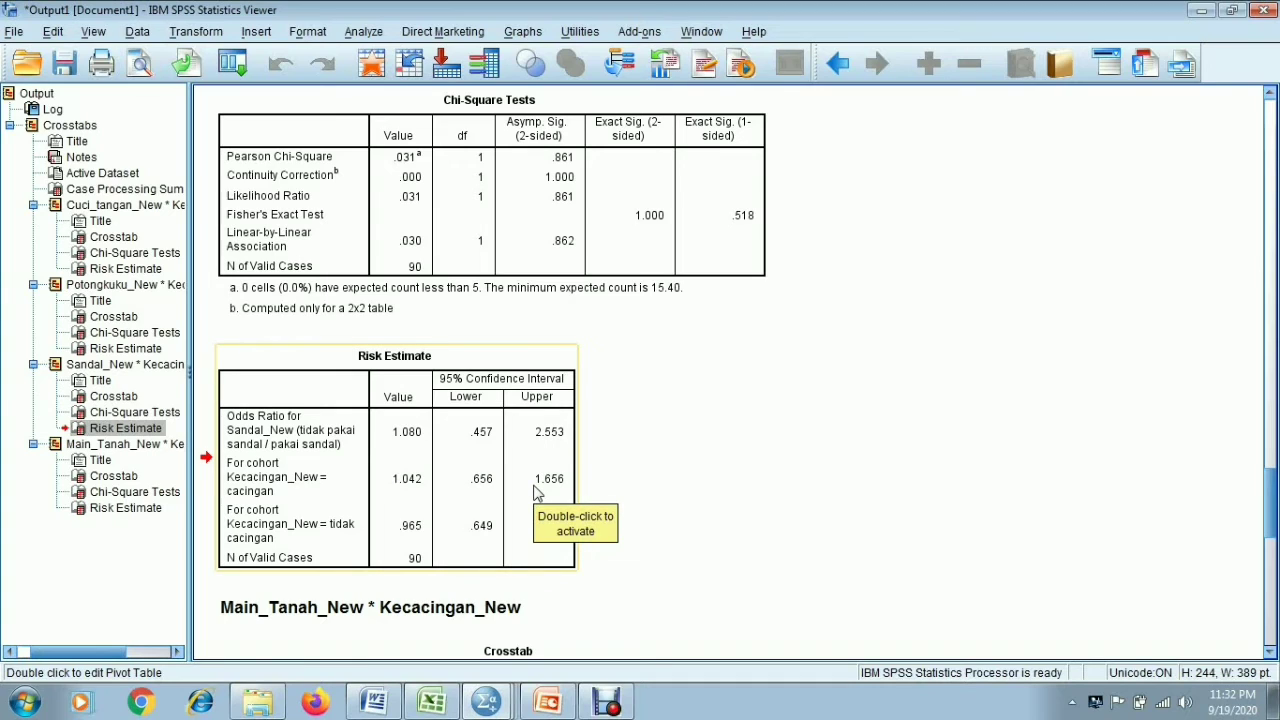
{"action": "left_click", "coordinate": [483, 412]}
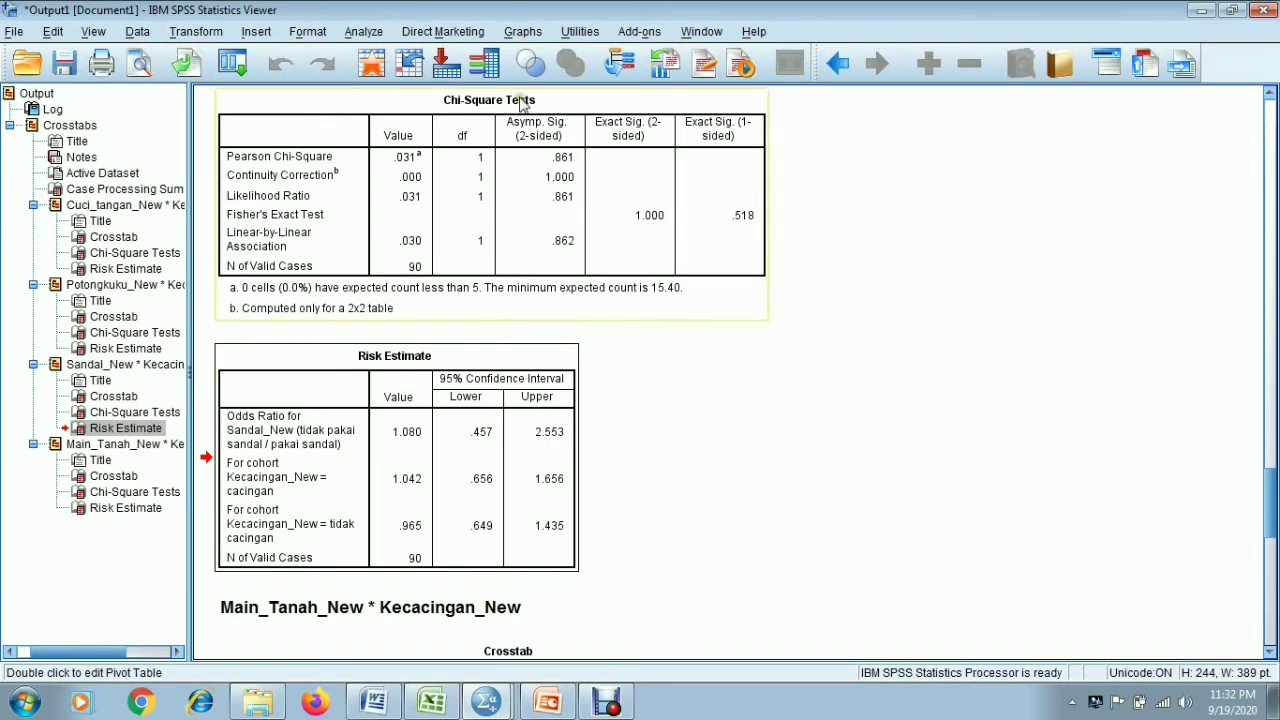
{"action": "left_click", "coordinate": [557, 180]}
{"action": "double_click", "coordinate": [557, 180]}
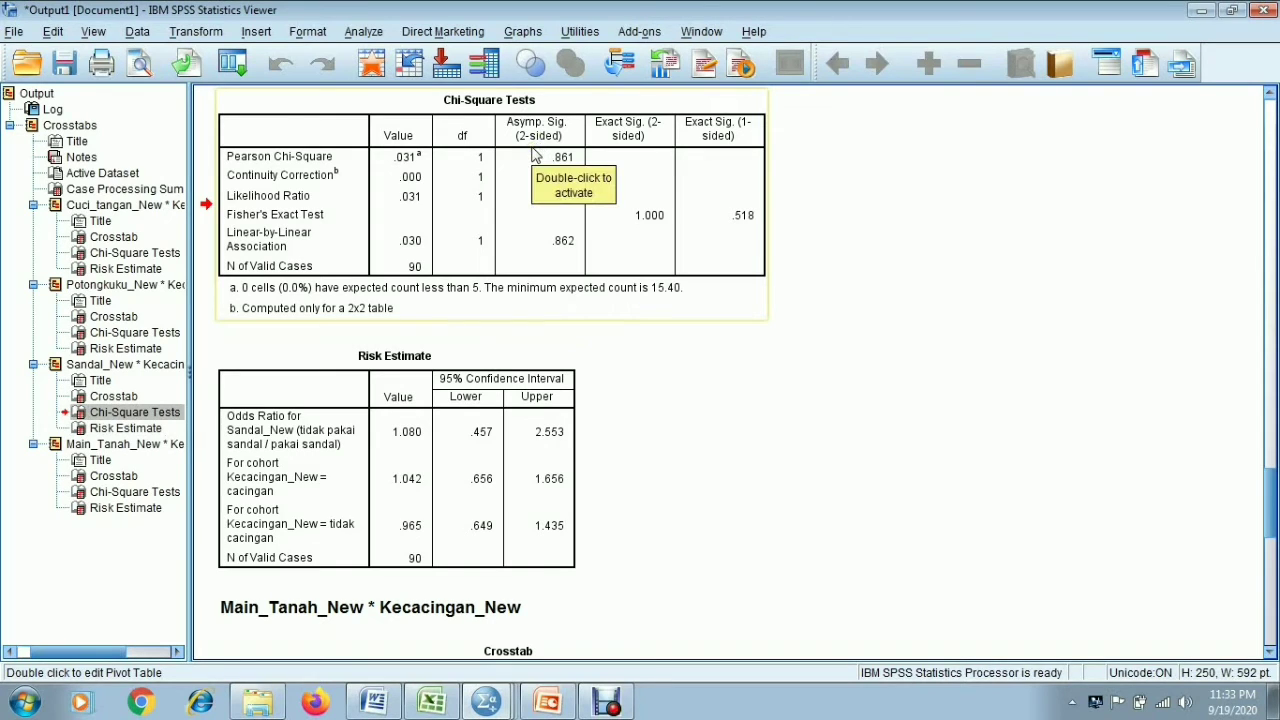
{"action": "left_click", "coordinate": [390, 468]}
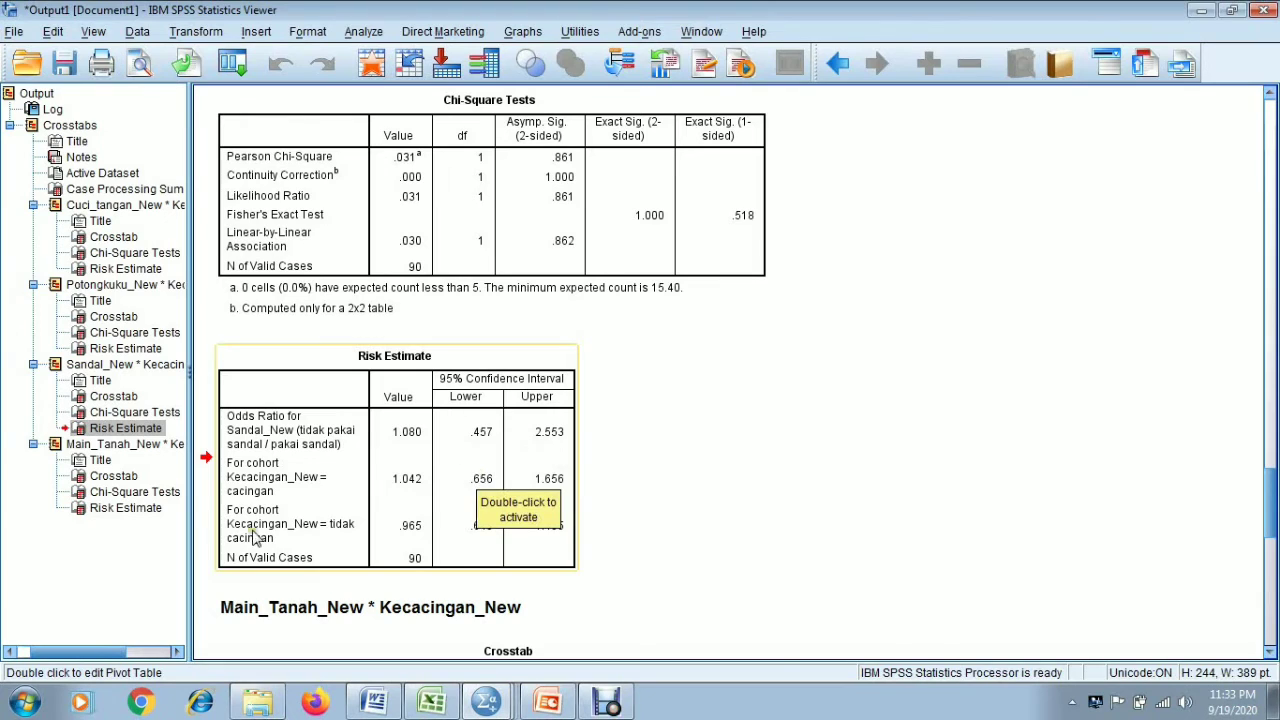
Examine the Main_Tanah_New Chi-Square Tests footnote and continuity correction together with the cohort risk and confidence limits in its Risk Estimate
{"action": "left_click", "coordinate": [130, 492]}
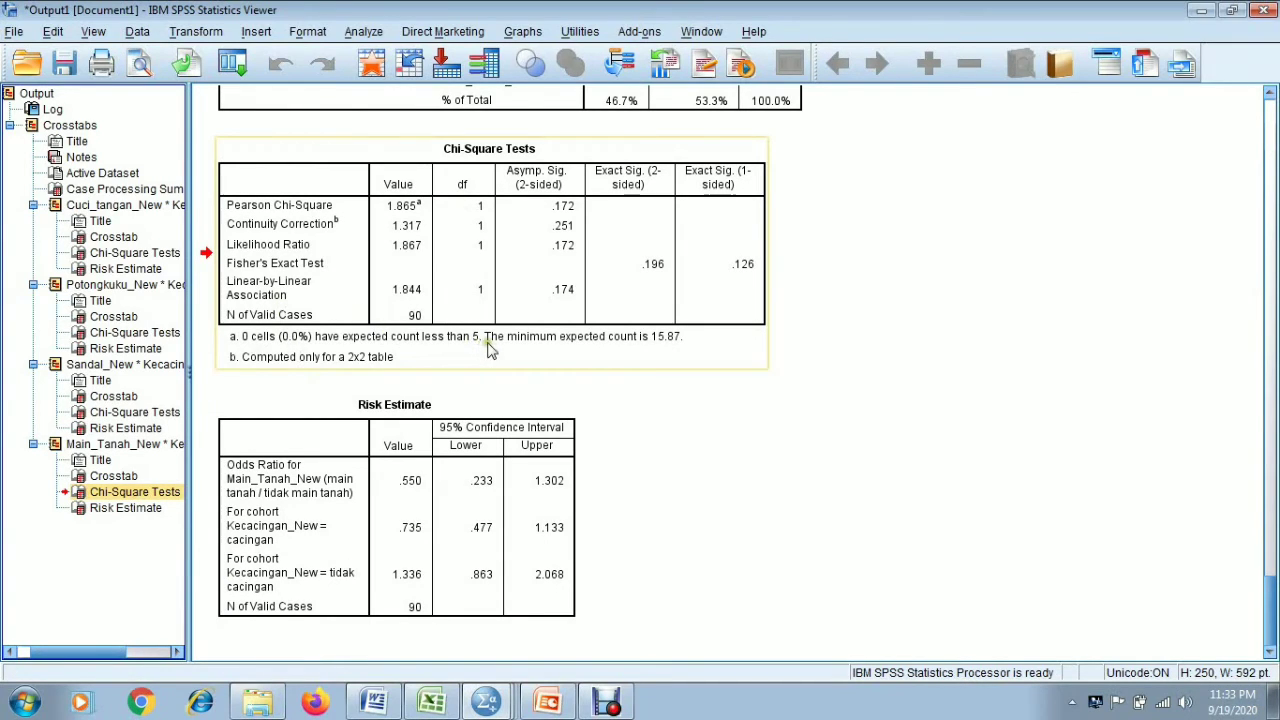
{"action": "left_click", "coordinate": [262, 228]}
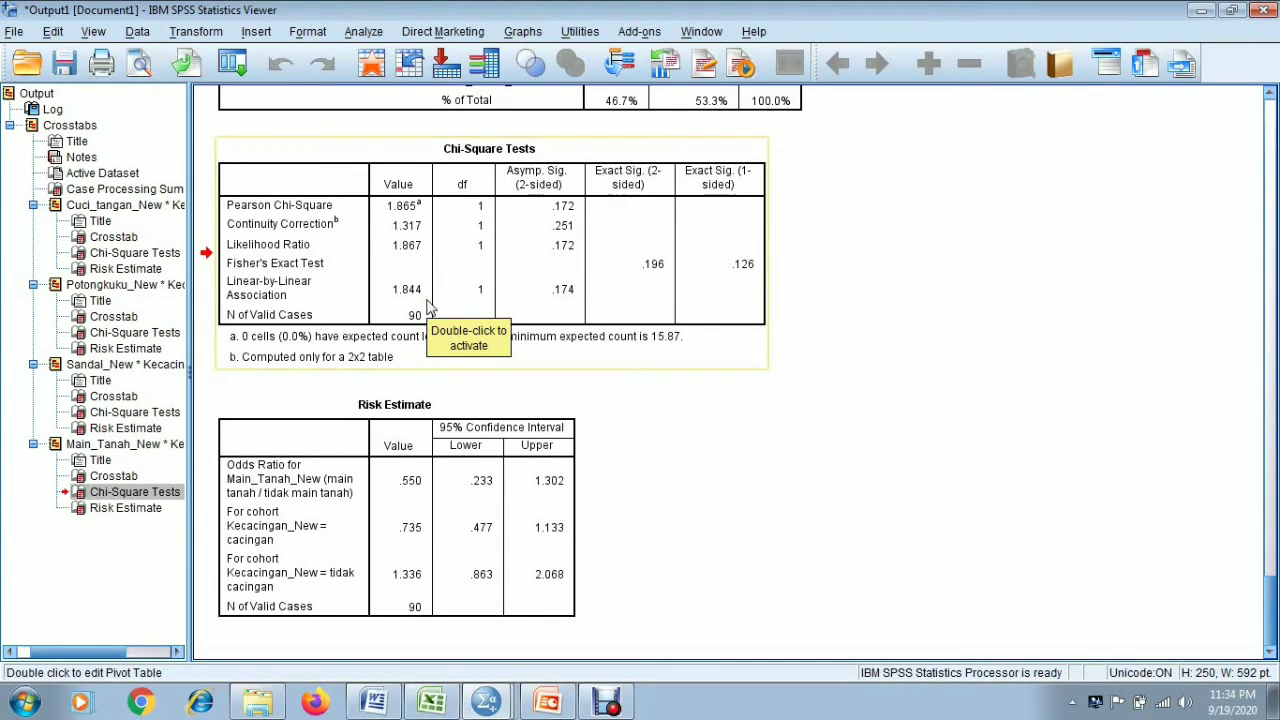
{"action": "left_click", "coordinate": [368, 530]}
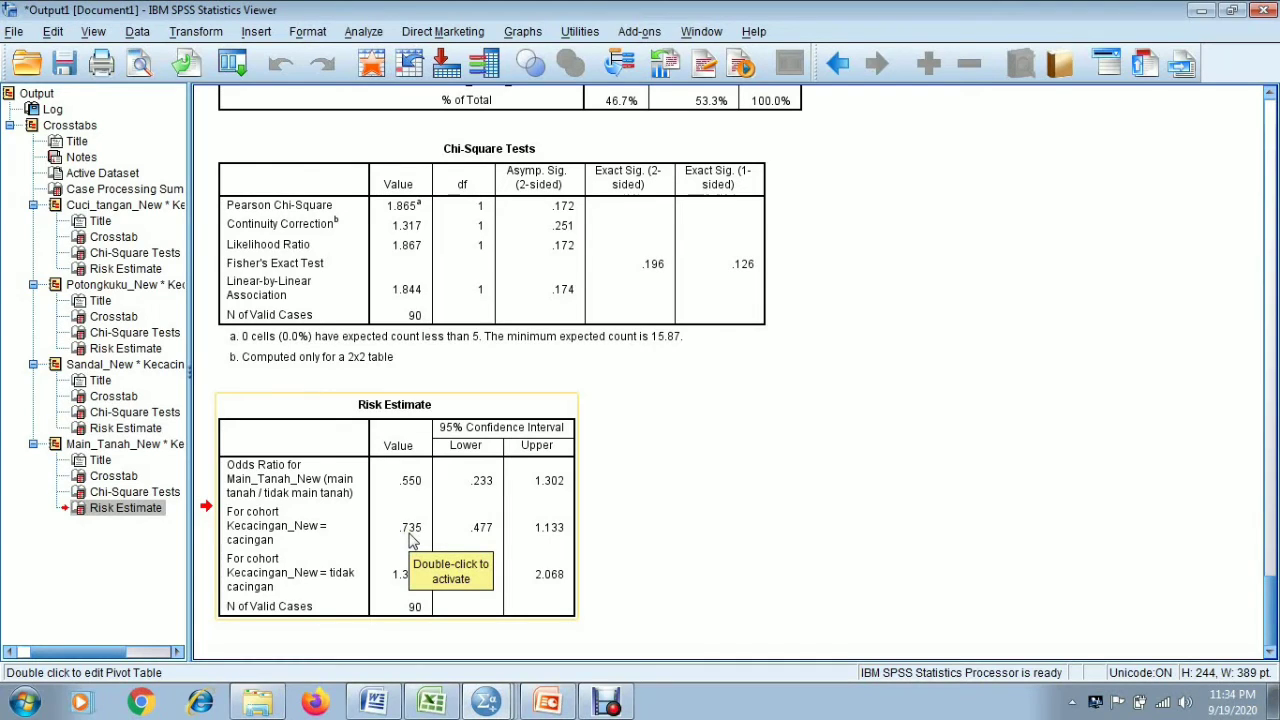
{"action": "left_click", "coordinate": [472, 512]}
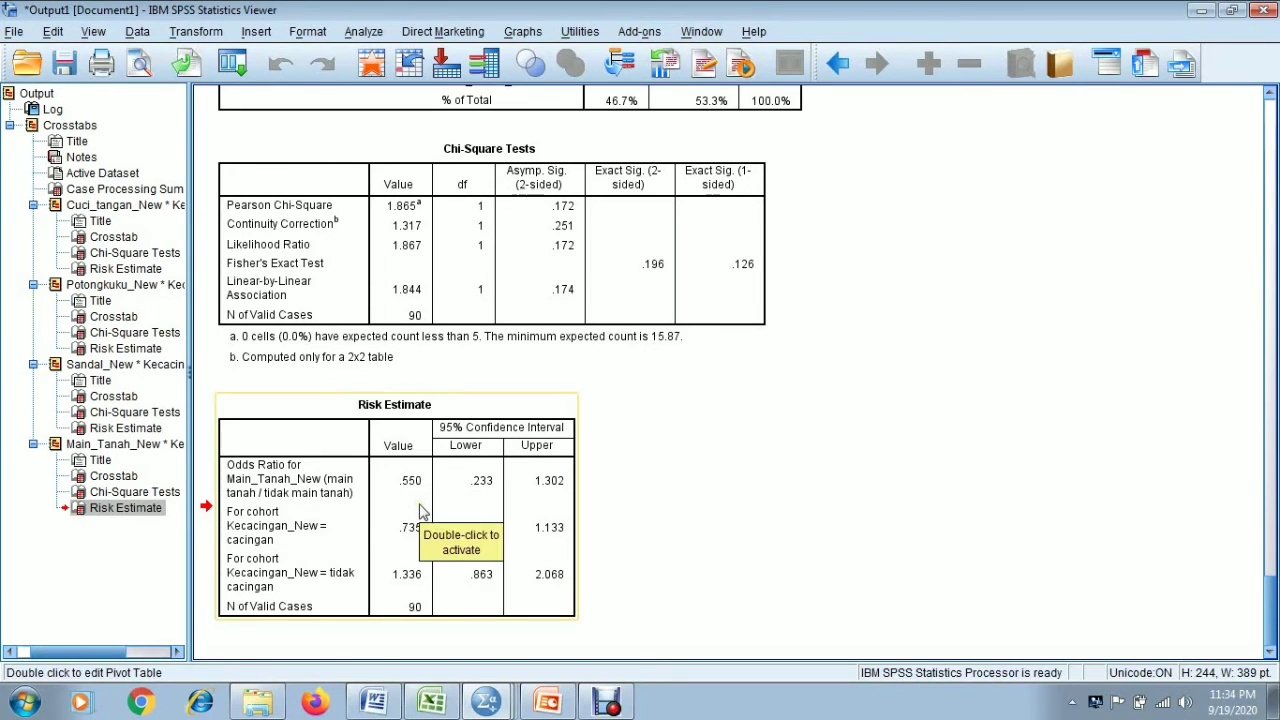
{"action": "left_click", "coordinate": [496, 505]}
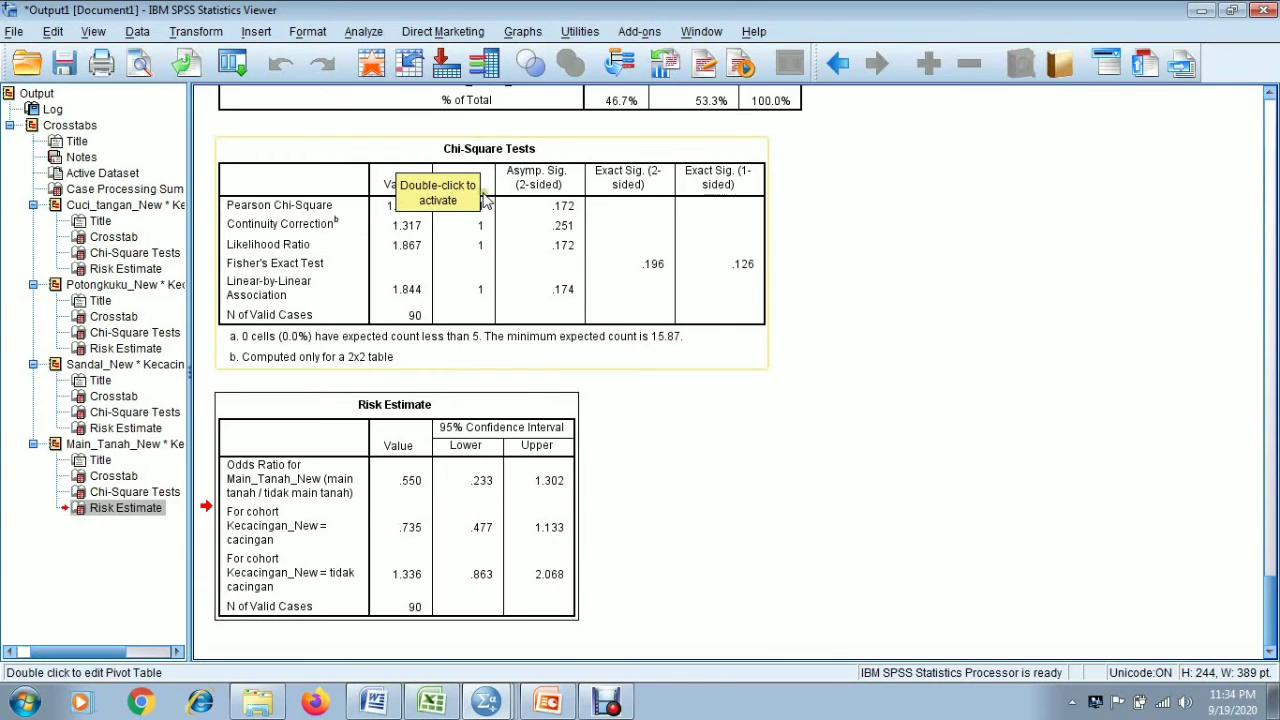
{"action": "left_click", "coordinate": [466, 249]}
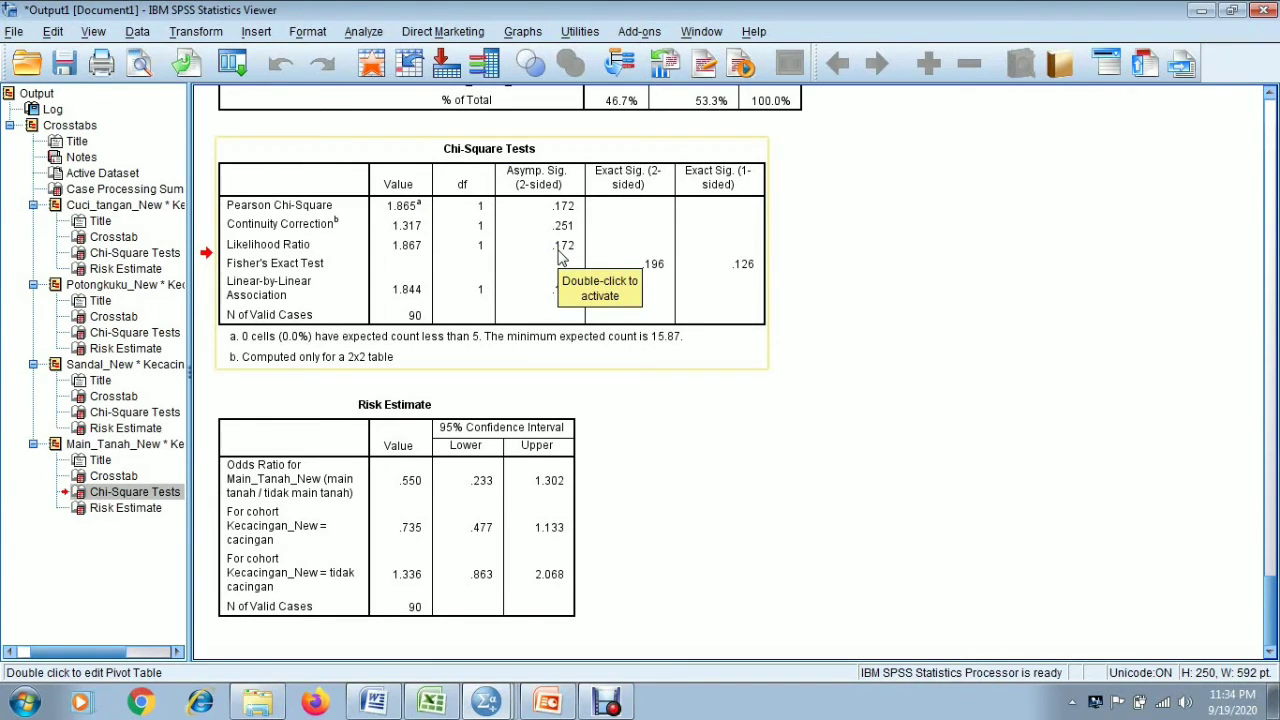
{"action": "left_click", "coordinate": [345, 532]}
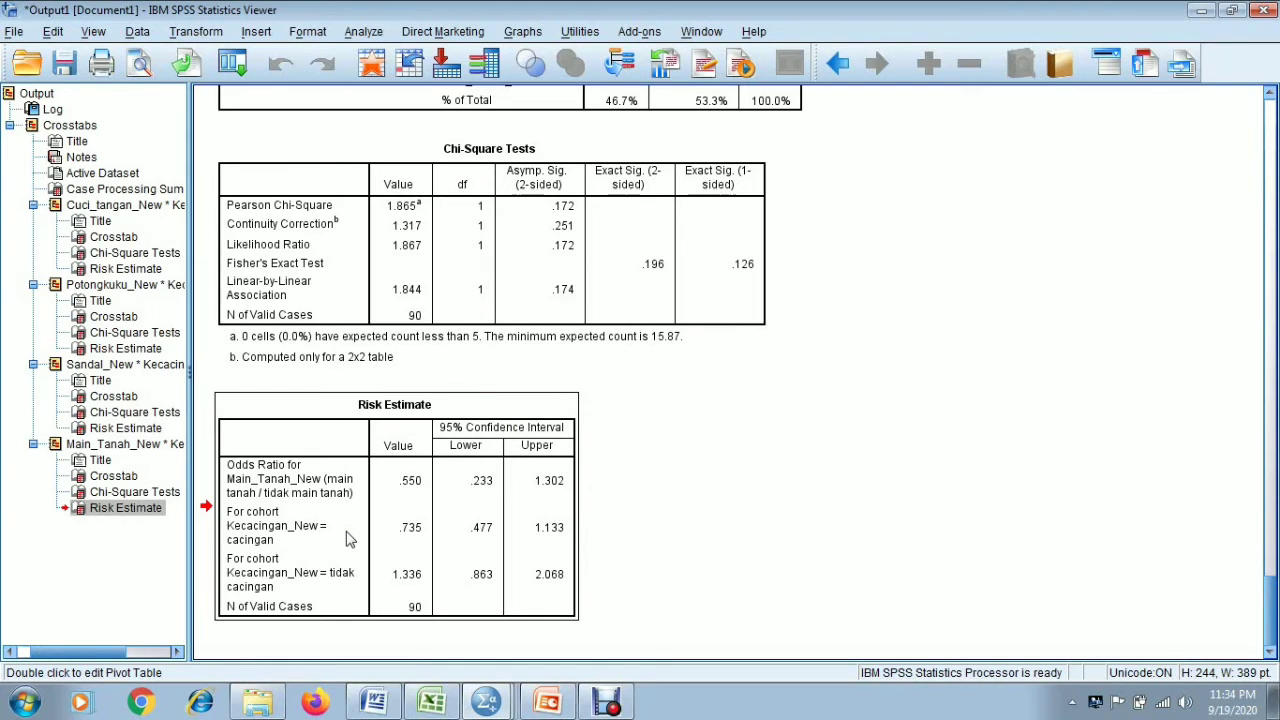
{"action": "left_click", "coordinate": [350, 540]}
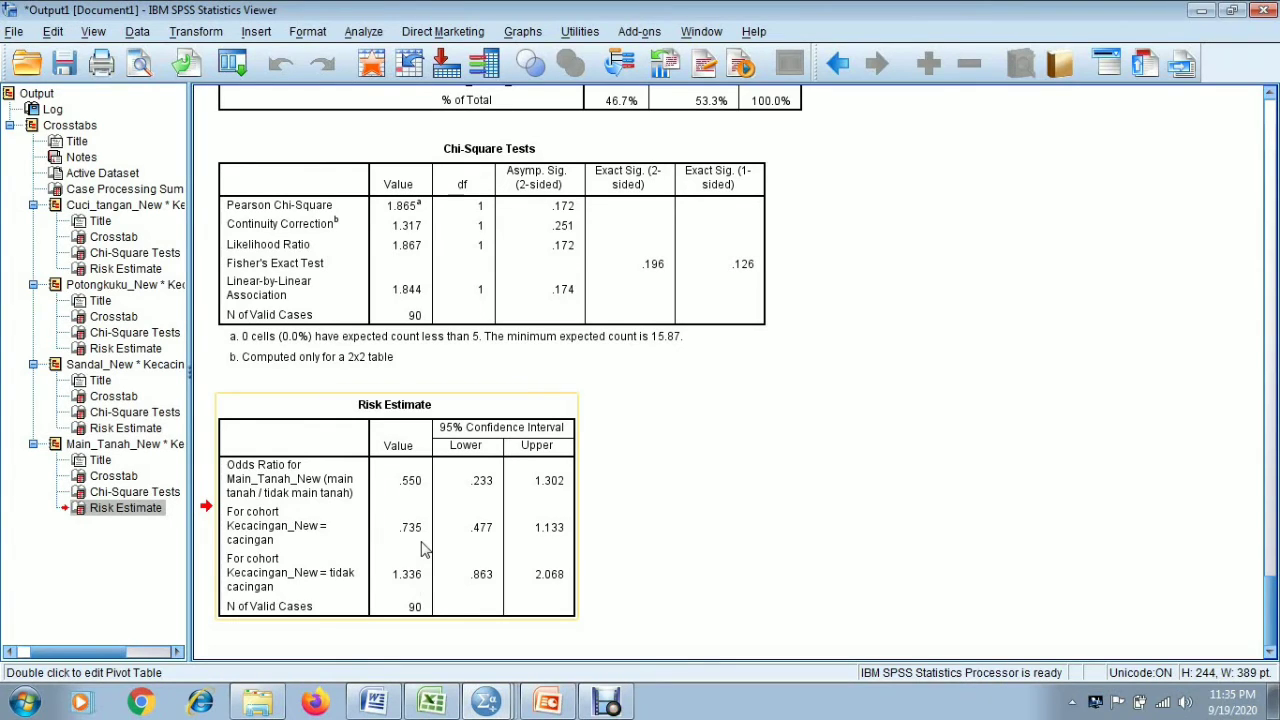
{"action": "left_click", "coordinate": [498, 310]}
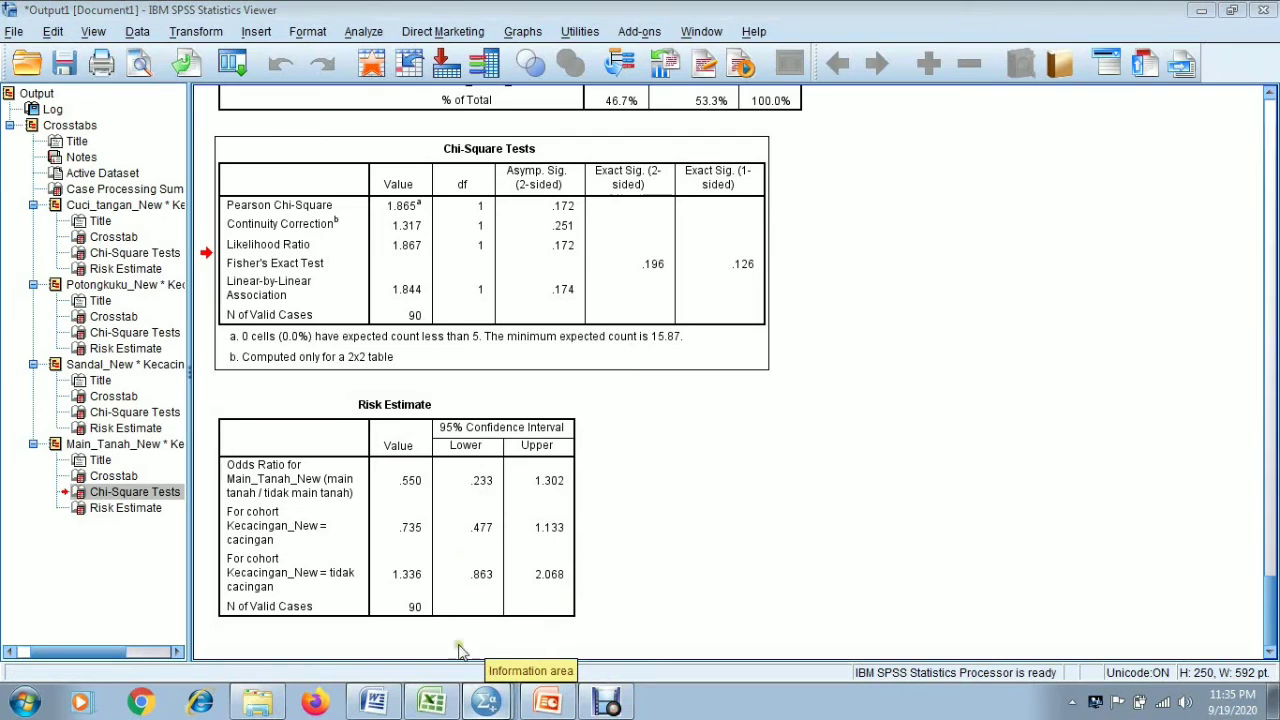
Switch to the Data Editor and open the data file Faktor Risiko PJK.sav from the ADE 2020 folder
{"action": "key", "text": "alt+Tab"}
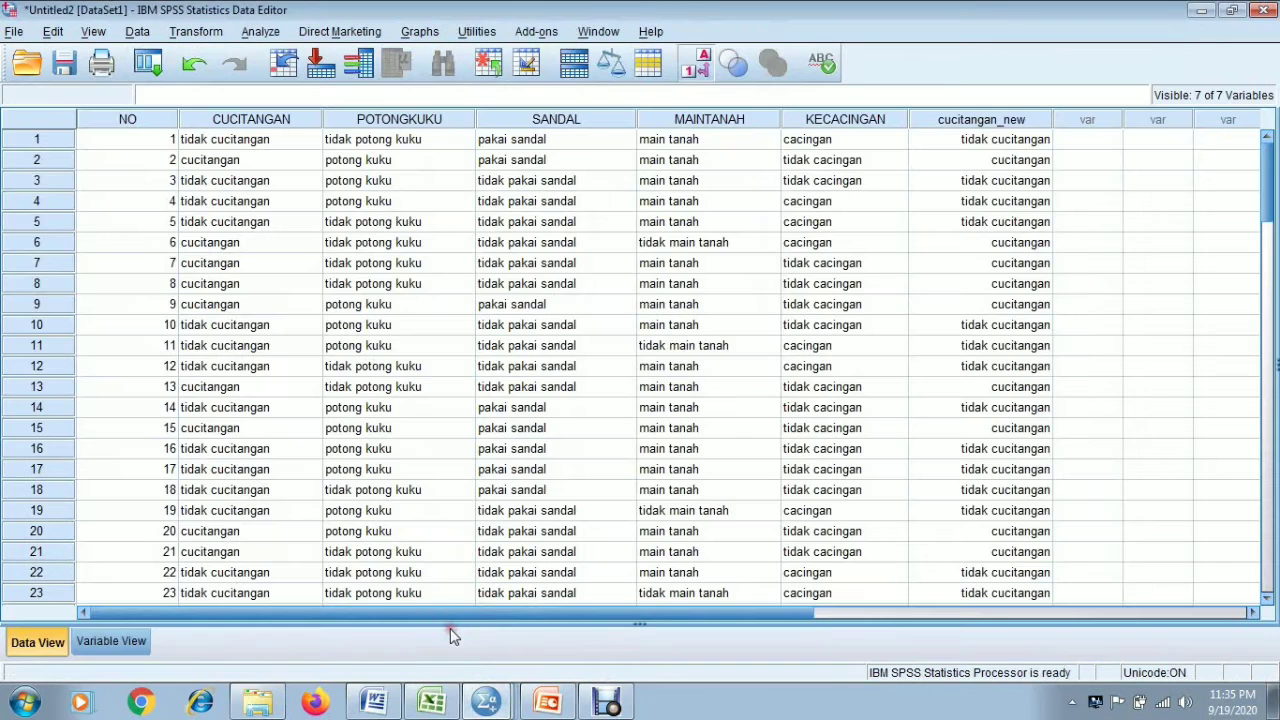
{"action": "left_click", "coordinate": [14, 30]}
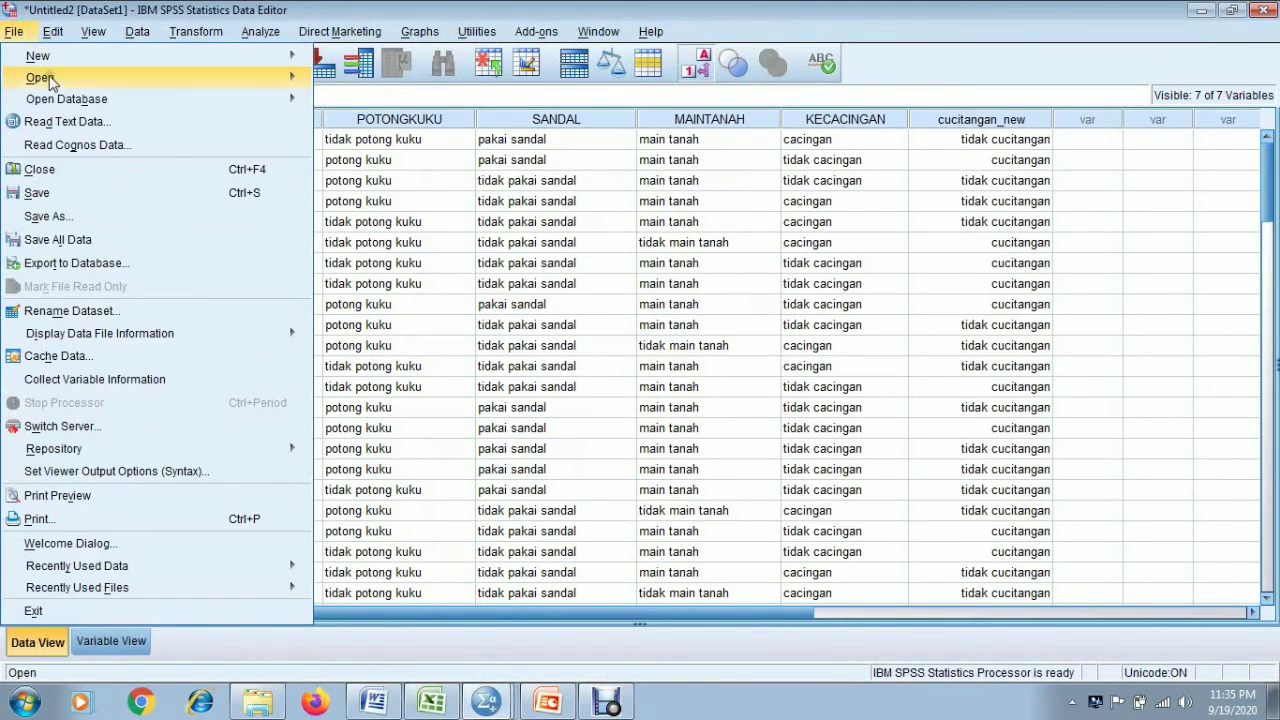
{"action": "mouse_move", "coordinate": [52, 82]}
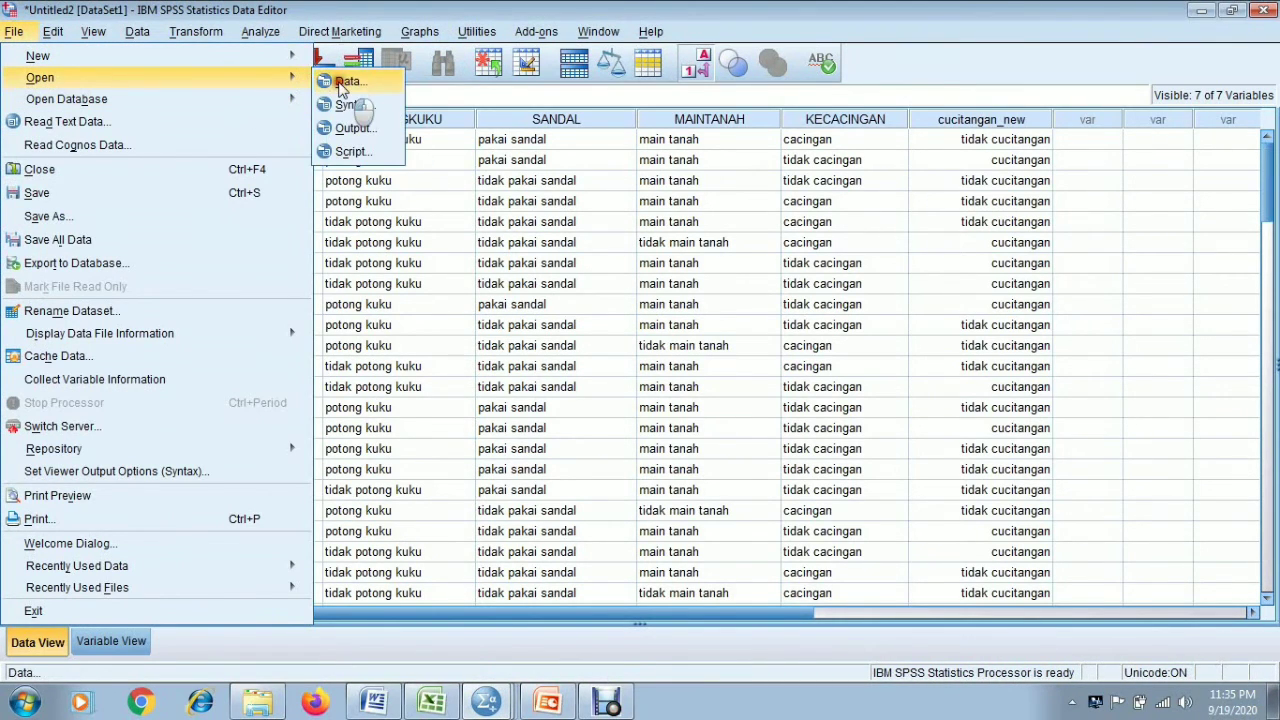
{"action": "left_click", "coordinate": [341, 84]}
{"action": "left_click", "coordinate": [480, 308]}
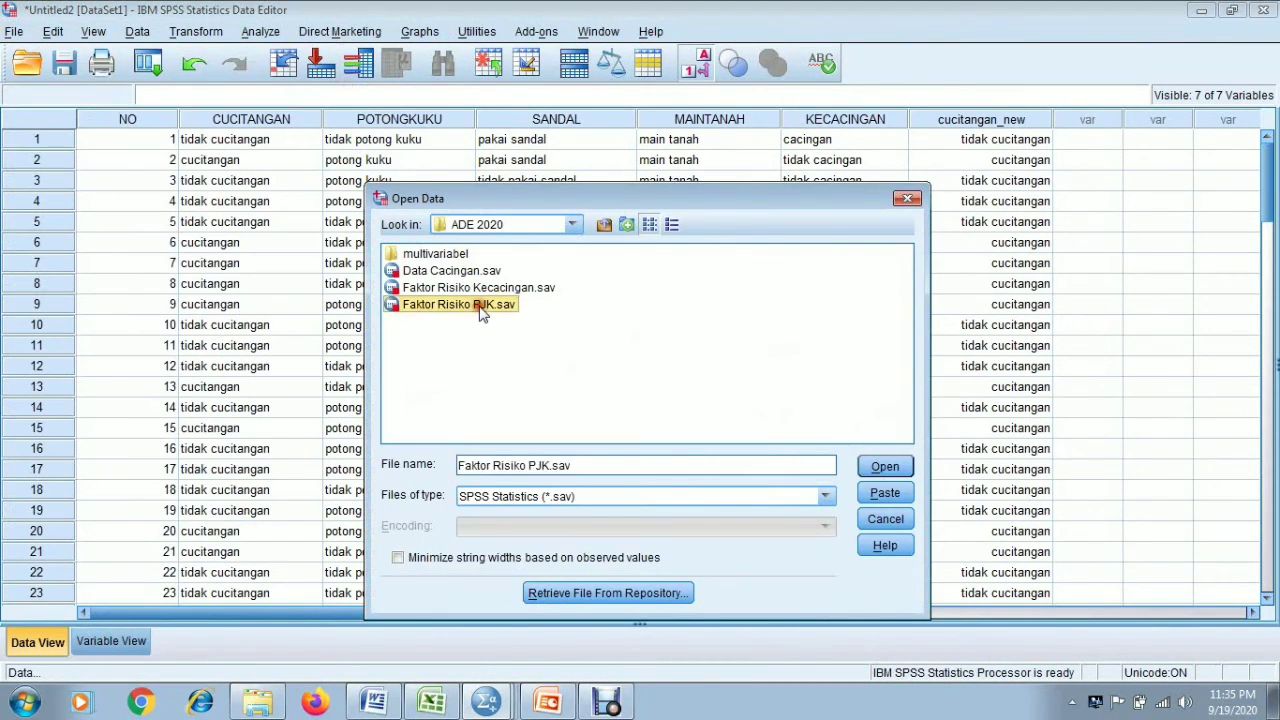
{"action": "left_click", "coordinate": [885, 468]}
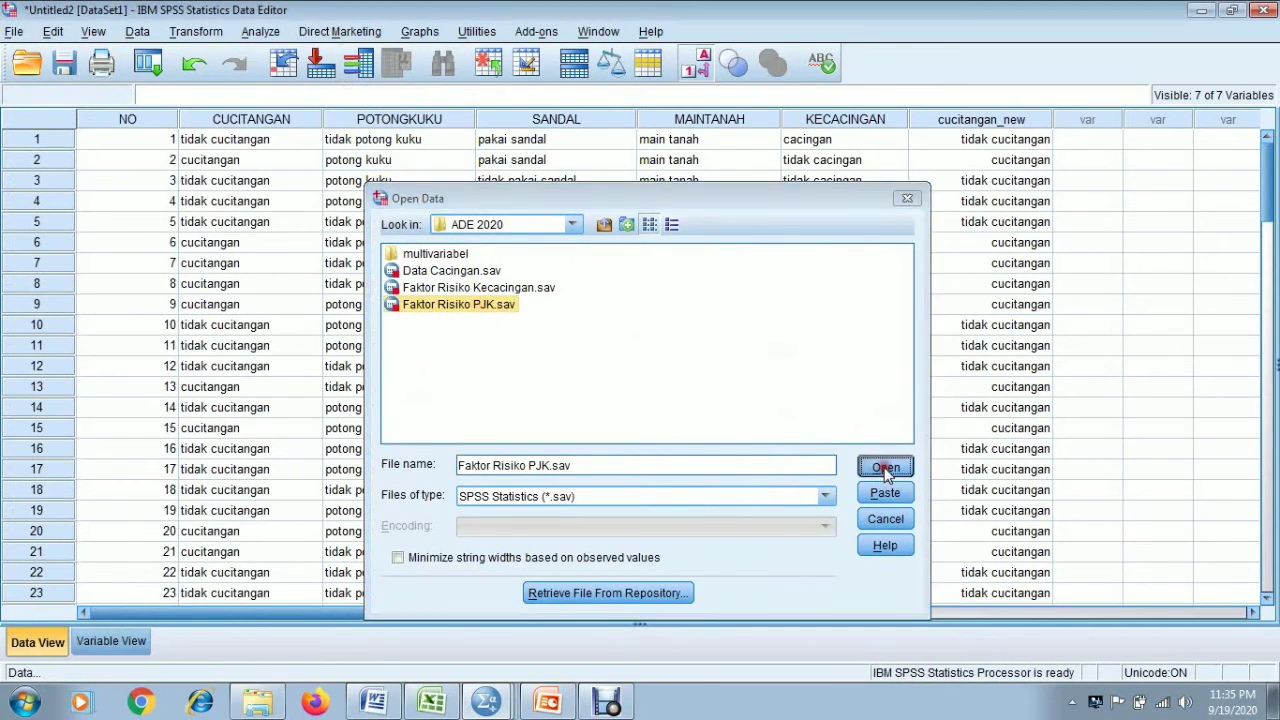
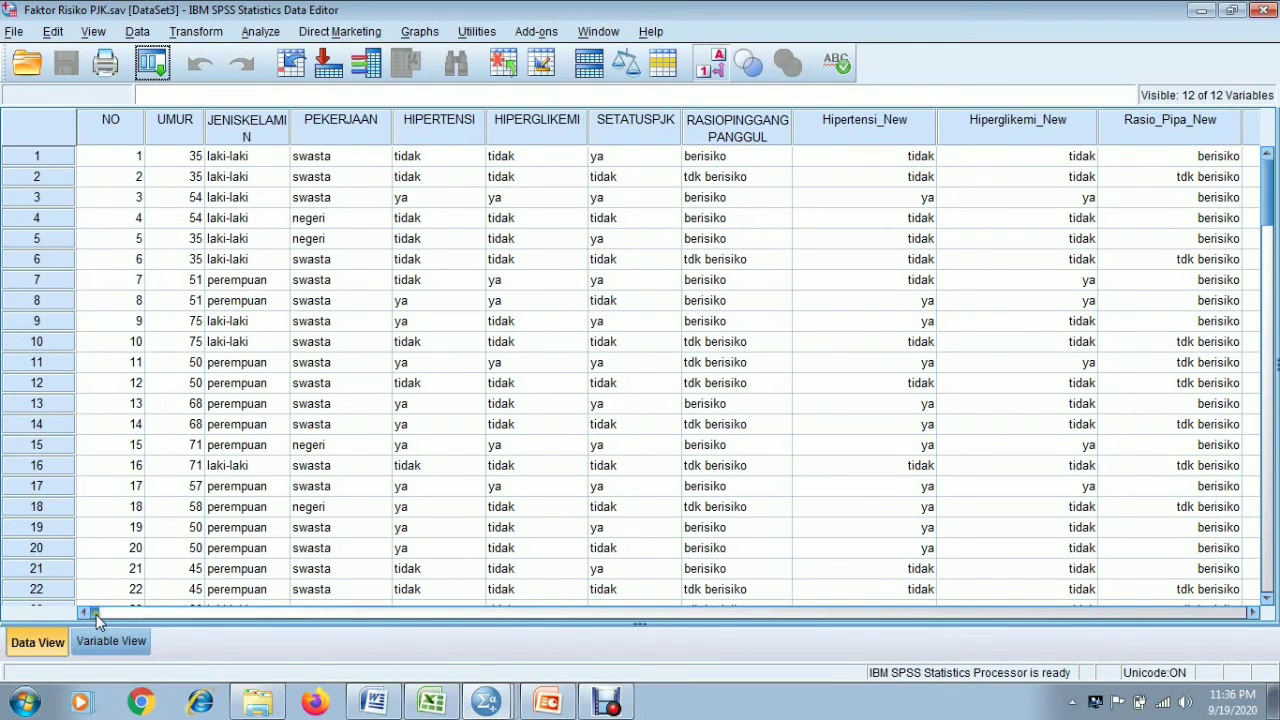
Compare the numeric codes with the value labels of Hipertensi_New, Hiperglikemi_New, Rasio_Pipa_New and Status_PJK_New in the data
{"action": "left_click_drag", "start_coordinate": [100, 612], "coordinate": [207, 620]}
{"action": "left_click_drag", "start_coordinate": [362, 634], "coordinate": [660, 612]}
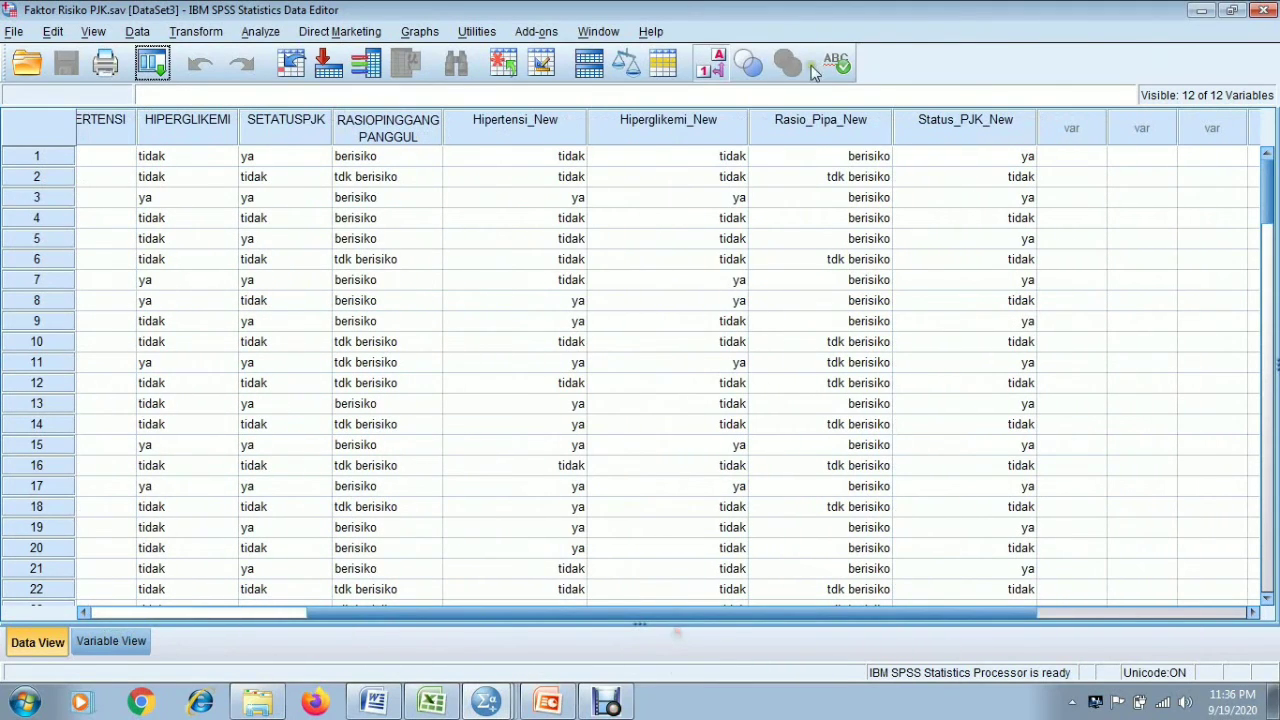
{"action": "left_click", "coordinate": [714, 64]}
{"action": "left_click", "coordinate": [714, 64]}
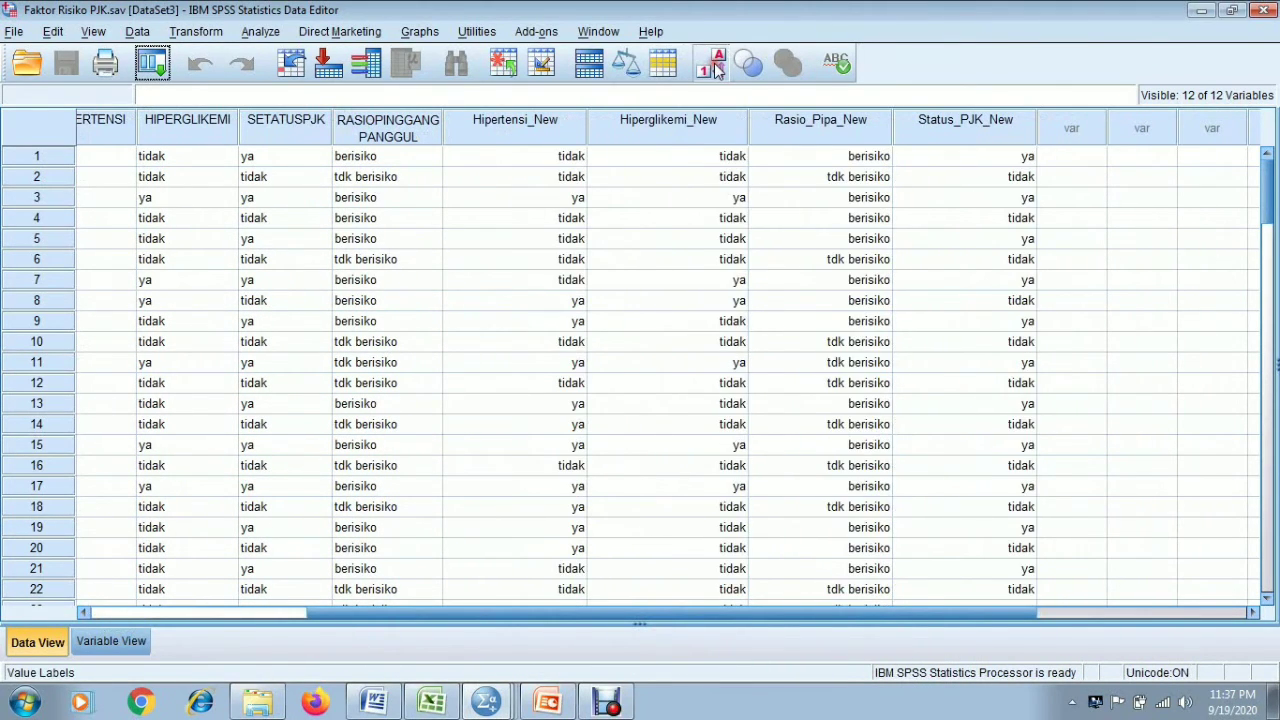
{"action": "left_click", "coordinate": [714, 64]}
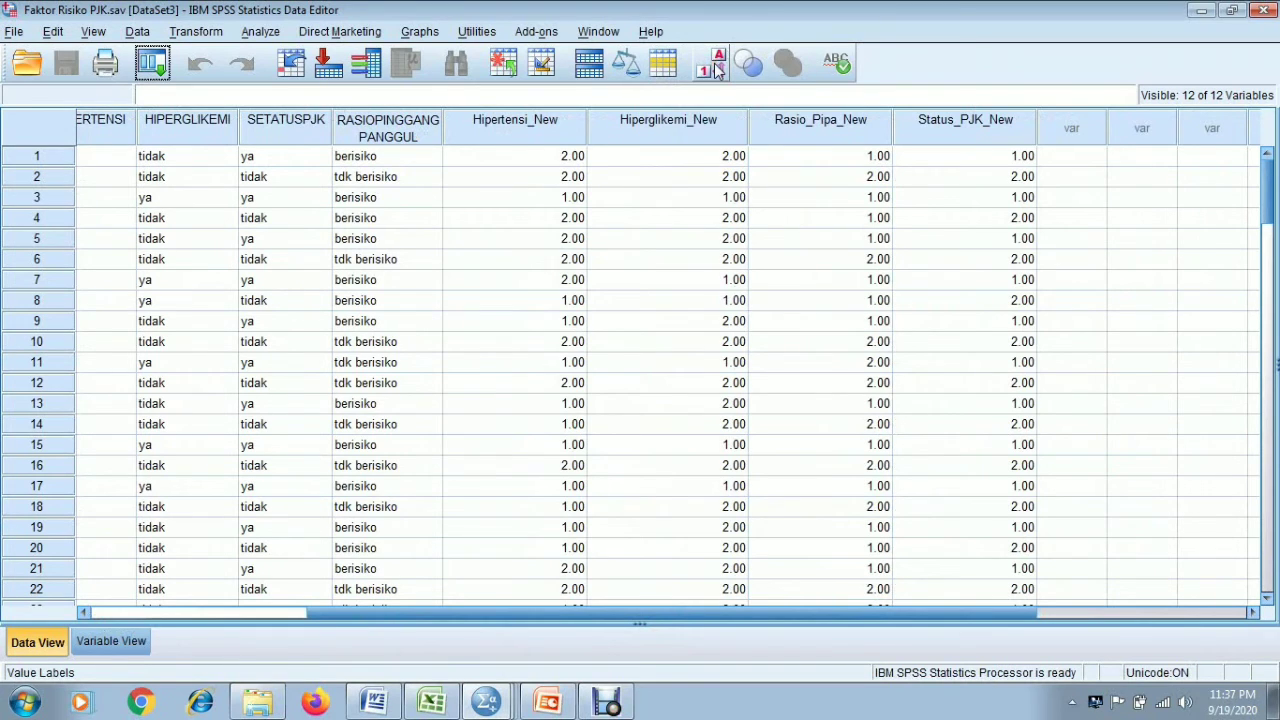
{"action": "left_click", "coordinate": [716, 66]}
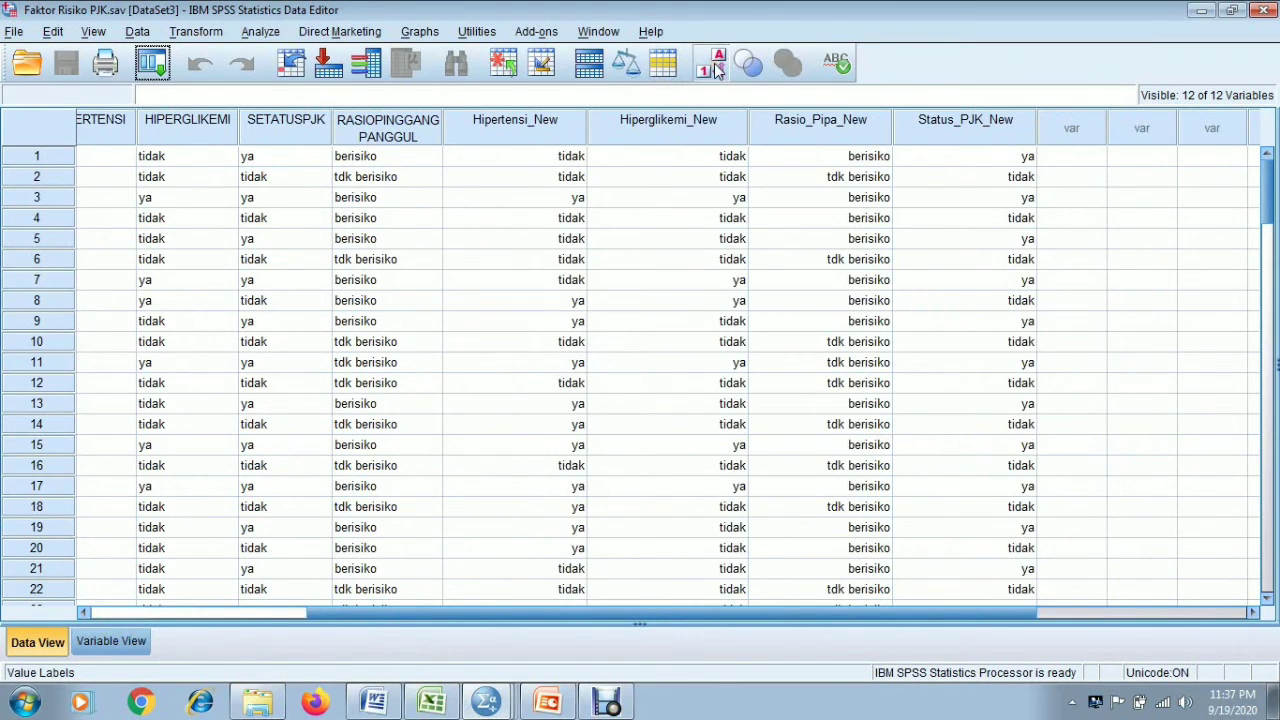
{"action": "left_click", "coordinate": [716, 66]}
{"action": "left_click", "coordinate": [716, 66]}
Set up a Crosstabs analysis with Hipertensi_New, Hiperglikemi_New and Rasio_Pipa_New as rows and Status_PJK_New as the column
{"action": "left_click", "coordinate": [262, 32]}
{"action": "mouse_move", "coordinate": [300, 78]}
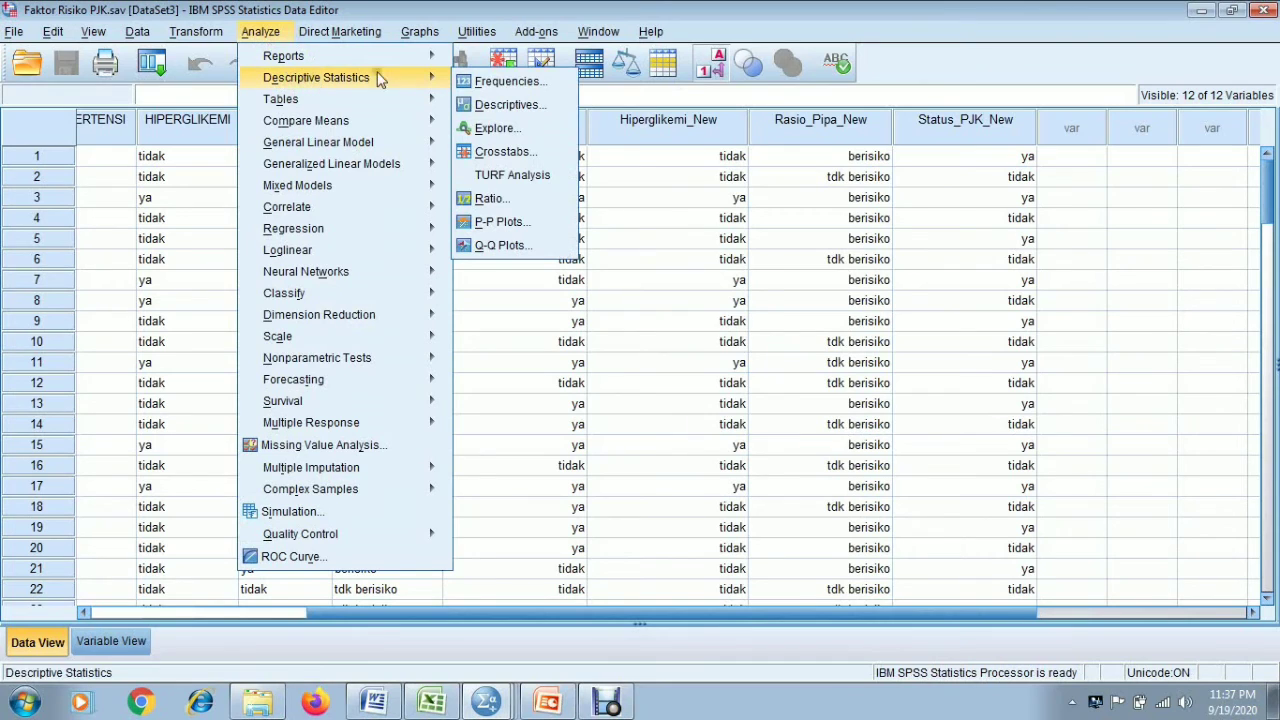
{"action": "left_click", "coordinate": [505, 152]}
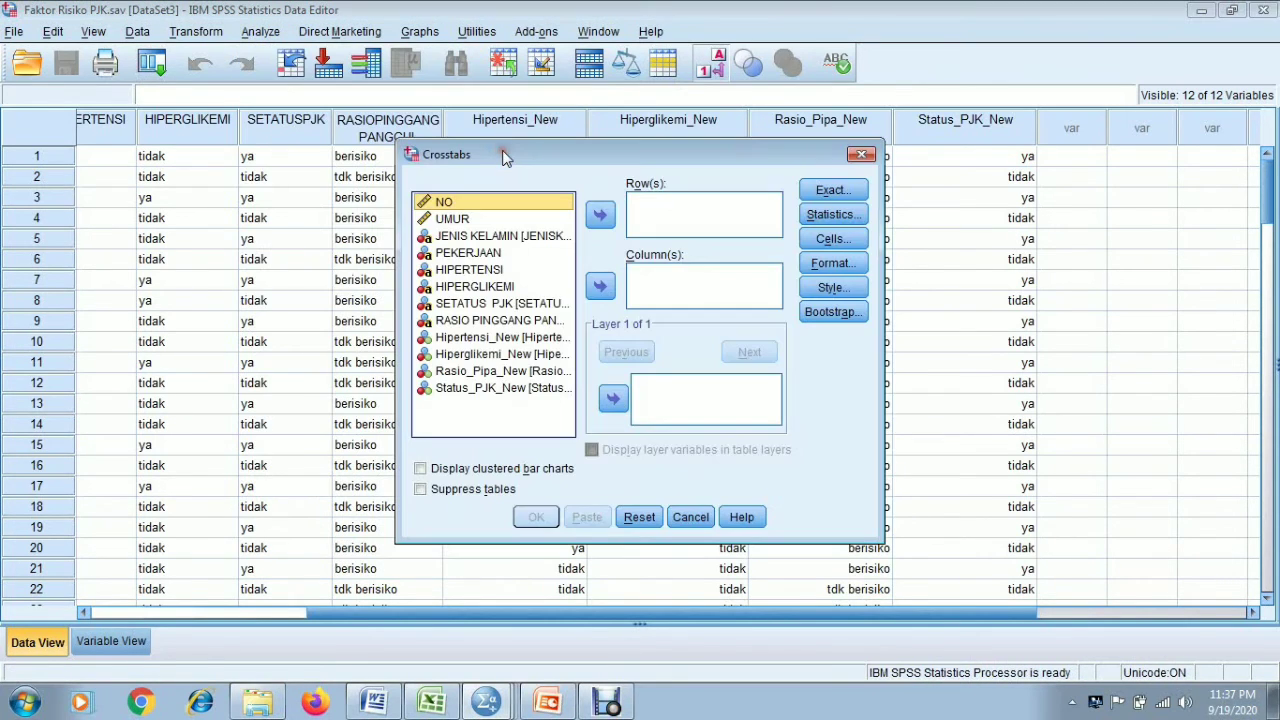
{"action": "left_click", "coordinate": [524, 338]}
{"action": "key", "text": "shift+Down"}
{"action": "key", "text": "shift+Down"}
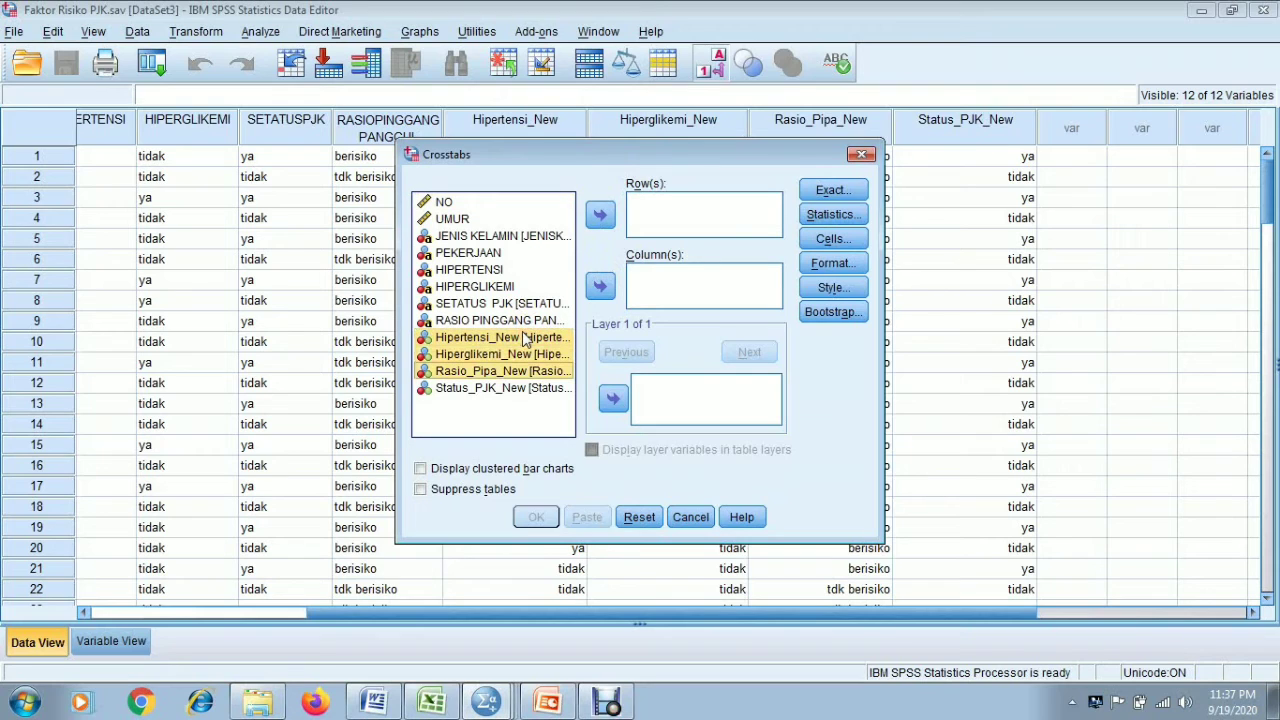
{"action": "left_click", "coordinate": [600, 215]}
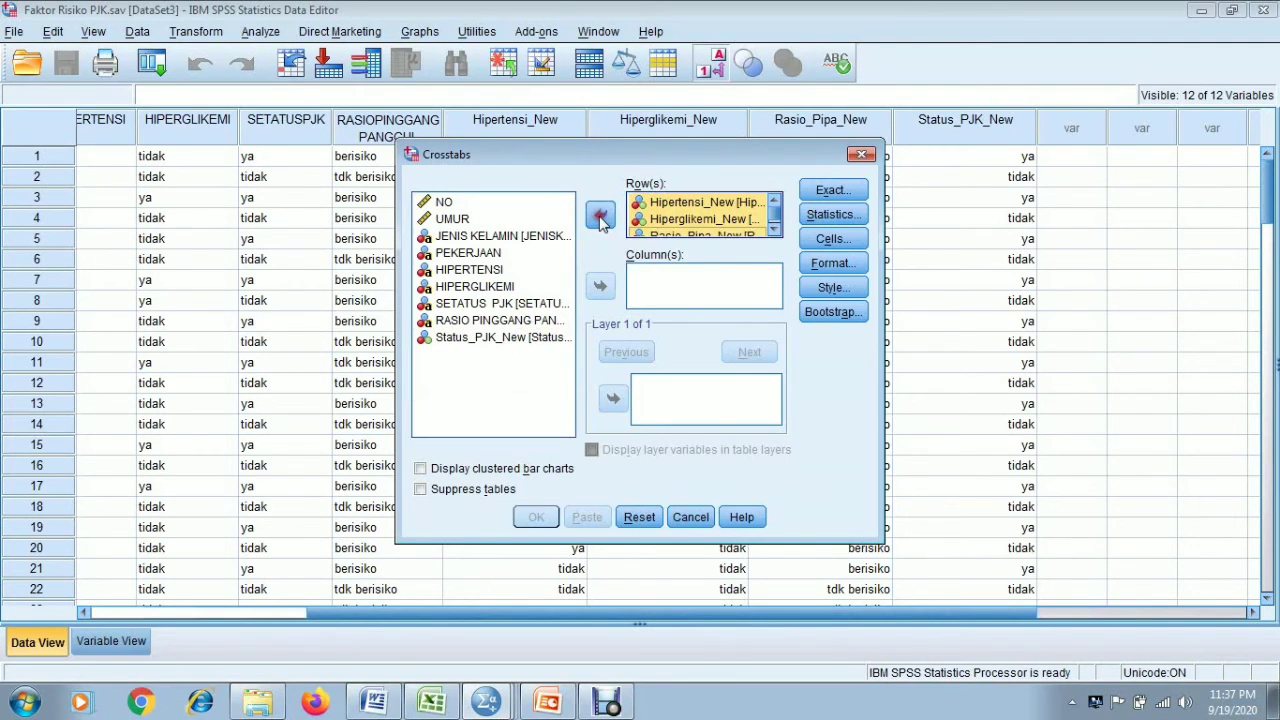
{"action": "left_click", "coordinate": [522, 340]}
{"action": "left_click", "coordinate": [600, 287]}
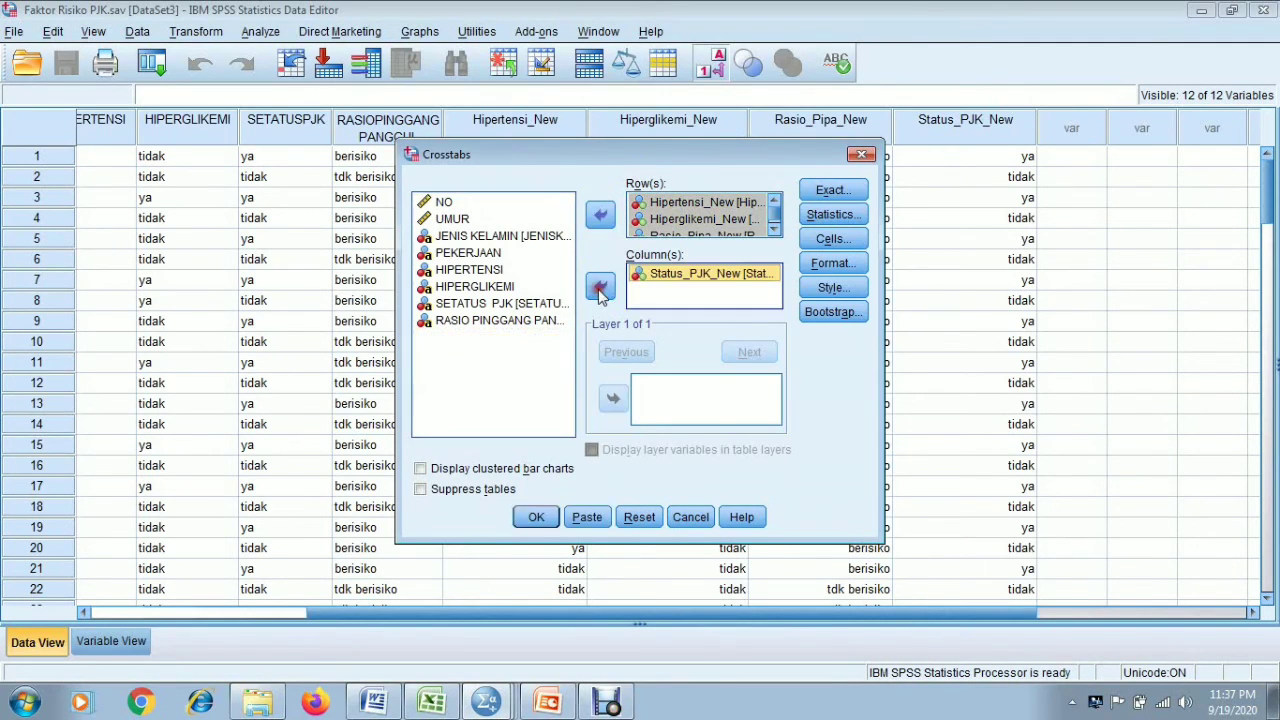
Include the Chi-square and Risk statistics in the crosstabs analysis
{"action": "left_click", "coordinate": [833, 214]}
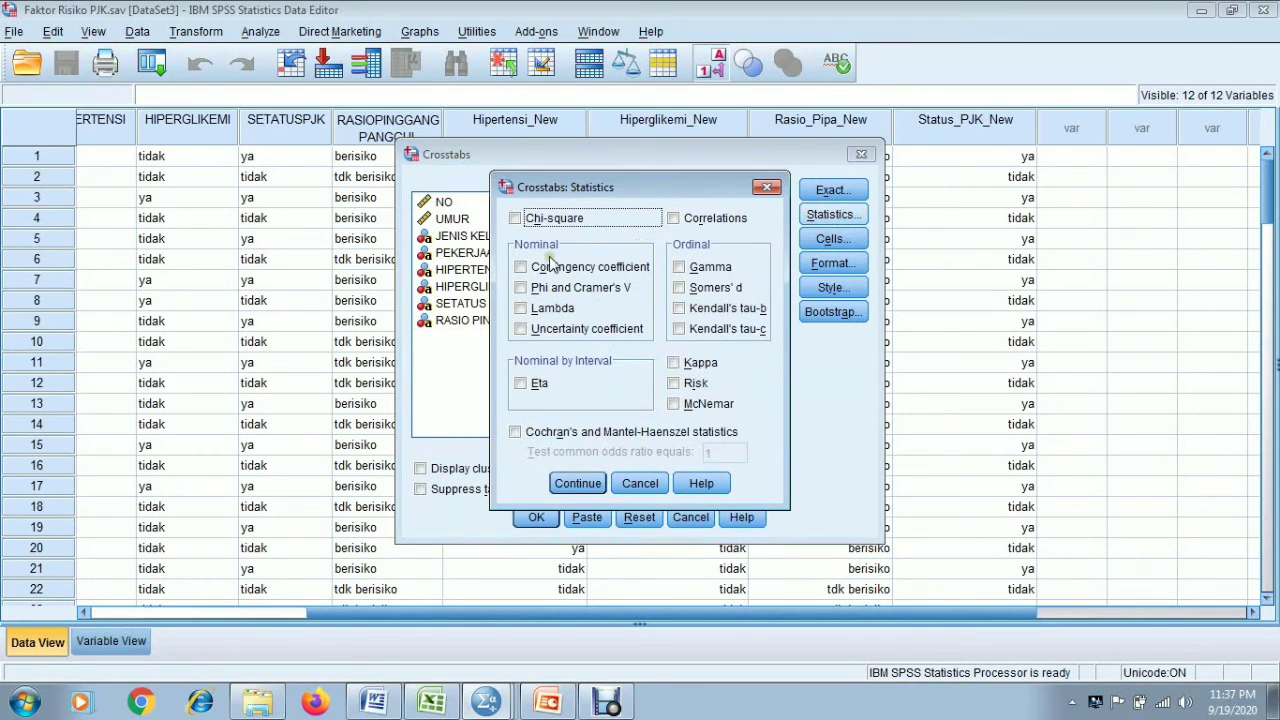
{"action": "left_click", "coordinate": [548, 222]}
{"action": "left_click", "coordinate": [688, 384]}
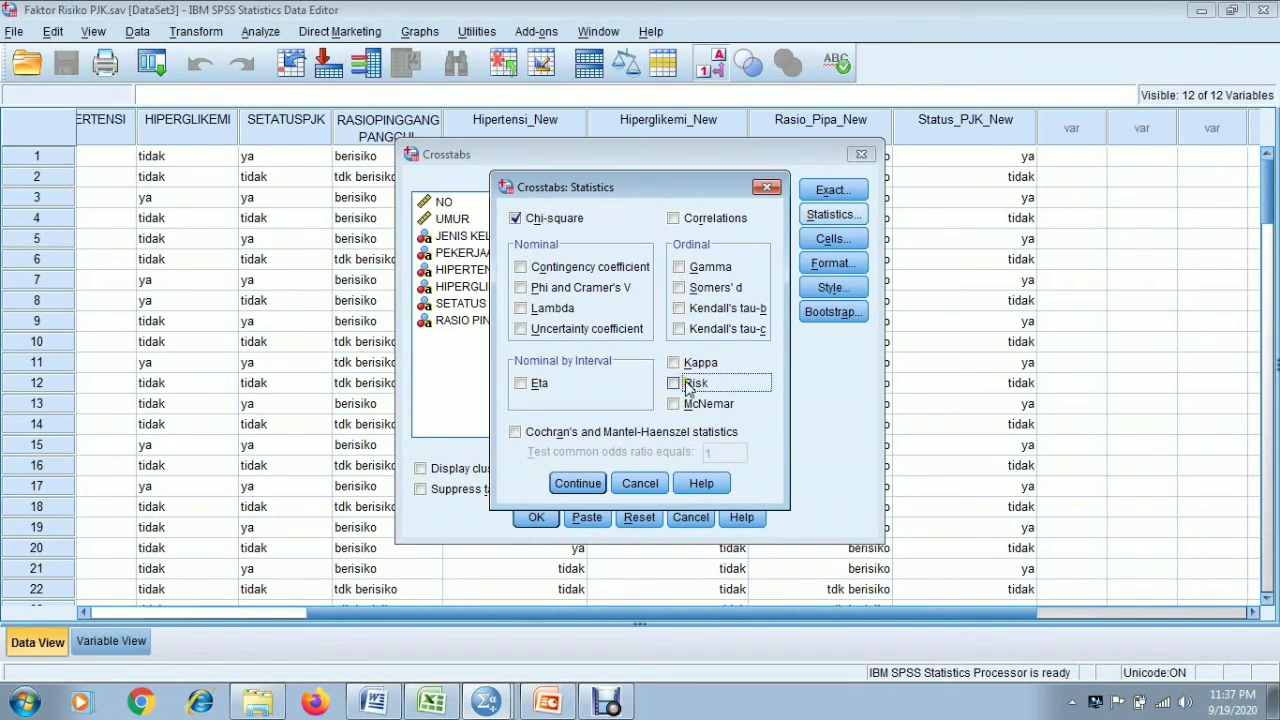
{"action": "left_click", "coordinate": [592, 484]}
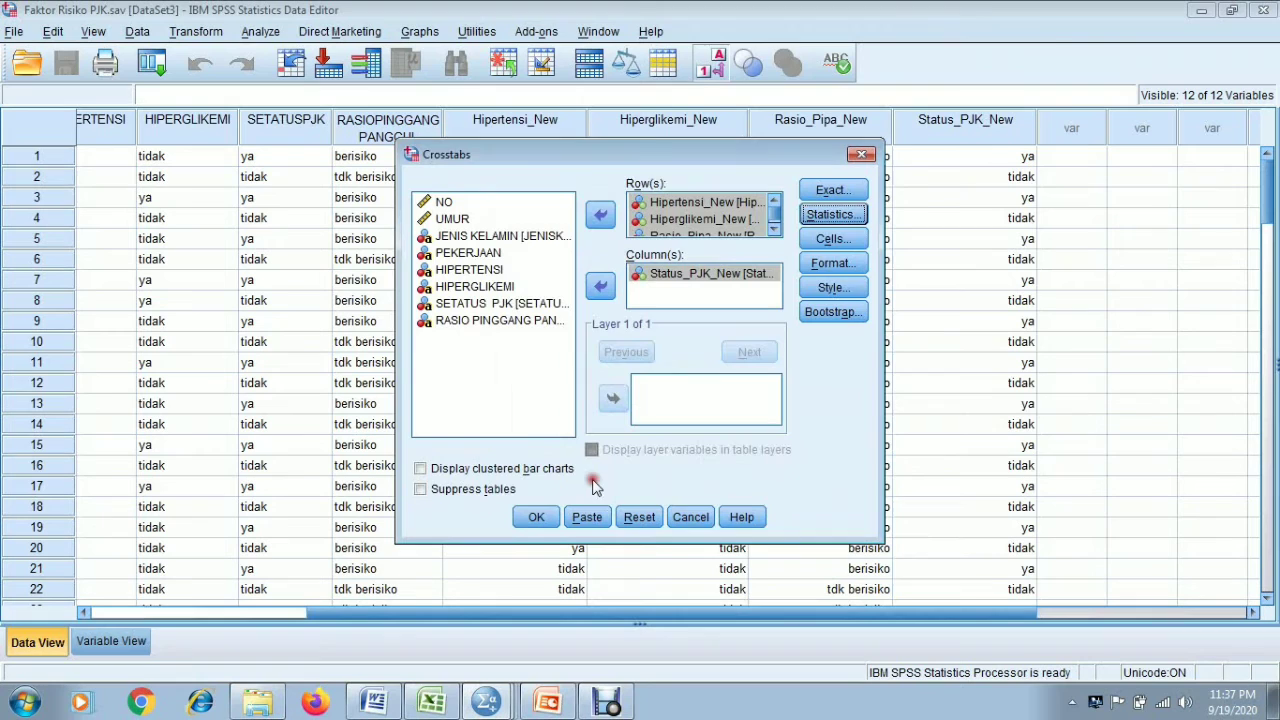
Add expected counts plus column and total percentages to the crosstab cells, and run the analysis
{"action": "left_click", "coordinate": [828, 246]}
{"action": "left_click", "coordinate": [508, 238]}
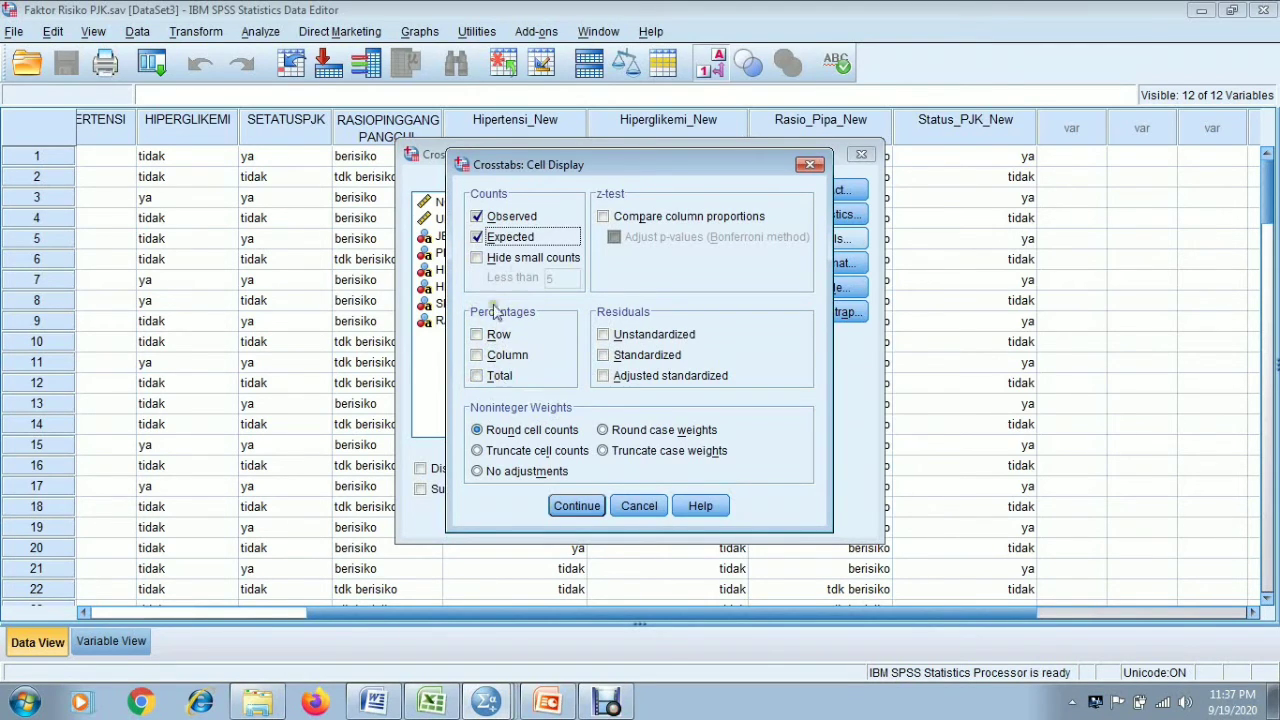
{"action": "left_click", "coordinate": [493, 360]}
{"action": "left_click", "coordinate": [494, 374]}
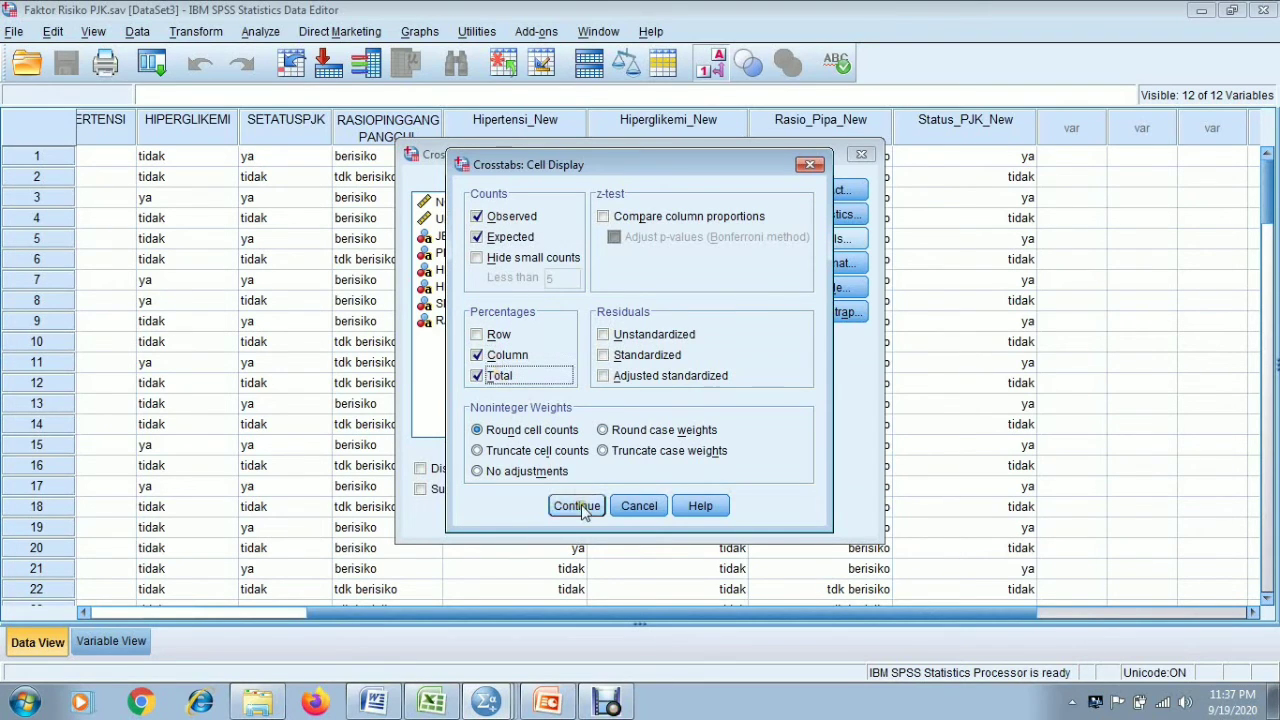
{"action": "left_click", "coordinate": [578, 507]}
{"action": "left_click", "coordinate": [536, 517]}
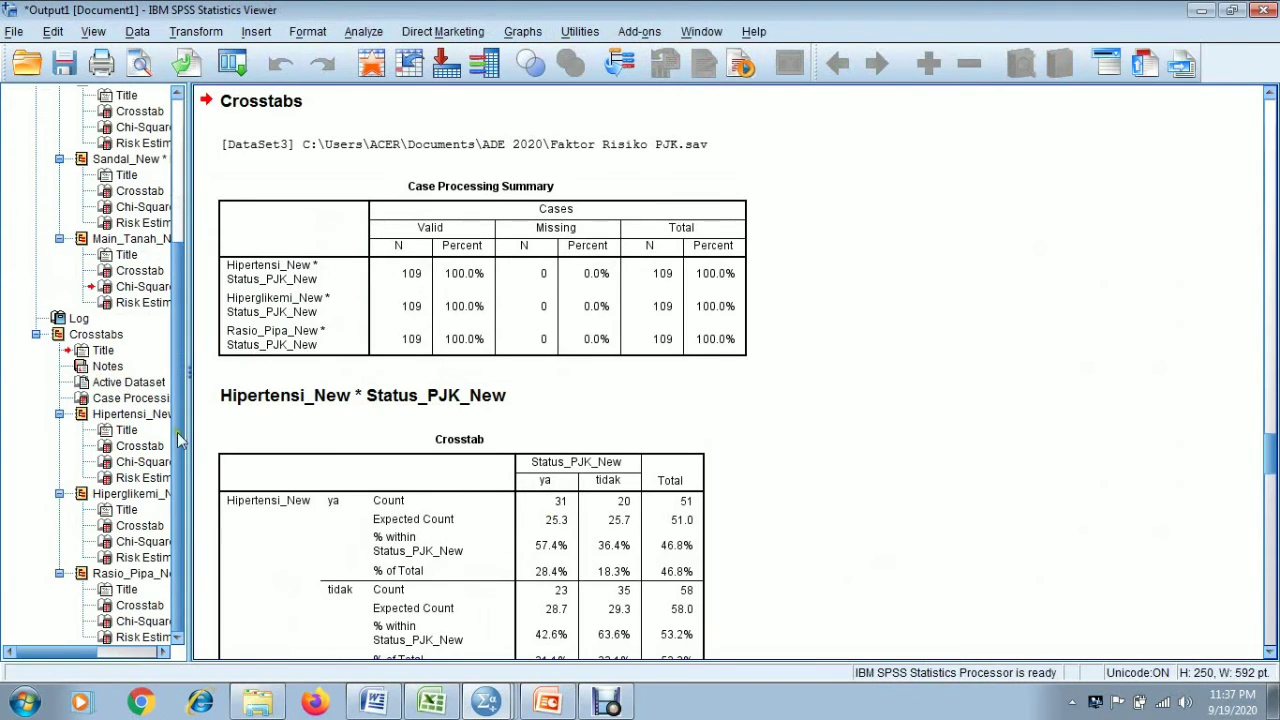
Look through the output sections for Hipertensi_New, Hiperglikemi_New and Rasio_Pipa_New against Status_PJK_New
{"action": "left_click", "coordinate": [128, 415]}
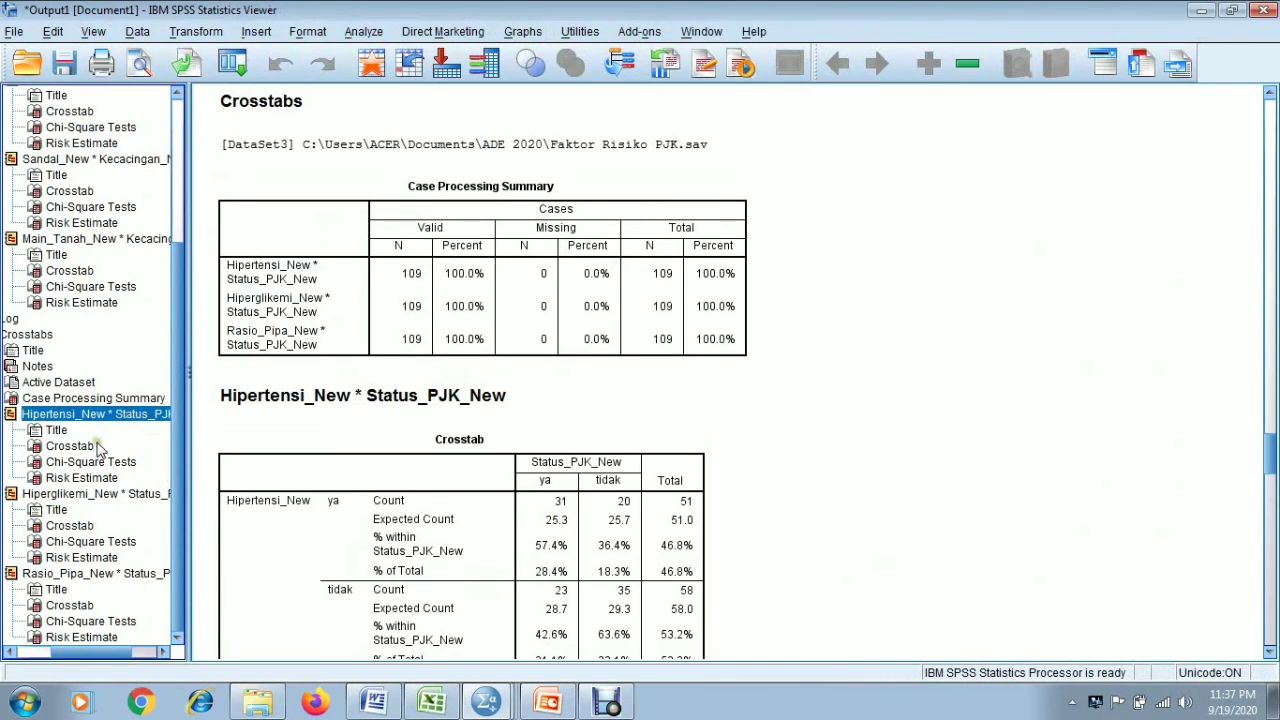
{"action": "left_click", "coordinate": [101, 494]}
{"action": "left_click", "coordinate": [98, 574]}
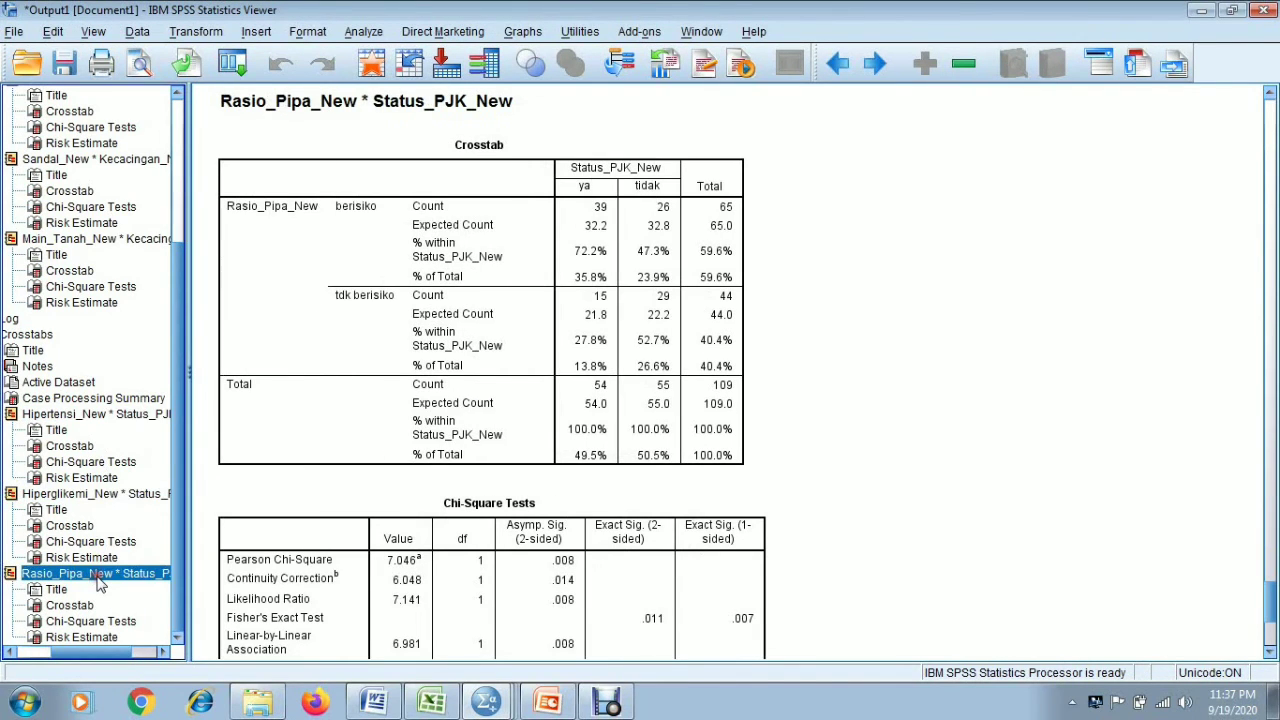
Examine the Hipertensi_New crosstab and its Chi-Square Tests table, including the expected-count footnote and the significance values
{"action": "left_click", "coordinate": [90, 462]}
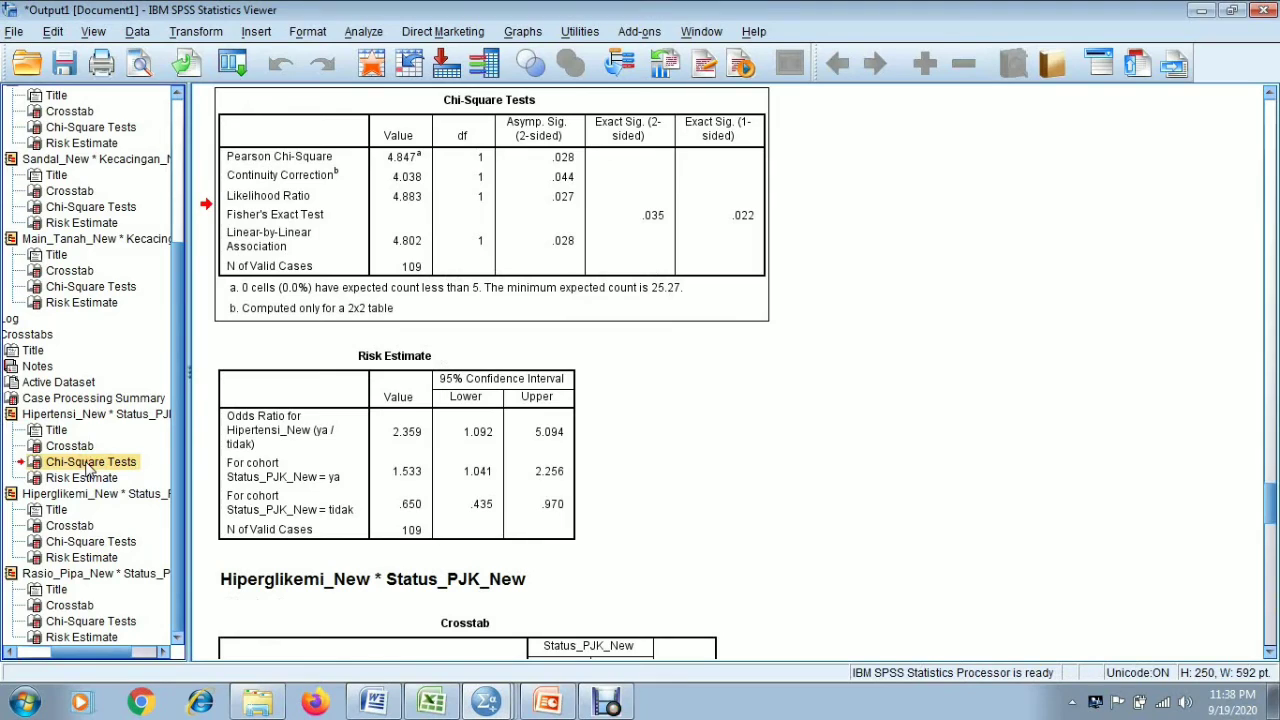
{"action": "left_click", "coordinate": [416, 246]}
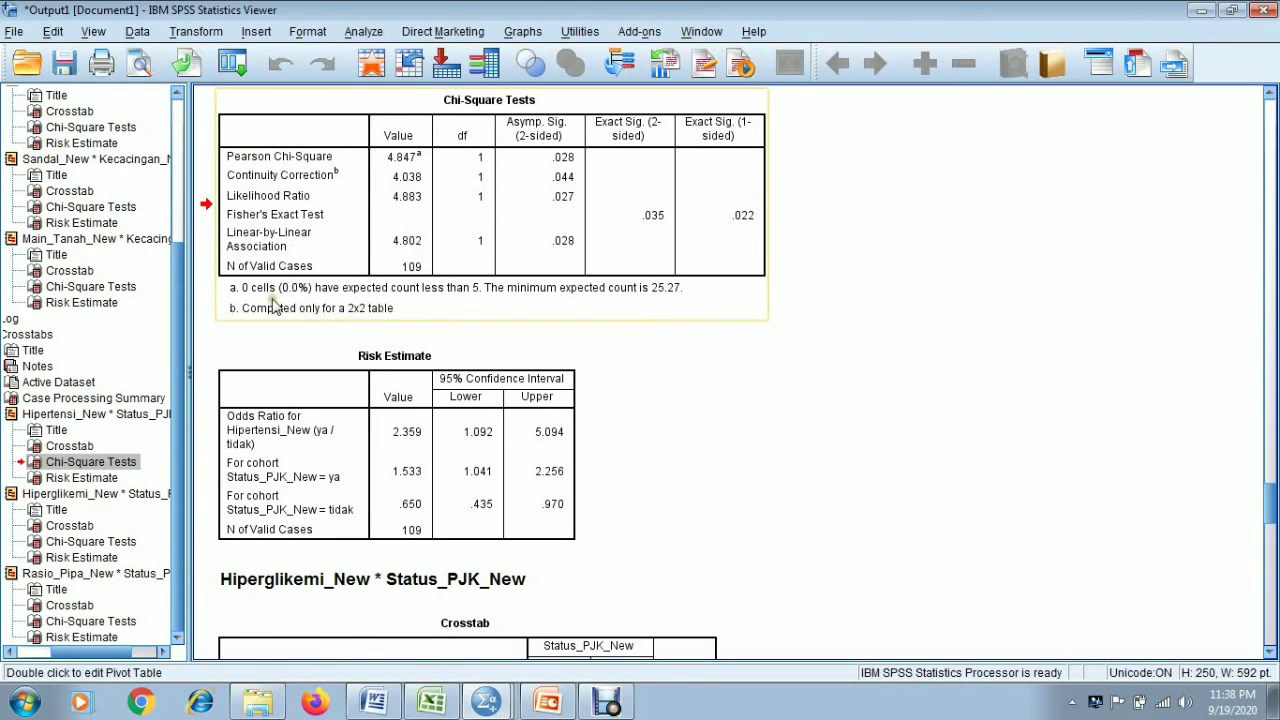
{"action": "left_click", "coordinate": [98, 414]}
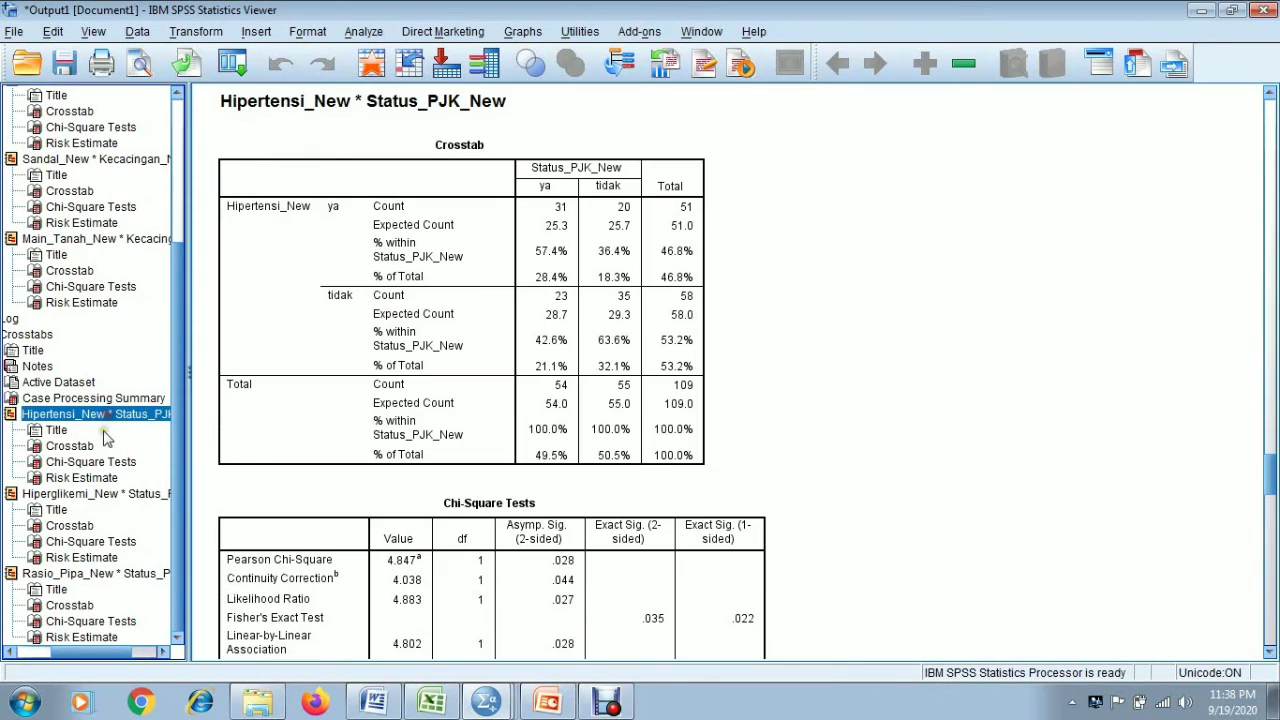
{"action": "left_click", "coordinate": [98, 462]}
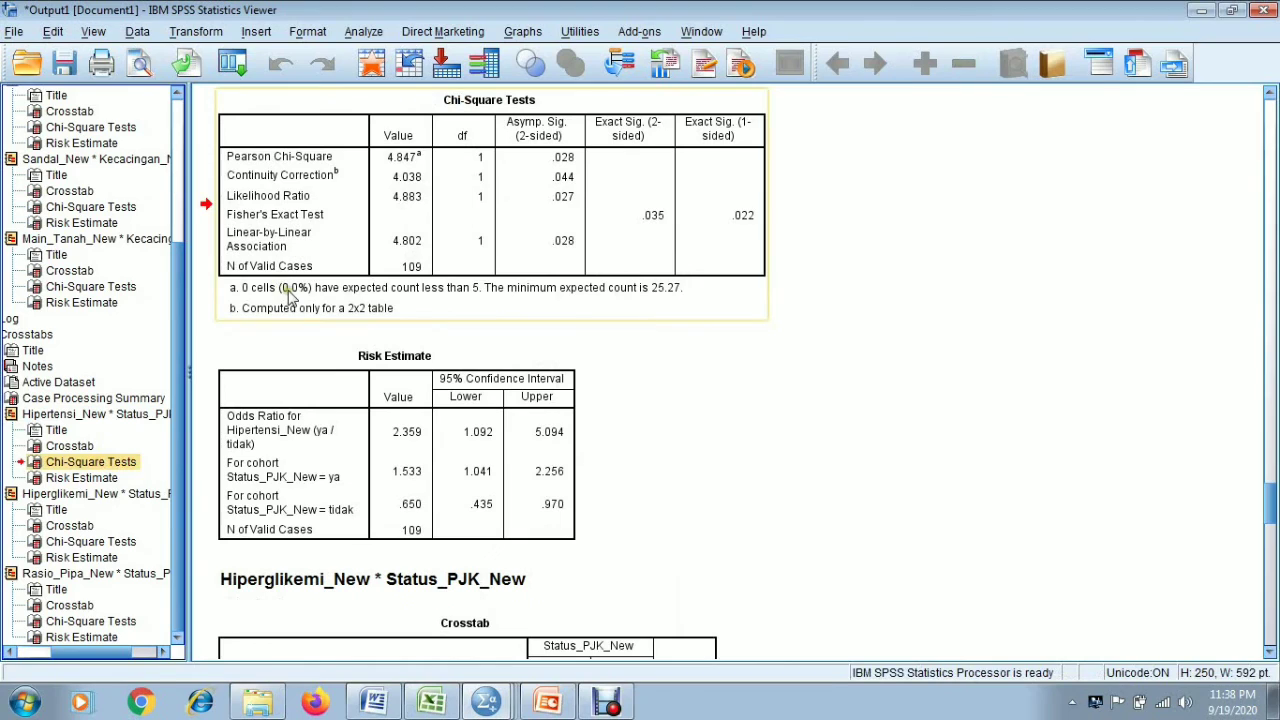
{"action": "left_click", "coordinate": [287, 292]}
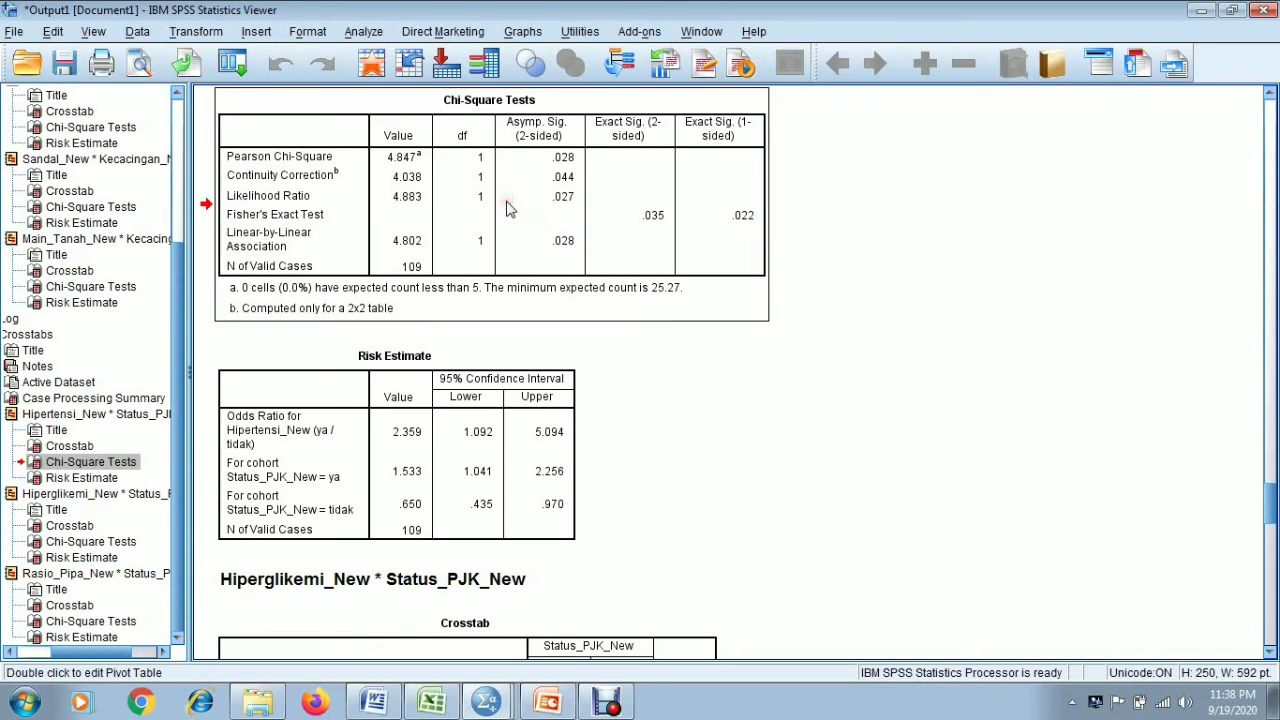
Examine the Hipertensi_New odds ratio and its 95% confidence limits, and compare them with the chi-square significance
{"action": "left_click", "coordinate": [408, 390]}
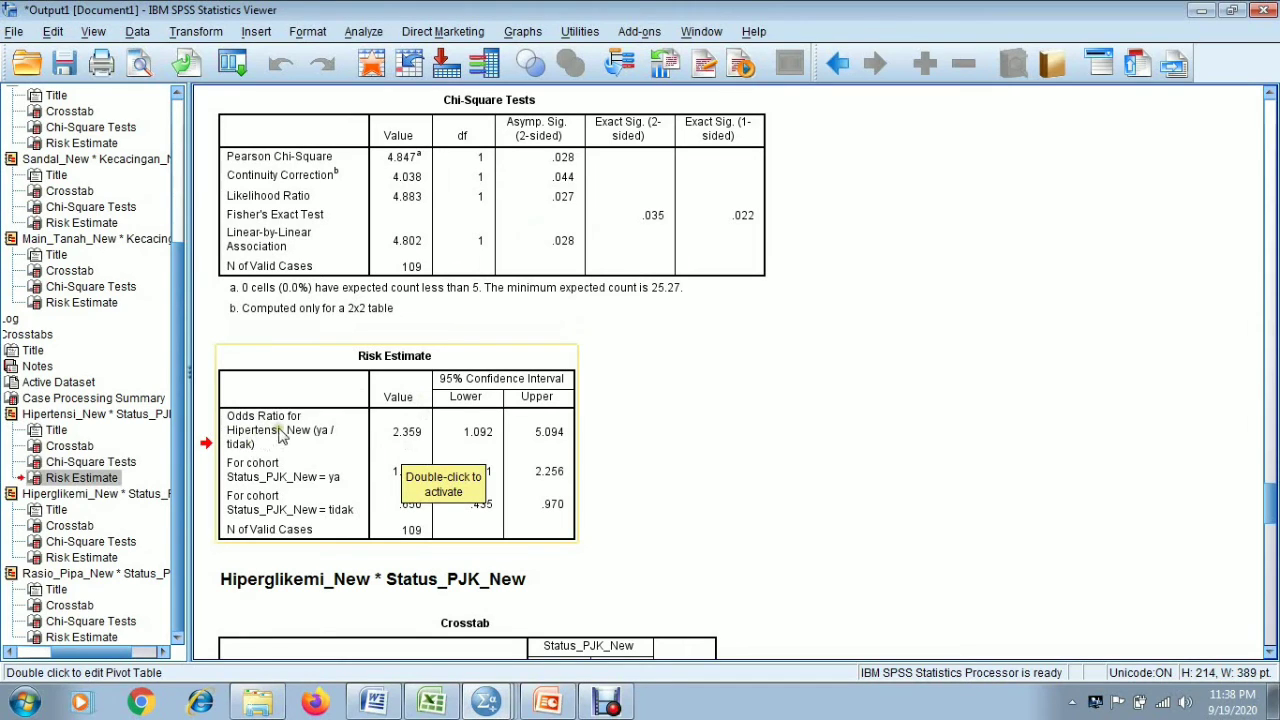
{"action": "left_click", "coordinate": [404, 432]}
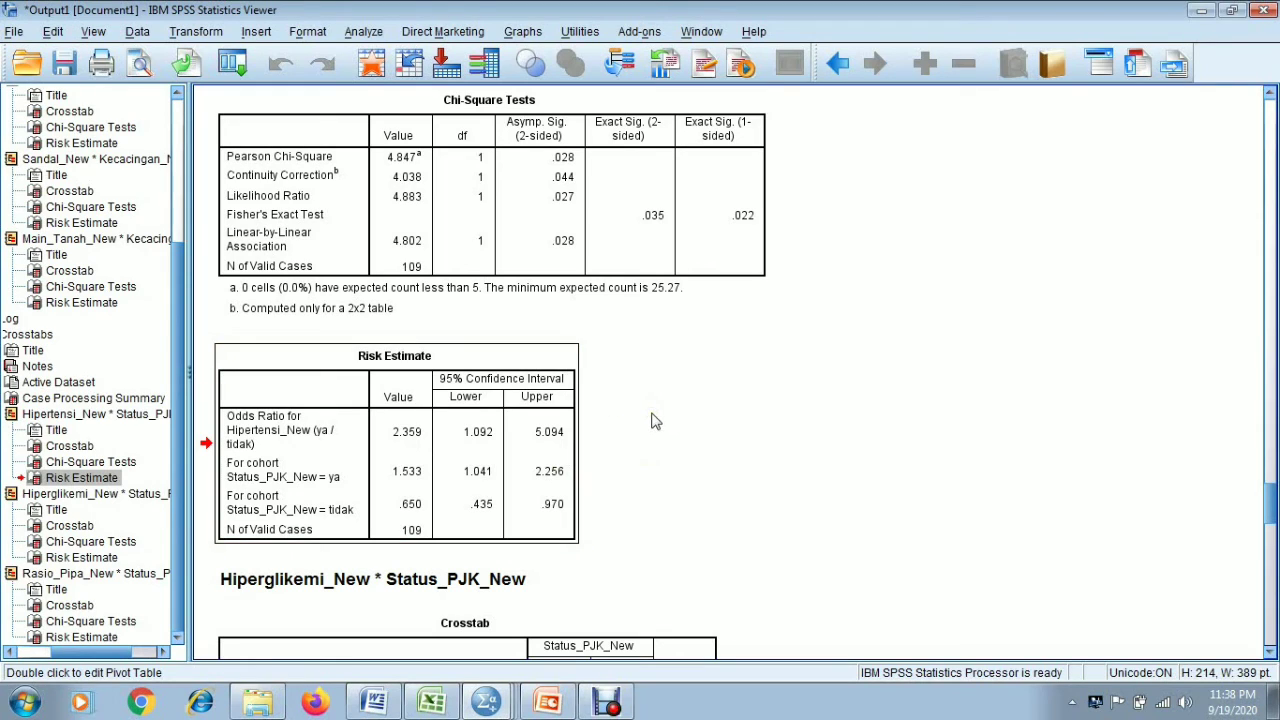
{"action": "left_click", "coordinate": [479, 225]}
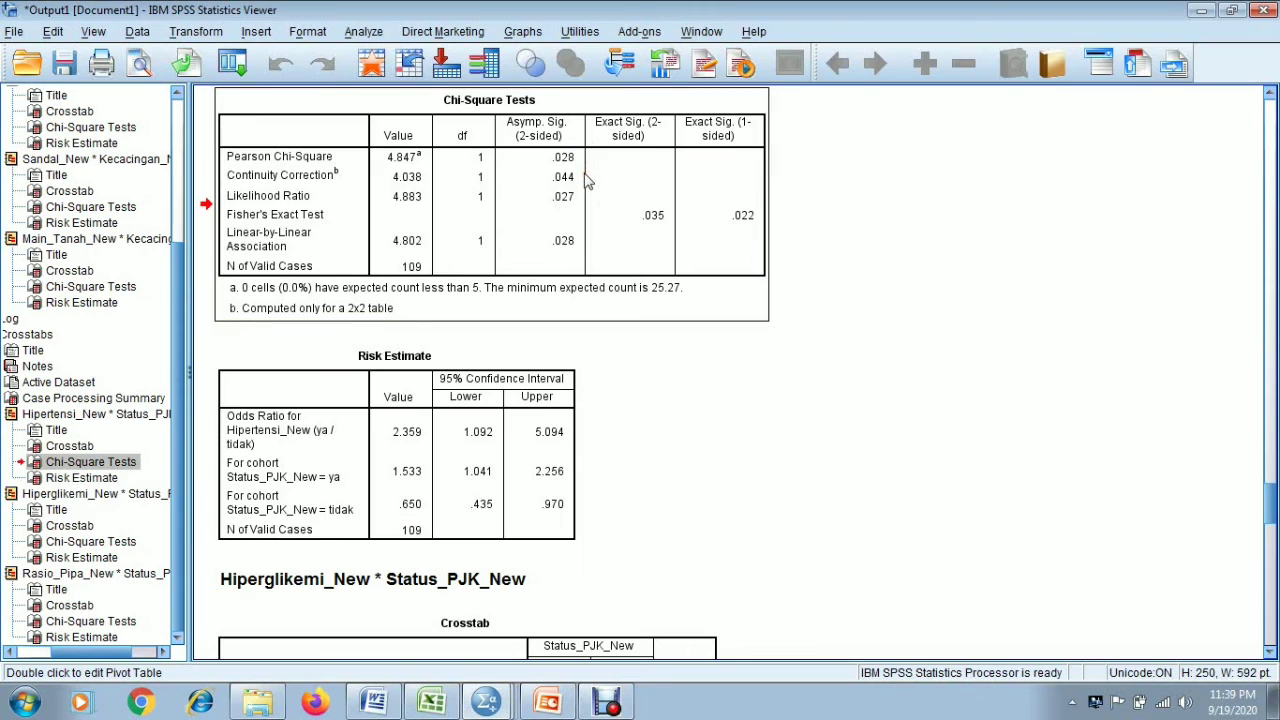
{"action": "left_click", "coordinate": [376, 466]}
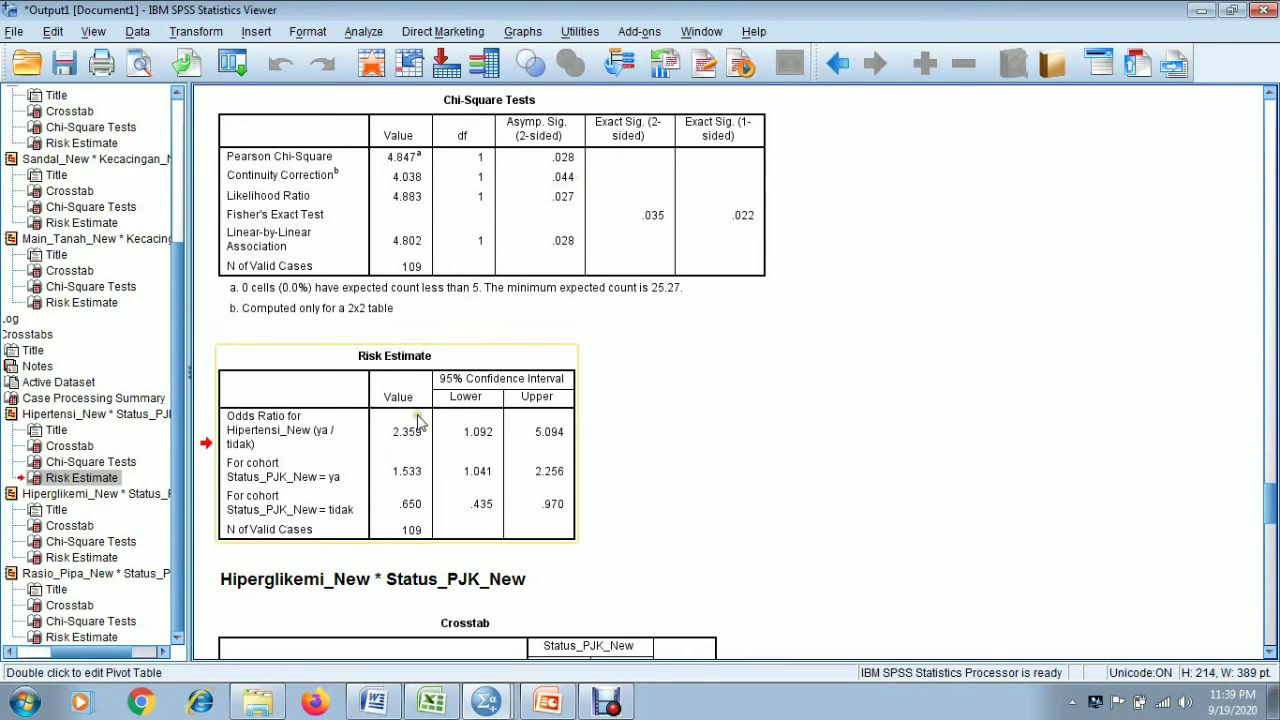
{"action": "left_click", "coordinate": [466, 452]}
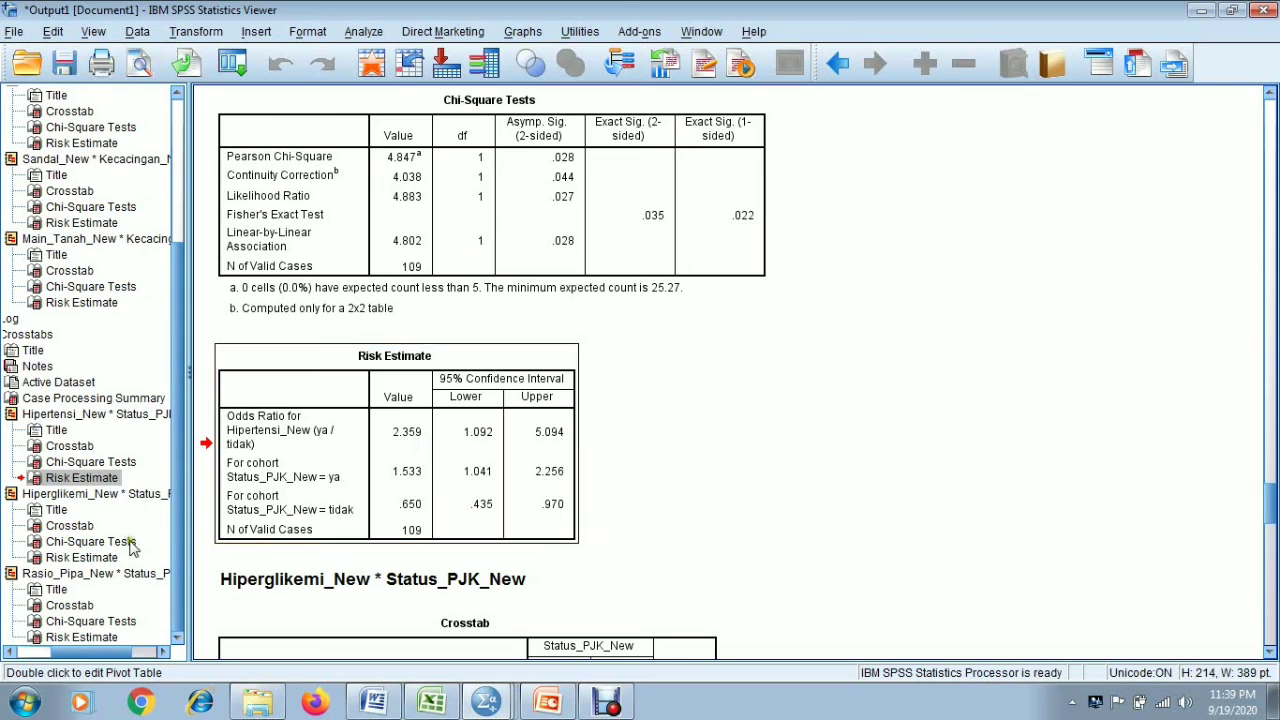
Review the Hiperglikemi_New chi-square significance together with the odds ratio and confidence limits in its Risk Estimate table
{"action": "left_click", "coordinate": [60, 543]}
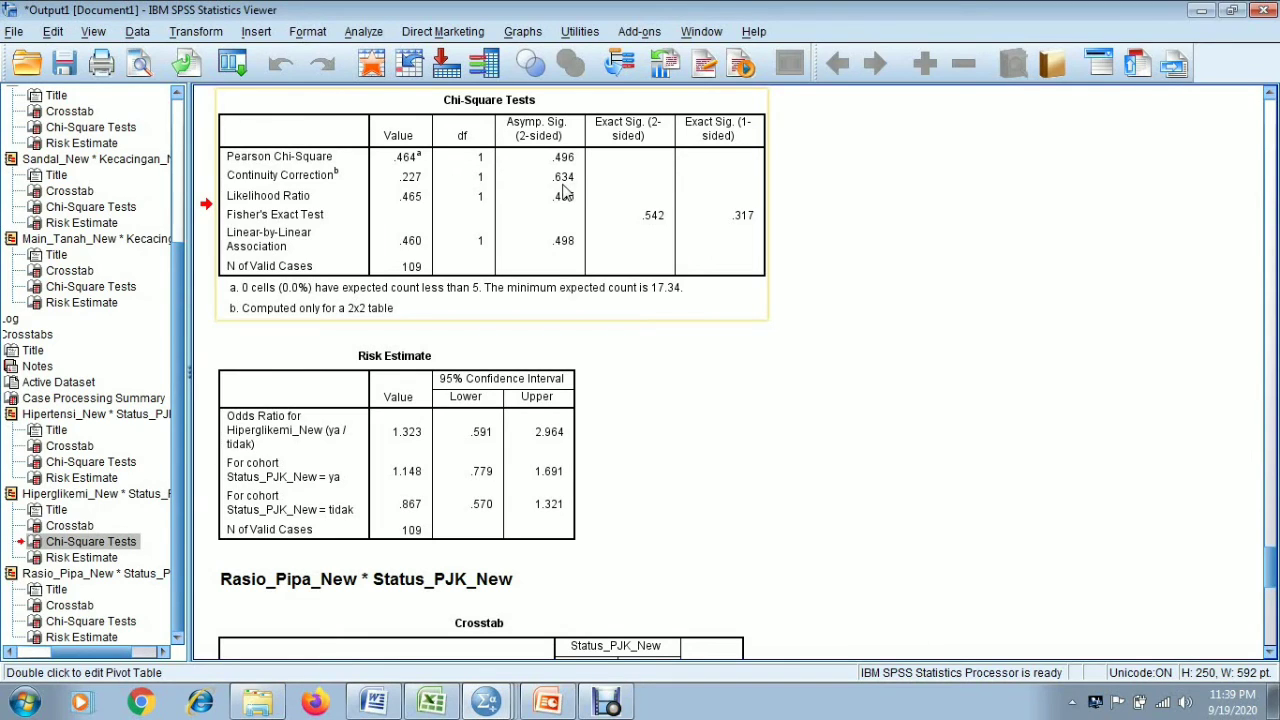
{"action": "left_click", "coordinate": [403, 468]}
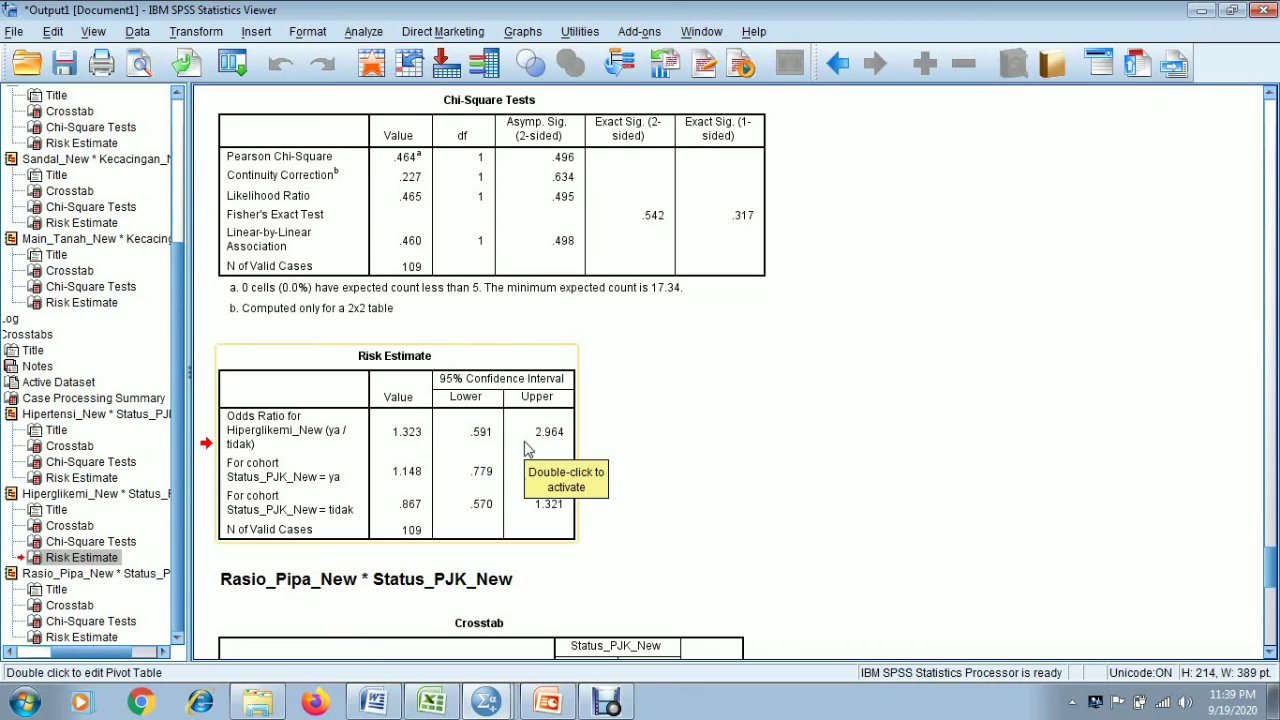
Compare the Hiperglikemi_New continuity correction significance with the lower and upper confidence limits of its odds ratio
{"action": "left_click", "coordinate": [548, 202]}
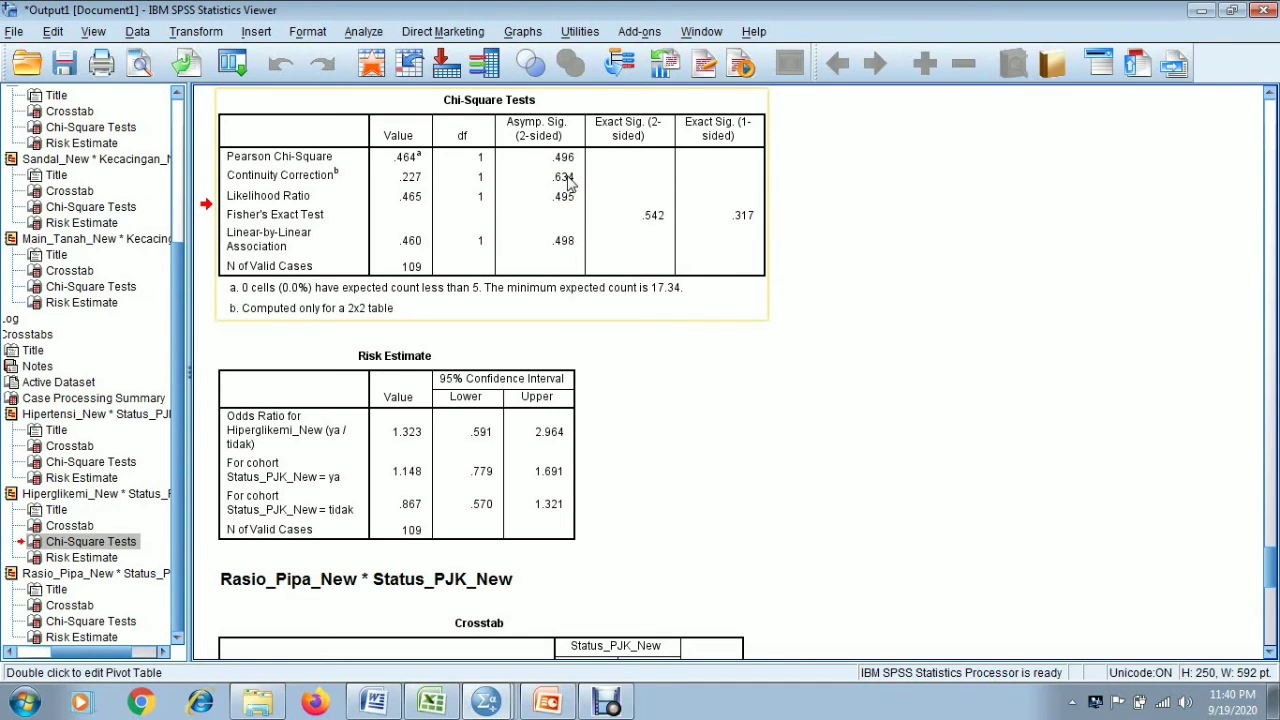
{"action": "left_click", "coordinate": [415, 404]}
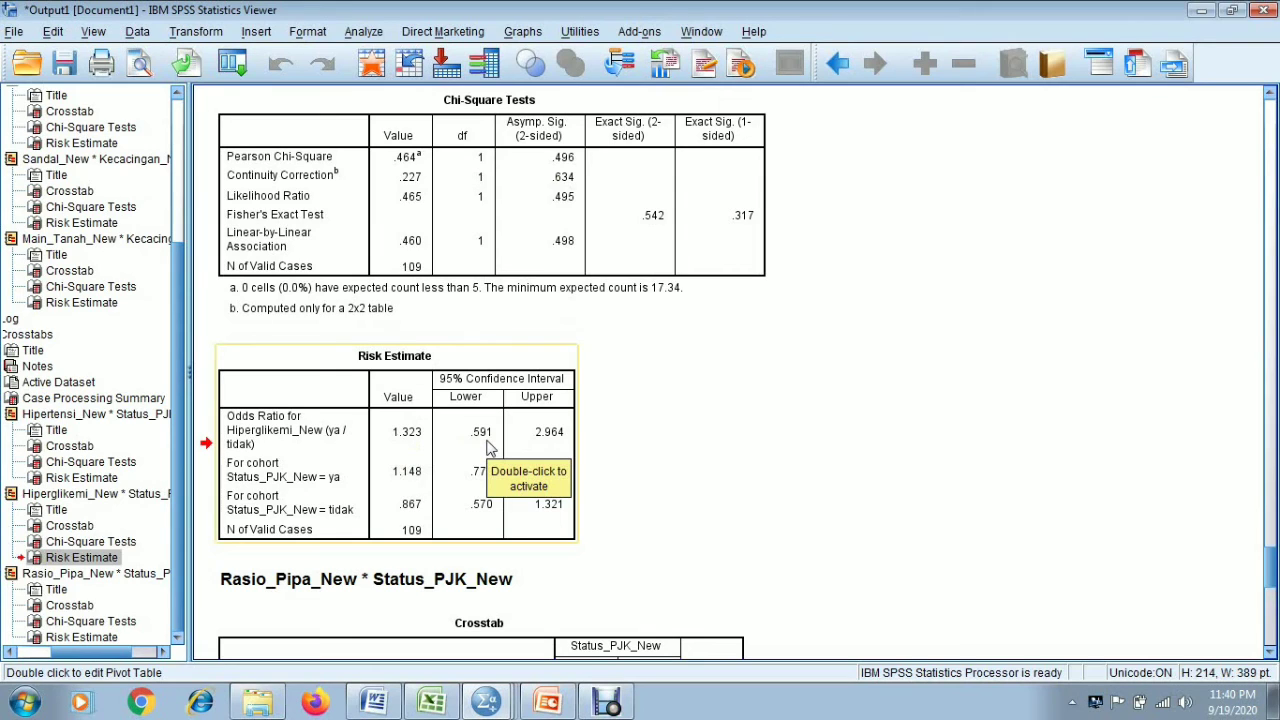
Examine the Rasio_Pipa_New chi-square significance values together with the odds ratio and 95% confidence limits in its Risk Estimate table
{"action": "left_click", "coordinate": [80, 624]}
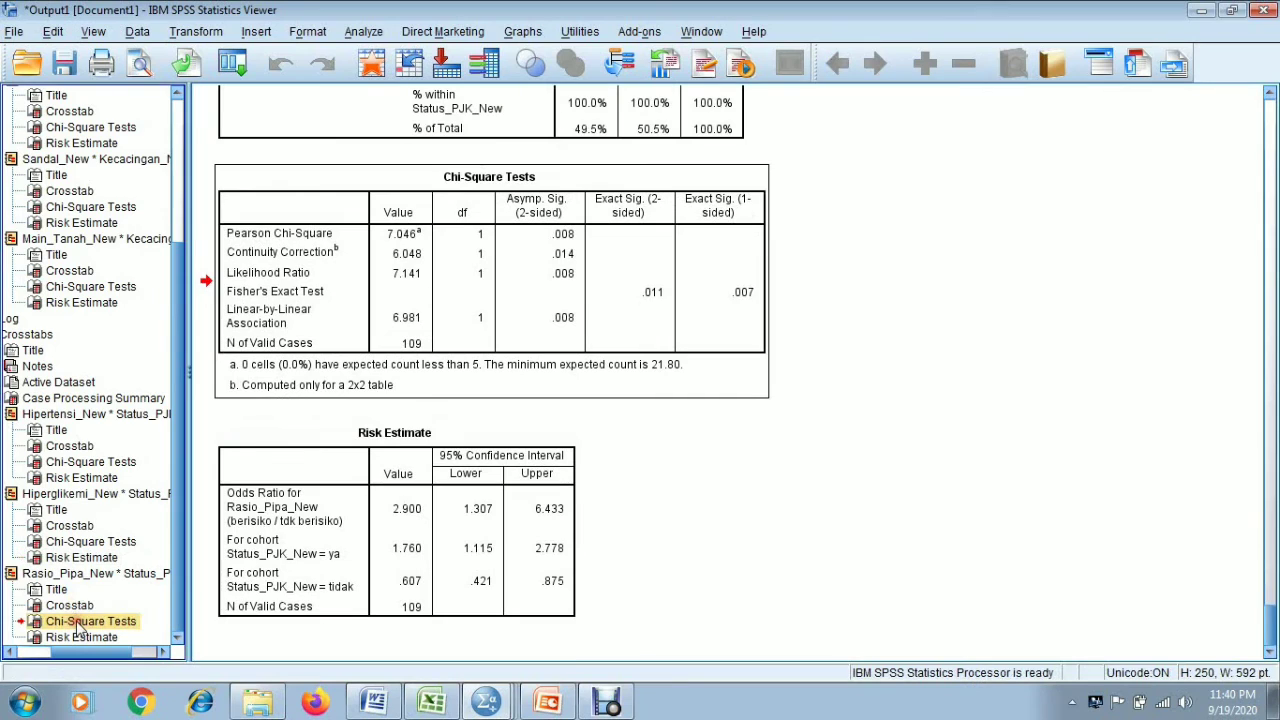
{"action": "left_click", "coordinate": [380, 336]}
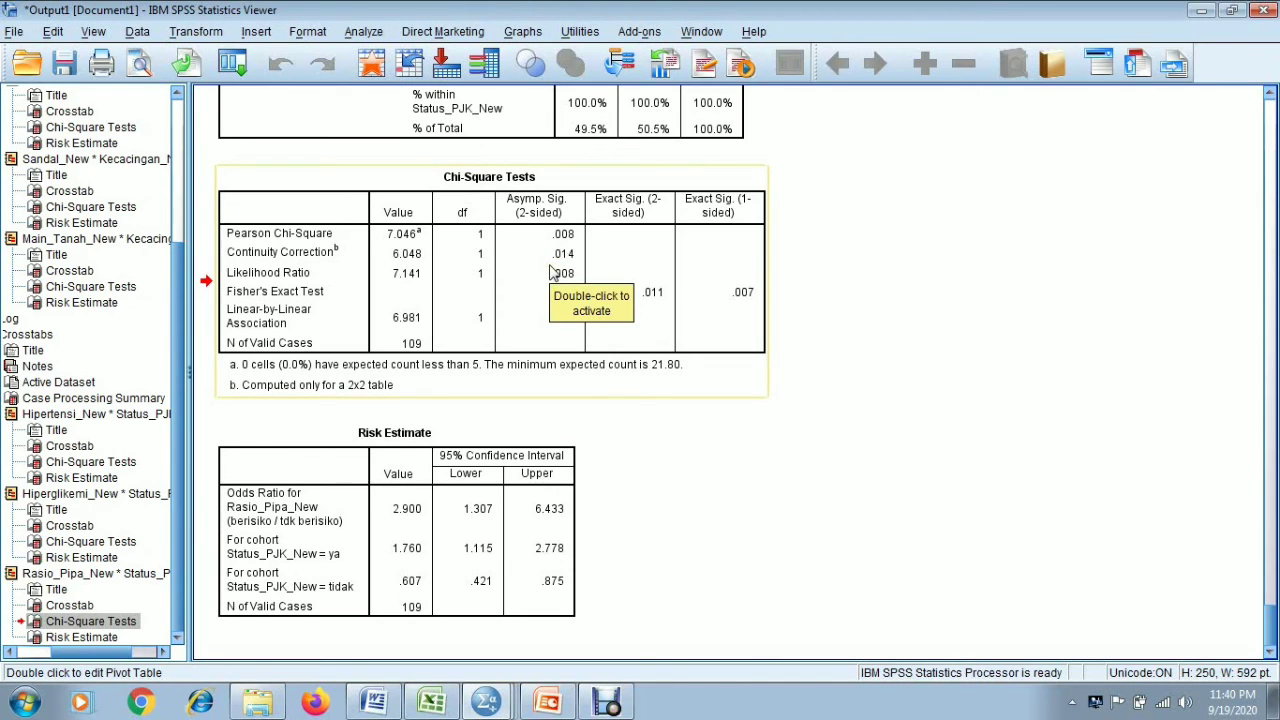
{"action": "left_click", "coordinate": [480, 432]}
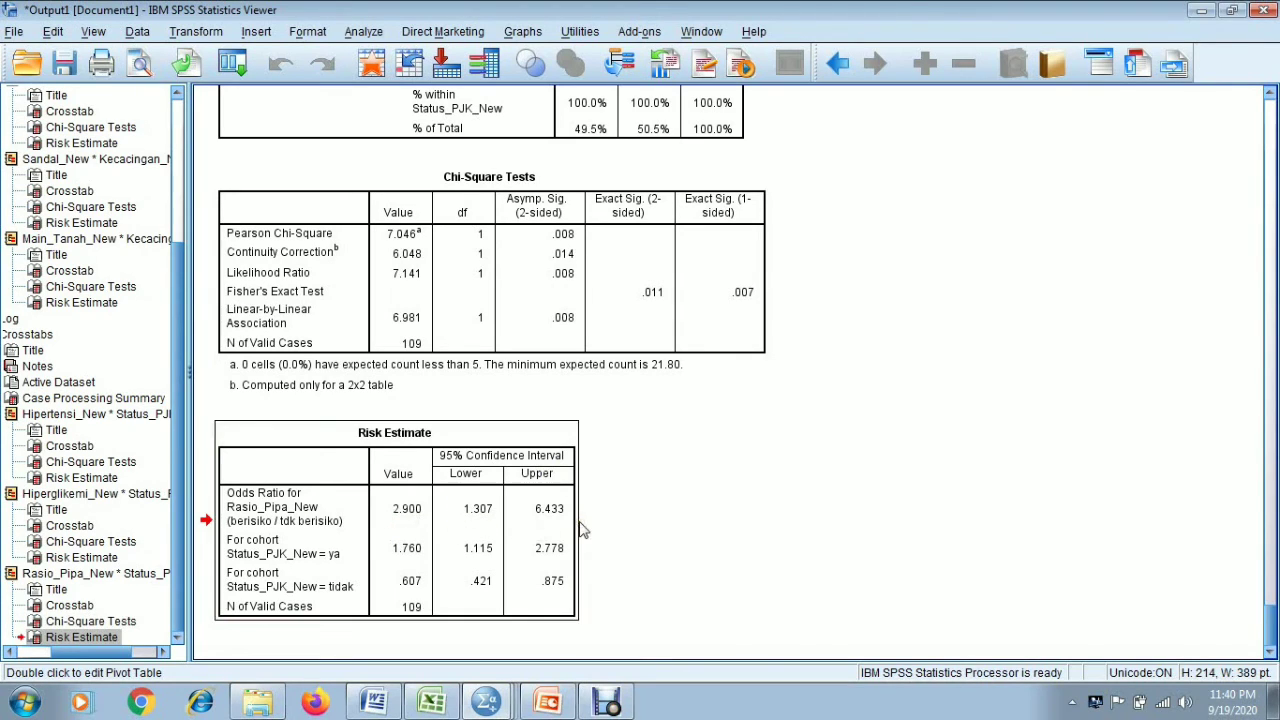
{"action": "left_click", "coordinate": [568, 317]}
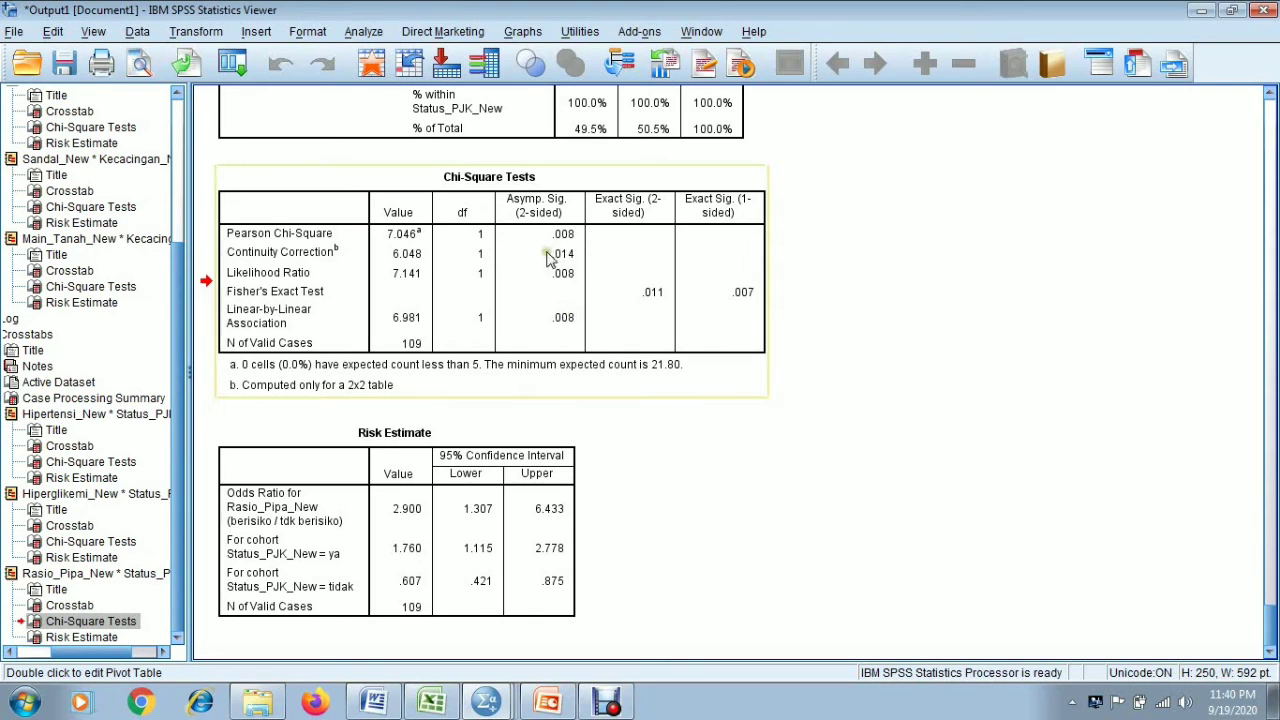
{"action": "left_click", "coordinate": [378, 550]}
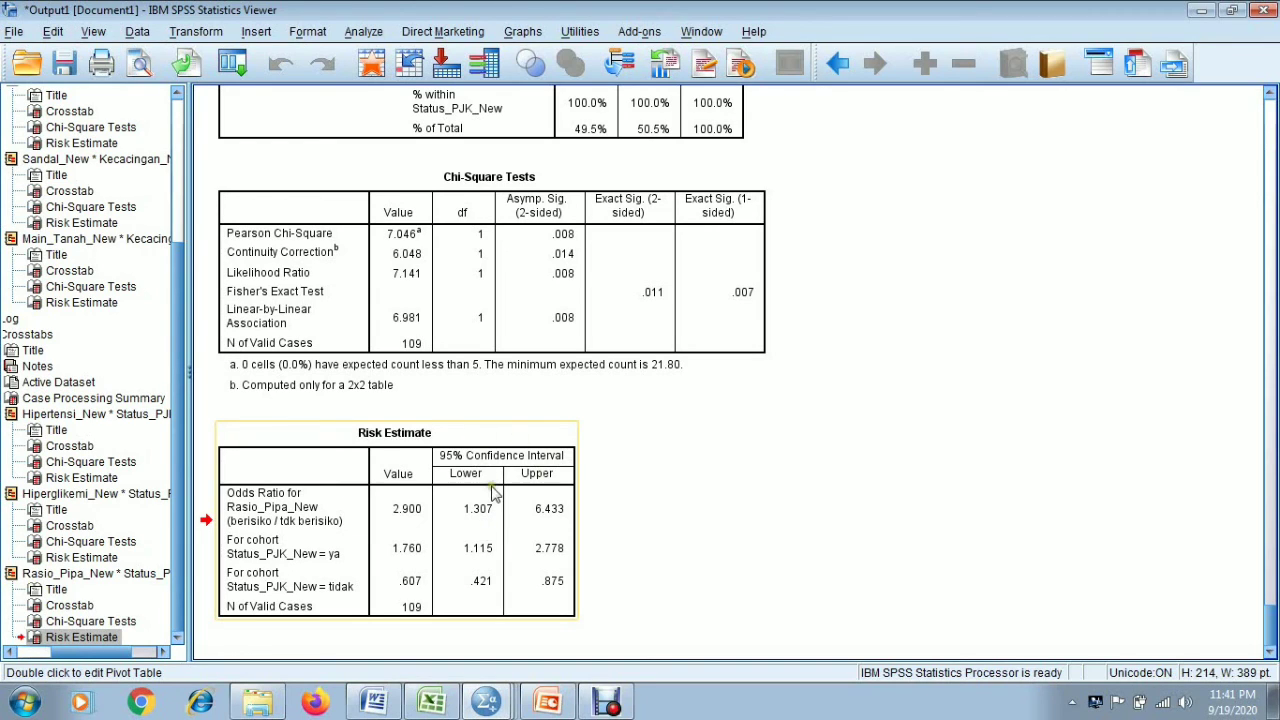
{"action": "left_click", "coordinate": [368, 510]}
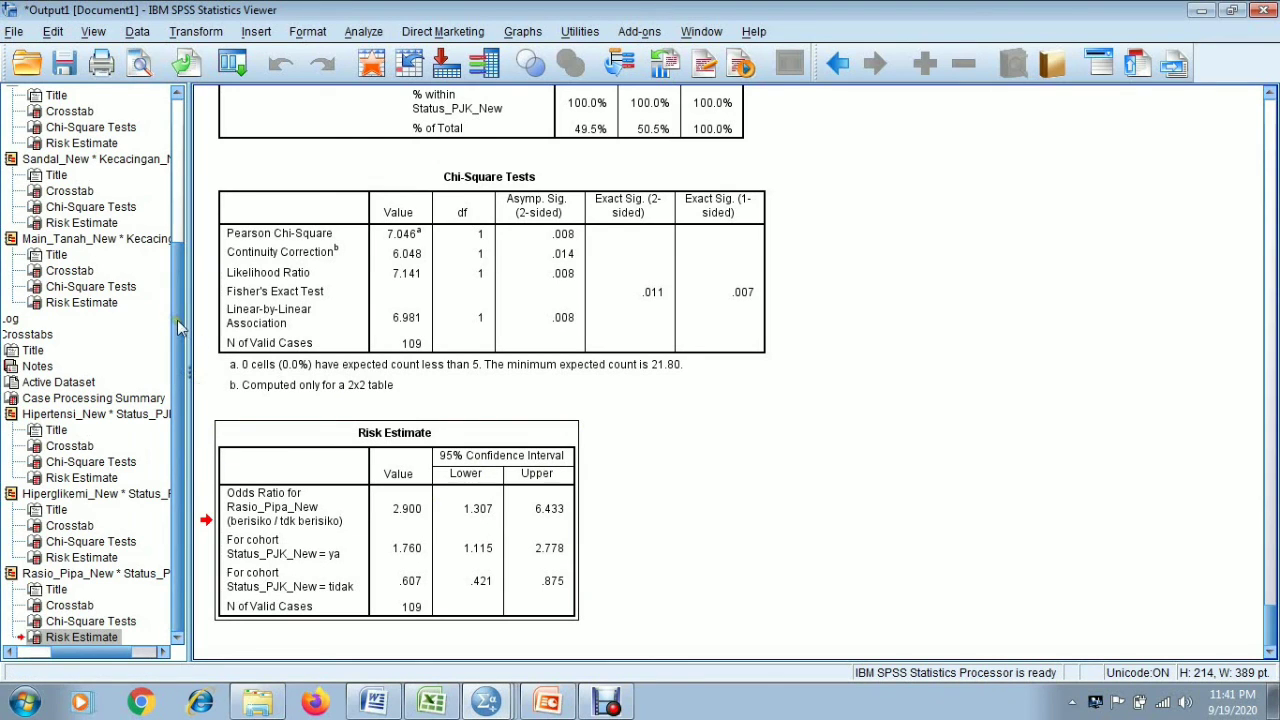
{"action": "left_click_drag", "start_coordinate": [177, 320], "coordinate": [176, 162]}
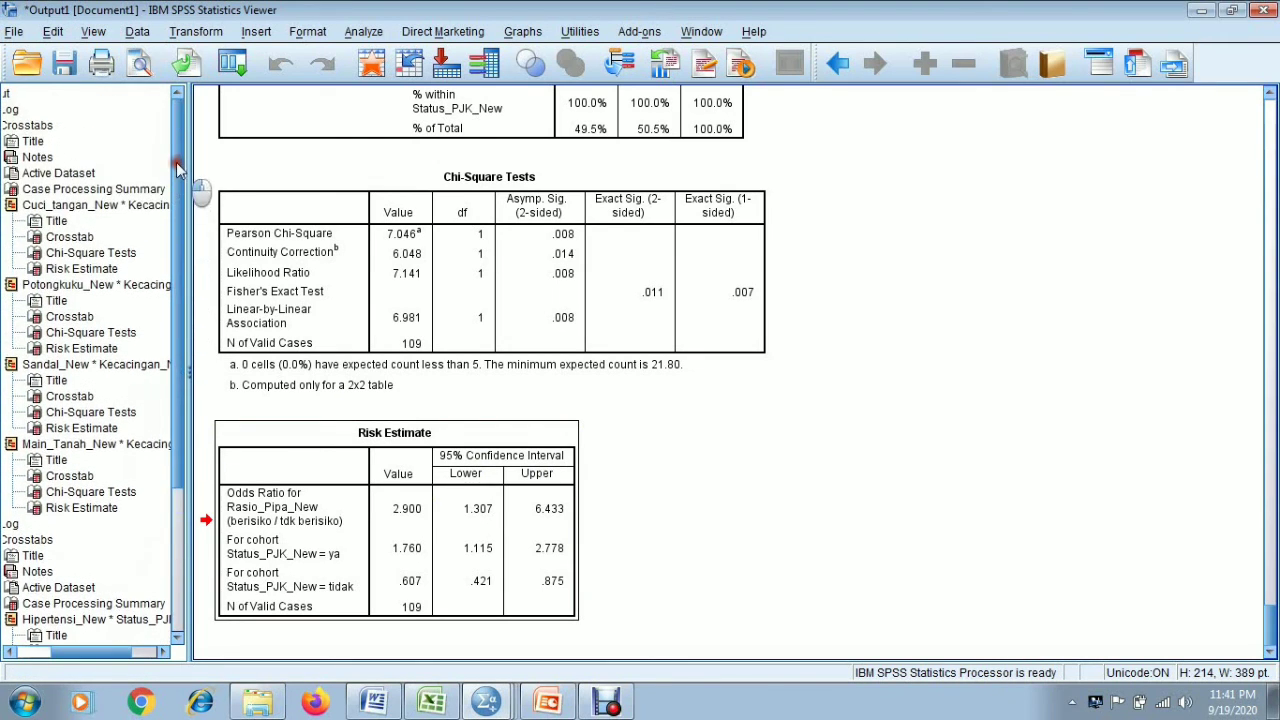
Switch to the Word report and read Tabel 1. Faktor Risiko Kecacingan with the interpretation paragraphs below it
{"action": "left_click", "coordinate": [374, 703]}
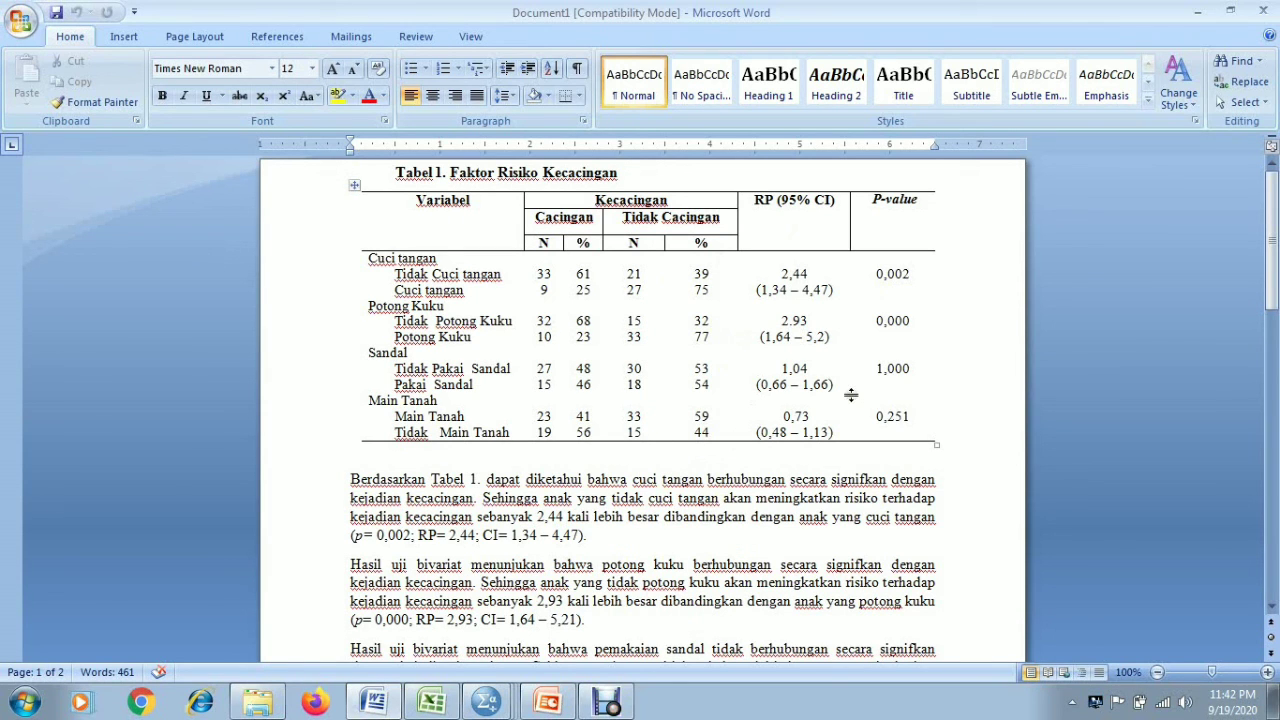
{"action": "key", "text": "Down"}
{"action": "key", "text": "Down"}
{"action": "key", "text": "Down"}
{"action": "key", "text": "Down"}
{"action": "key", "text": "Down"}
{"action": "key", "text": "Down"}
{"action": "key", "text": "Down"}
{"action": "key", "text": "Down"}
{"action": "key", "text": "Down"}
{"action": "key", "text": "Down"}
{"action": "key", "text": "Down"}
{"action": "key", "text": "Down"}
{"action": "key", "text": "Down"}
{"action": "key", "text": "Down"}
{"action": "key", "text": "Down"}
{"action": "key", "text": "Down"}
{"action": "key", "text": "Down"}
{"action": "key", "text": "Down"}
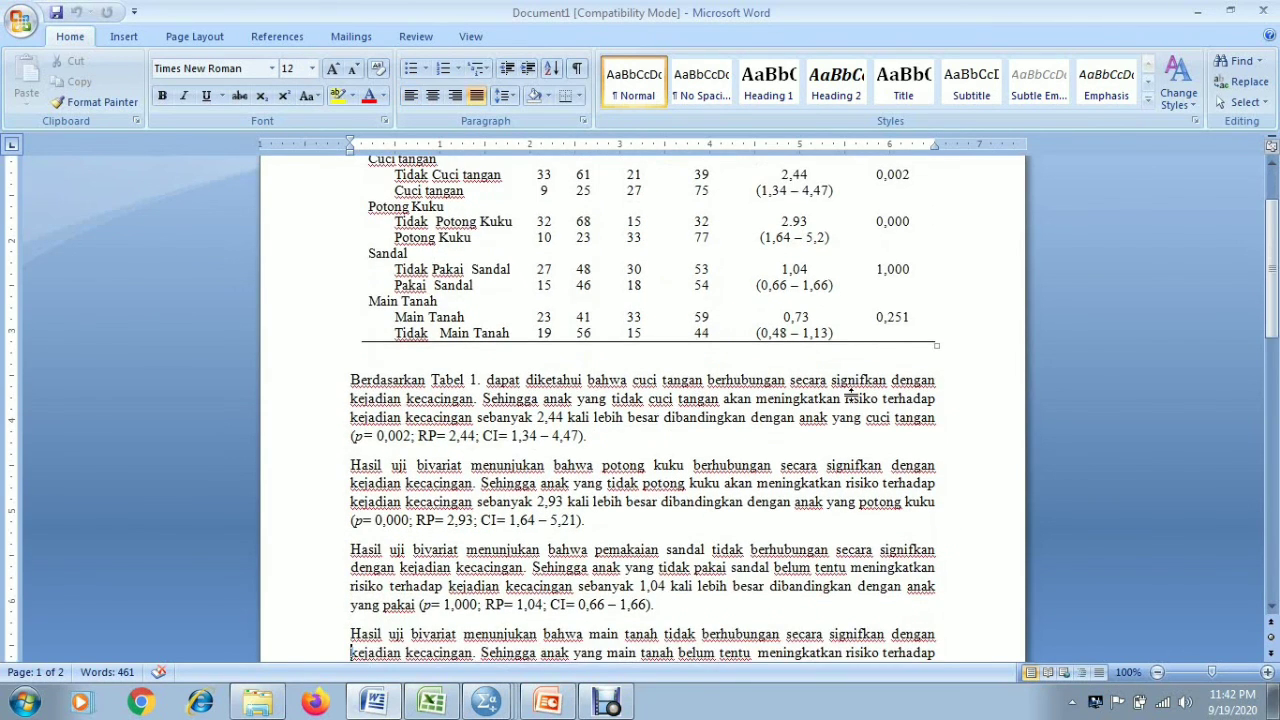
{"action": "key", "text": "Up"}
{"action": "key", "text": "Up"}
{"action": "key", "text": "Up"}
{"action": "key", "text": "Up"}
{"action": "key", "text": "Up"}
{"action": "key", "text": "Up"}
{"action": "key", "text": "Up"}
{"action": "key", "text": "Up"}
{"action": "key", "text": "Up"}
{"action": "key", "text": "Up"}
{"action": "key", "text": "Up"}
{"action": "key", "text": "Up"}
{"action": "key", "text": "Up"}
{"action": "key", "text": "Up"}
{"action": "key", "text": "Up"}
{"action": "key", "text": "Up"}
{"action": "key", "text": "Up"}
{"action": "key", "text": "Up"}
{"action": "key", "text": "Up"}
{"action": "key", "text": "Up"}
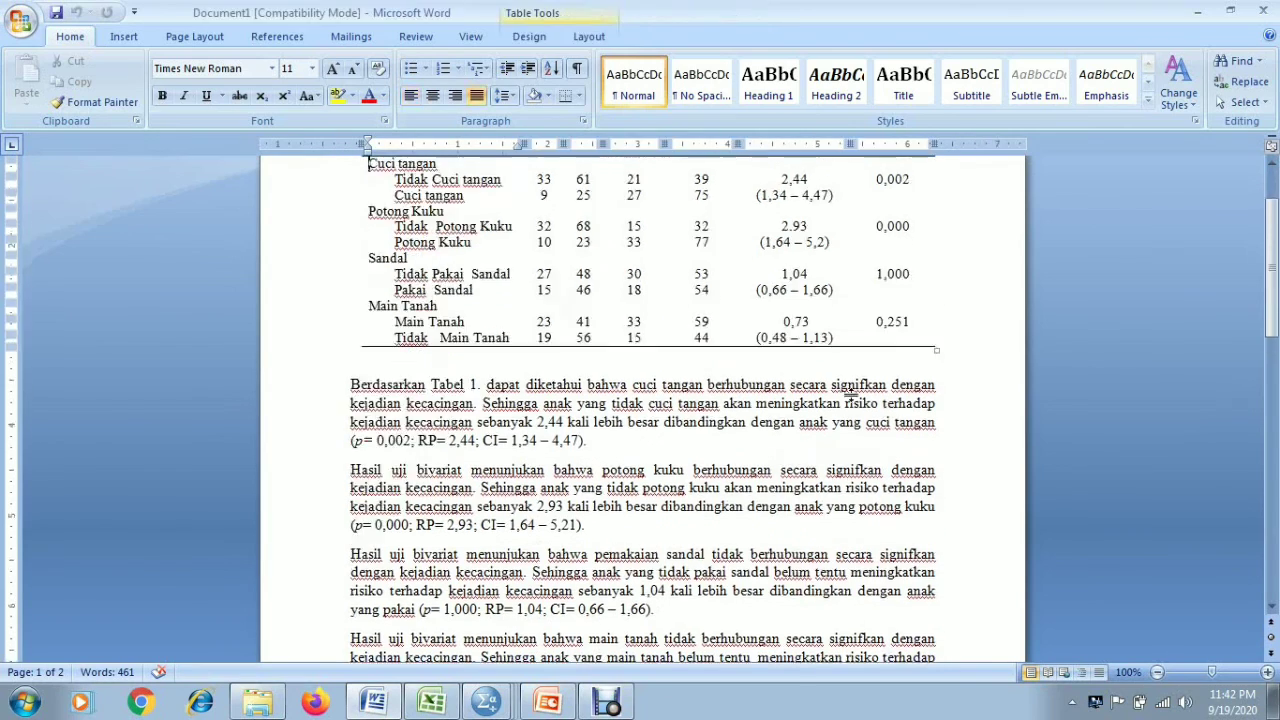
Read Tabel 2. Faktor Risiko PJK and its interpretation paragraphs for hipertensi, hiperglikemi and rasio pinggang panggul
{"action": "key", "text": "Down"}
{"action": "key", "text": "Down"}
{"action": "key", "text": "Down"}
{"action": "key", "text": "Down"}
{"action": "key", "text": "Down"}
{"action": "key", "text": "Down"}
{"action": "key", "text": "Down"}
{"action": "key", "text": "Down"}
{"action": "key", "text": "Down"}
{"action": "key", "text": "Down"}
{"action": "key", "text": "Down"}
{"action": "key", "text": "Down"}
{"action": "key", "text": "Down"}
{"action": "key", "text": "Down"}
{"action": "key", "text": "Down"}
{"action": "key", "text": "Down"}
{"action": "key", "text": "Down"}
{"action": "key", "text": "Down"}
{"action": "key", "text": "Down"}
{"action": "key", "text": "Down"}
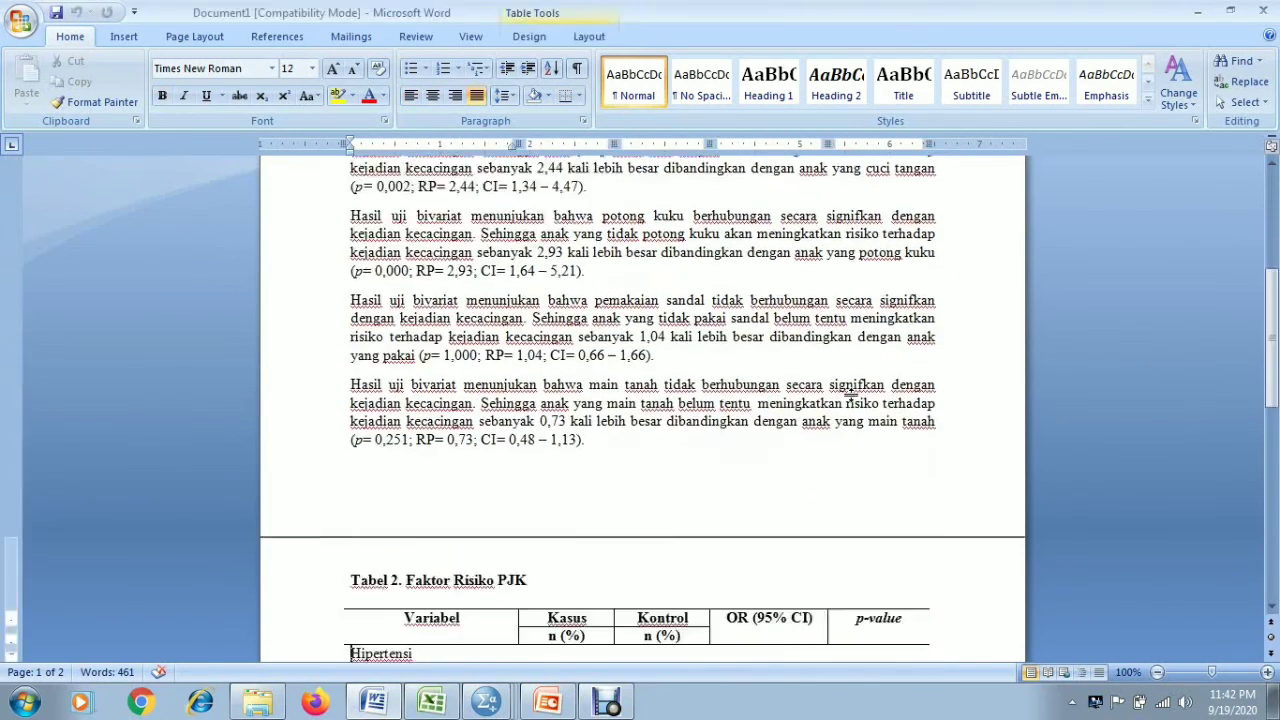
{"action": "key", "text": "Down"}
{"action": "key", "text": "Down"}
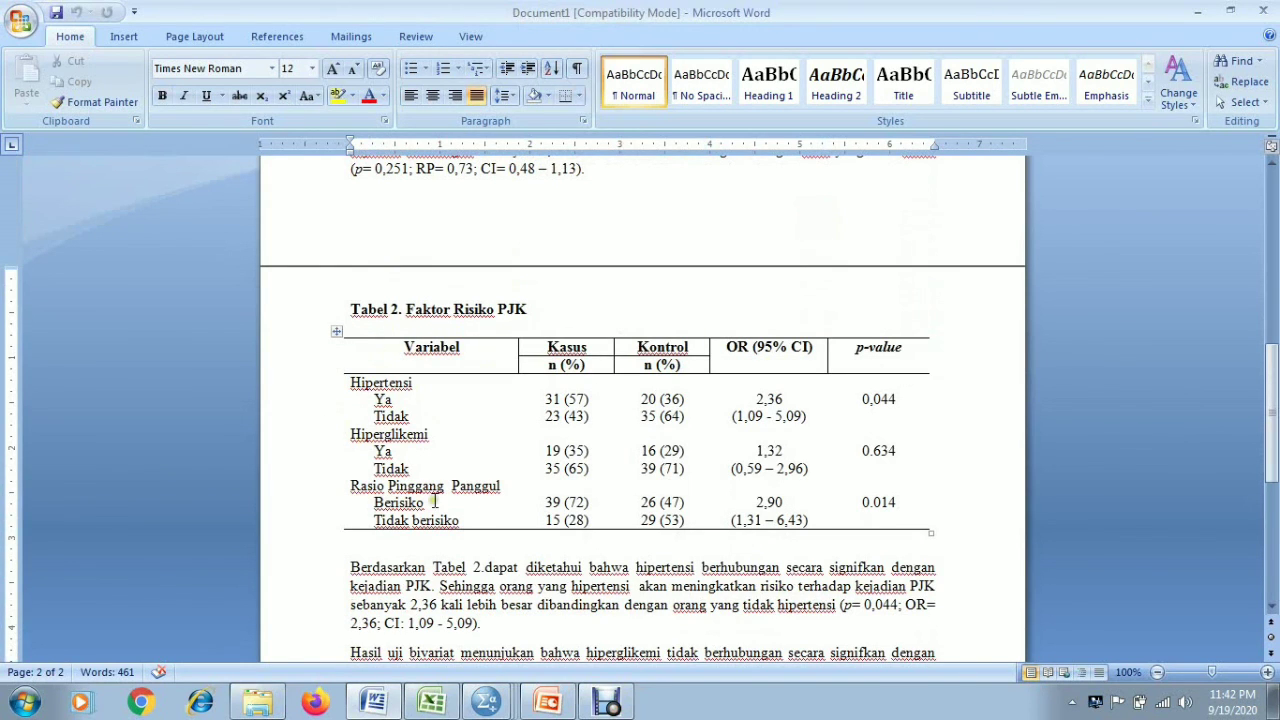
{"action": "scroll", "coordinate": [435, 502], "scroll_direction": "down", "scroll_amount": 3}
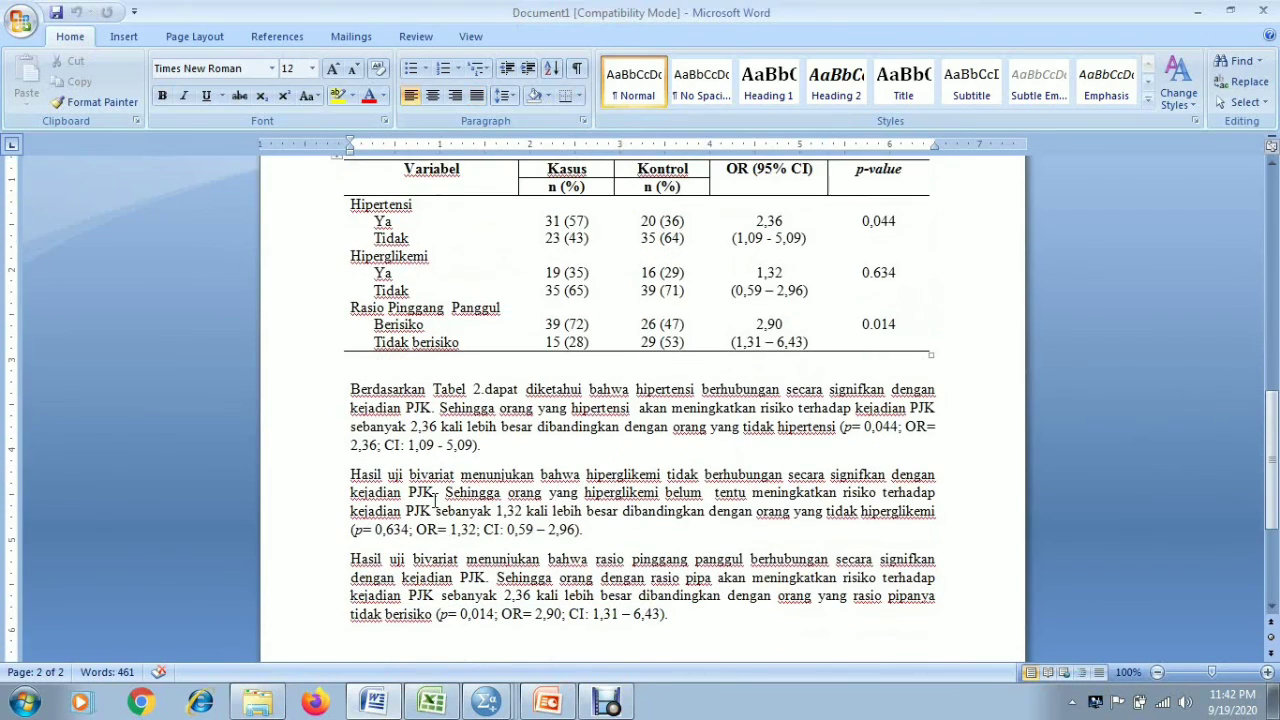
Go back through the report to the kecacingan risk factor table at its beginning
{"action": "key", "text": "Up"}
{"action": "key", "text": "Up"}
{"action": "key", "text": "Up"}
{"action": "key", "text": "Up"}
{"action": "key", "text": "Up"}
{"action": "key", "text": "Up"}
{"action": "key", "text": "Up"}
{"action": "key", "text": "Up"}
{"action": "key", "text": "Up"}
{"action": "key", "text": "Up"}
{"action": "key", "text": "Up"}
{"action": "key", "text": "Up"}
{"action": "key", "text": "Up"}
{"action": "key", "text": "Up"}
{"action": "key", "text": "Up"}
{"action": "key", "text": "Up"}
{"action": "key", "text": "Up"}
{"action": "key", "text": "Up"}
{"action": "key", "text": "Up"}
{"action": "key", "text": "Up"}
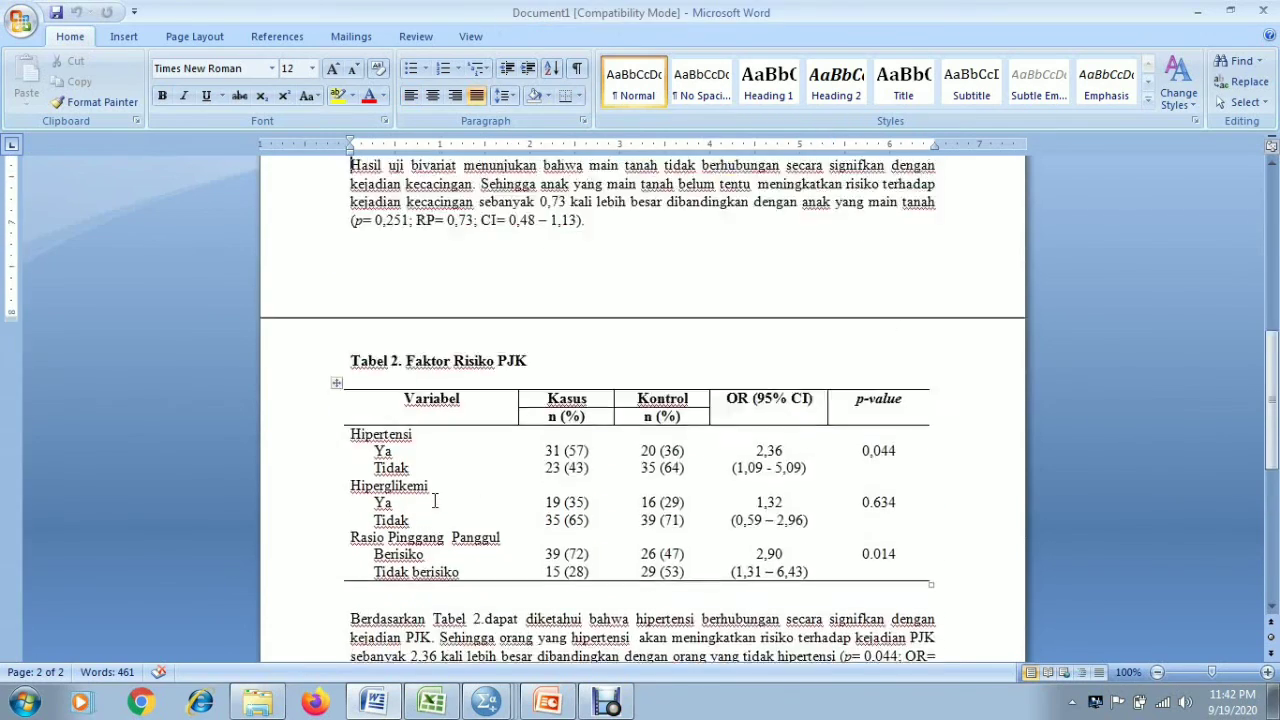
{"action": "key", "text": "Up"}
{"action": "key", "text": "Up"}
{"action": "key", "text": "Up"}
{"action": "key", "text": "Up"}
{"action": "key", "text": "Up"}
{"action": "key", "text": "Up"}
{"action": "key", "text": "Up"}
{"action": "key", "text": "Up"}
{"action": "key", "text": "Up"}
{"action": "key", "text": "Up"}
{"action": "key", "text": "Up"}
{"action": "key", "text": "Up"}
{"action": "key", "text": "Up"}
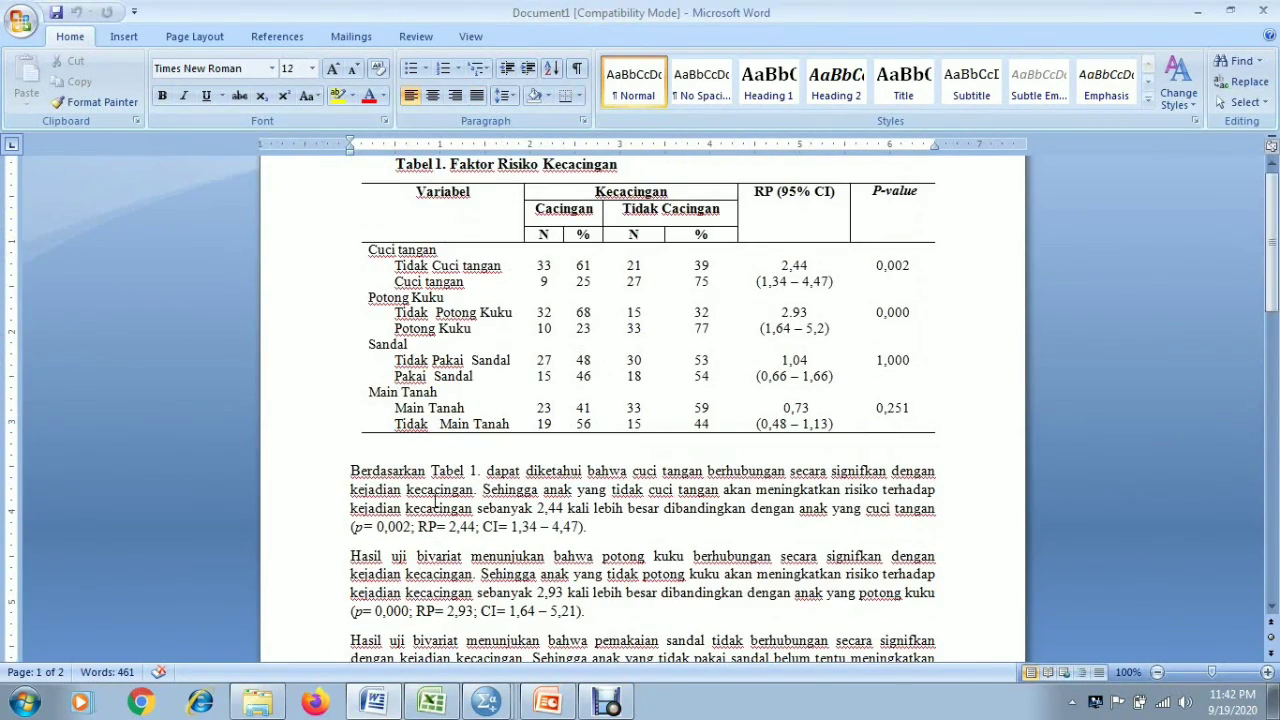
Switch to the SPSS Viewer and look over the output outline and the Rasio_Pipa_New Chi-Square Tests table
{"action": "left_click", "coordinate": [487, 705]}
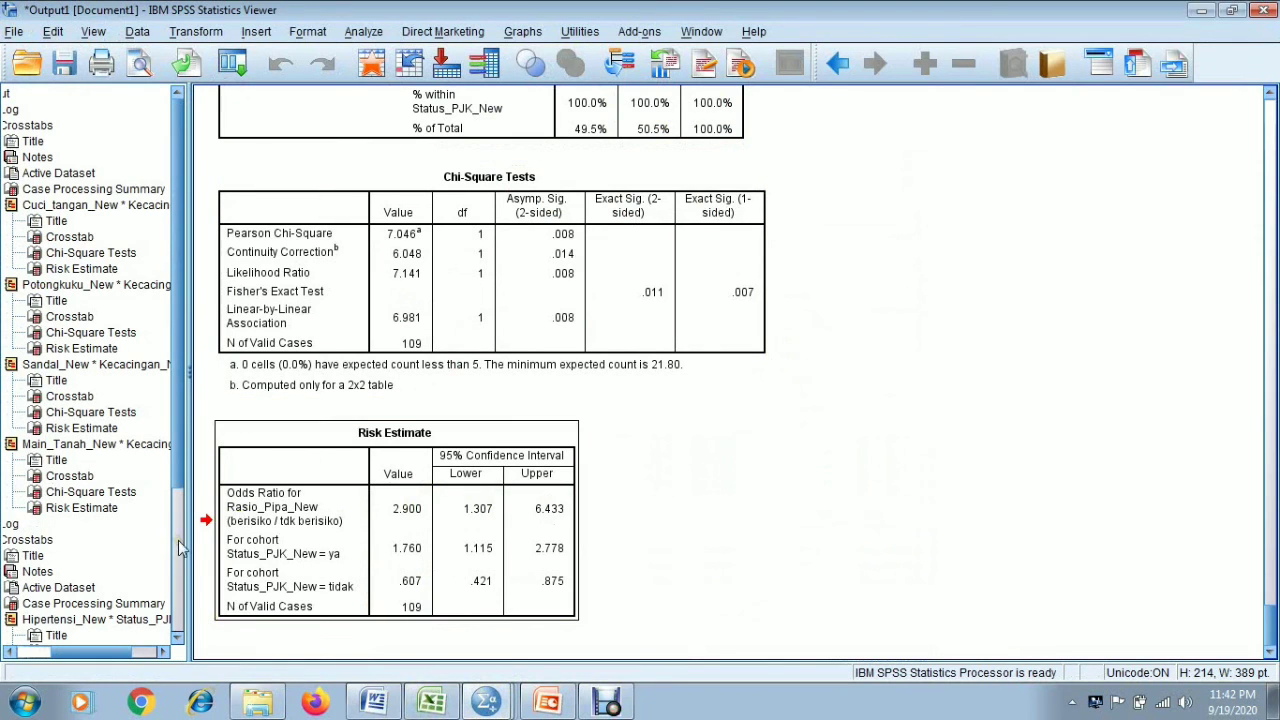
{"action": "left_click", "coordinate": [178, 540]}
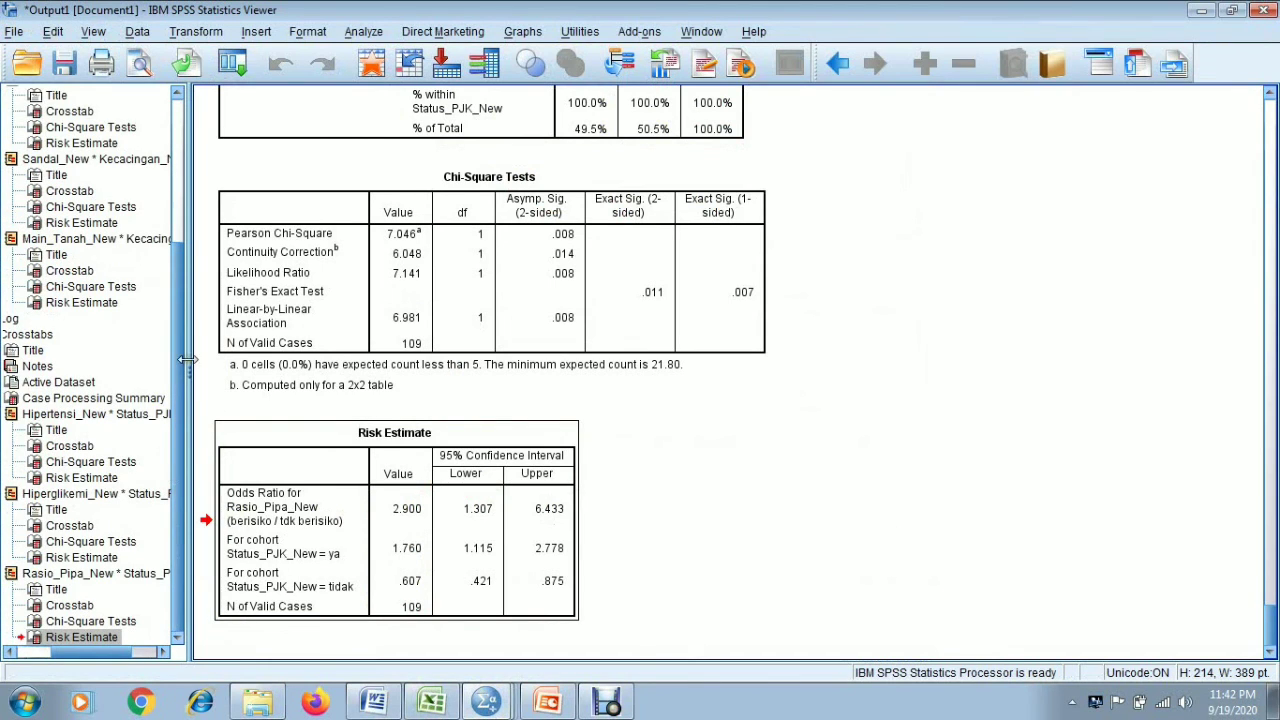
{"action": "scroll", "coordinate": [180, 377], "scroll_direction": "up", "scroll_amount": 4}
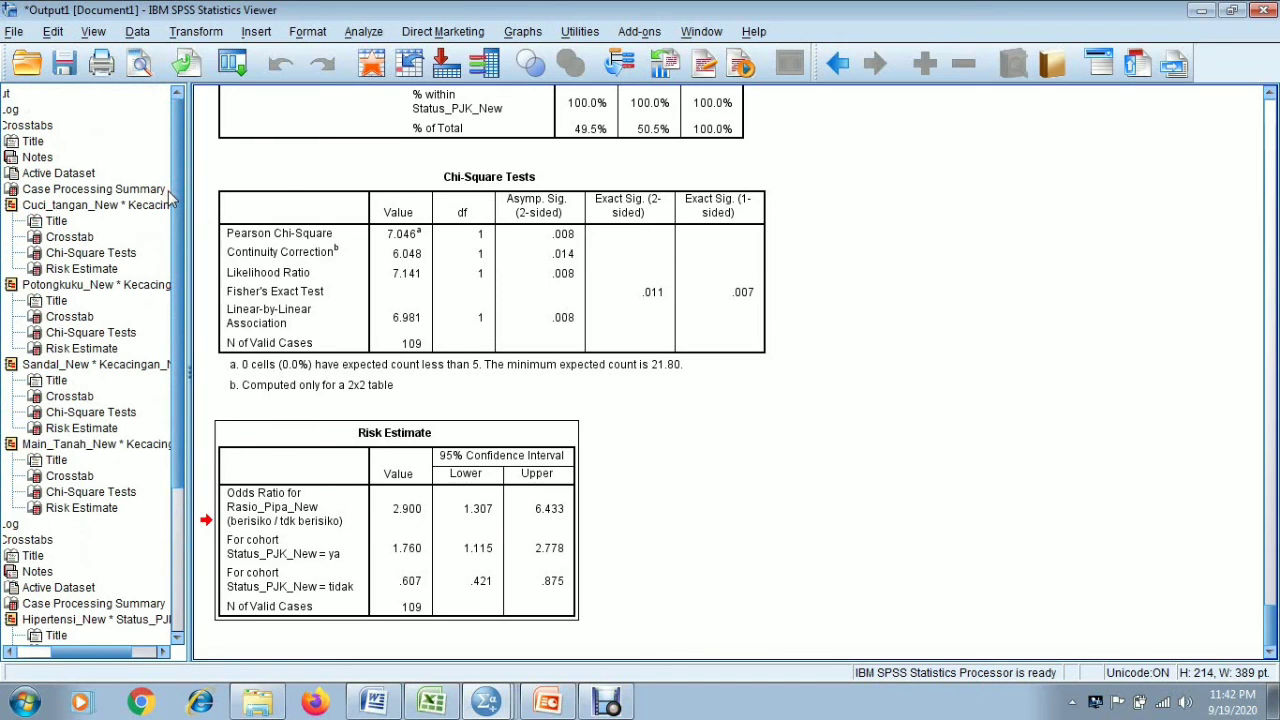
{"action": "left_click", "coordinate": [352, 306]}
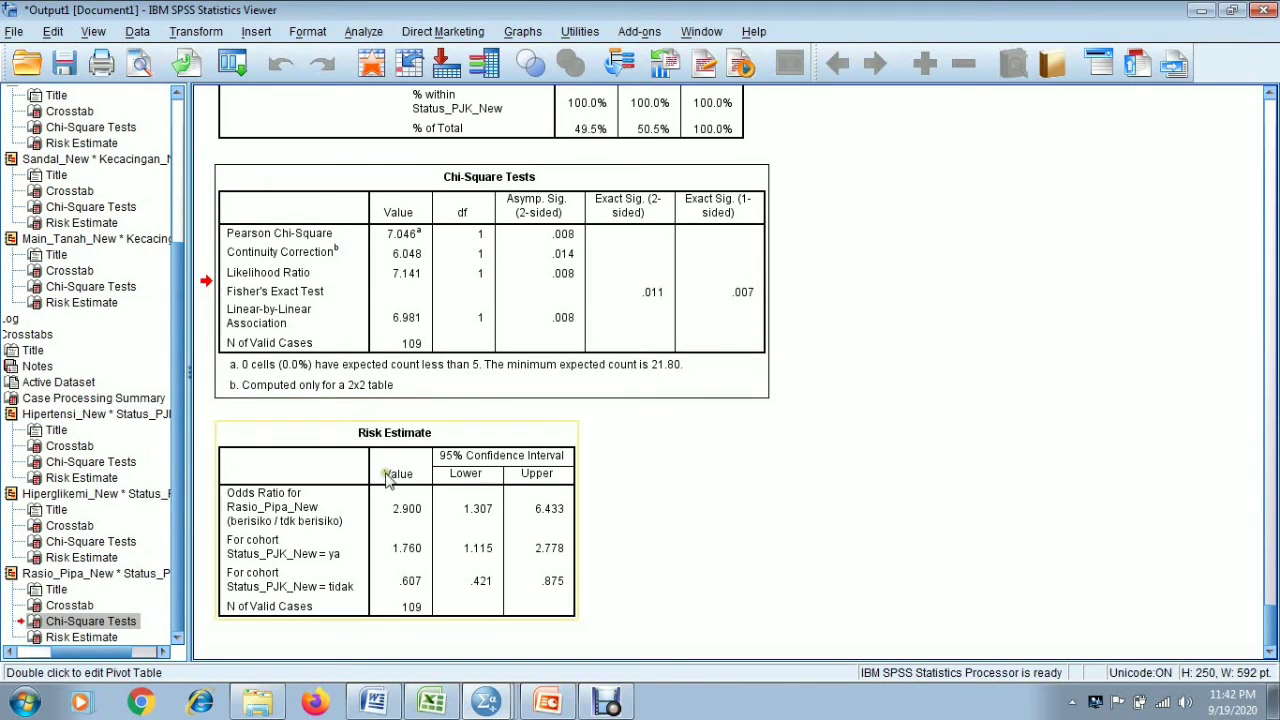
Return to the Word report and view Tabel 1 from its title to see how the SPSS results are presented
{"action": "left_click", "coordinate": [385, 705]}
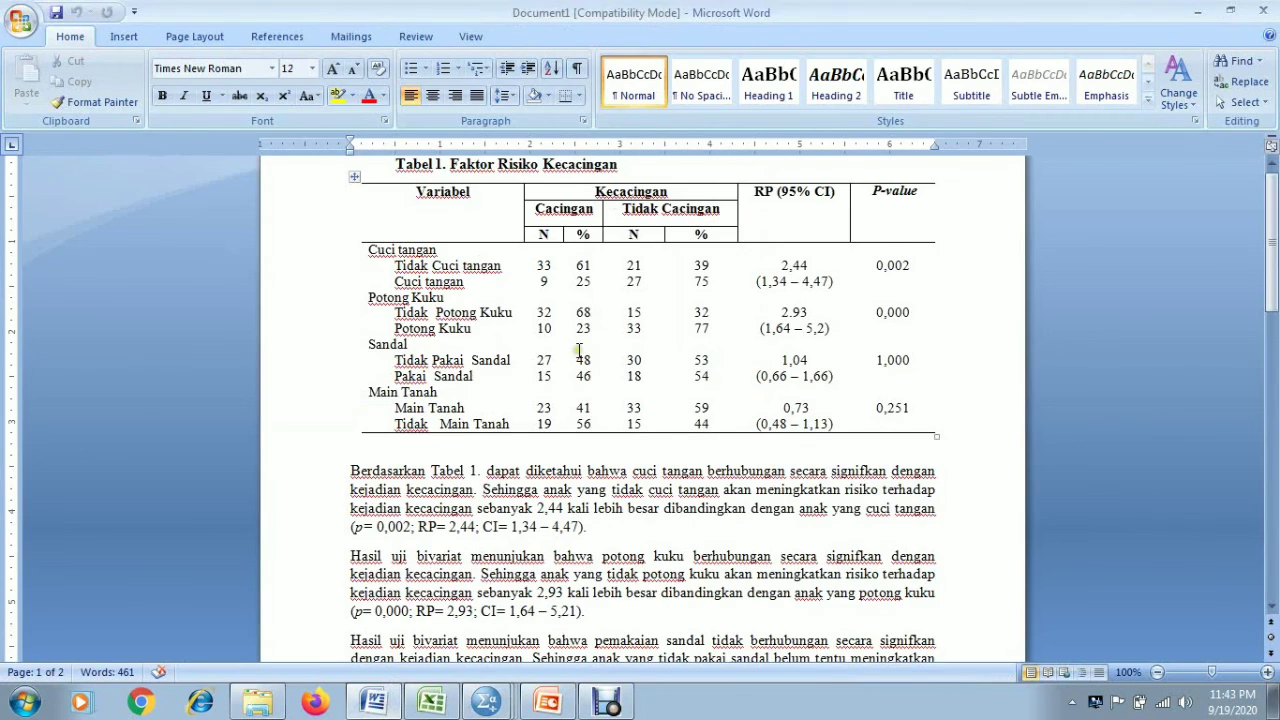
{"action": "left_click_drag", "start_coordinate": [1273, 248], "coordinate": [1270, 214]}
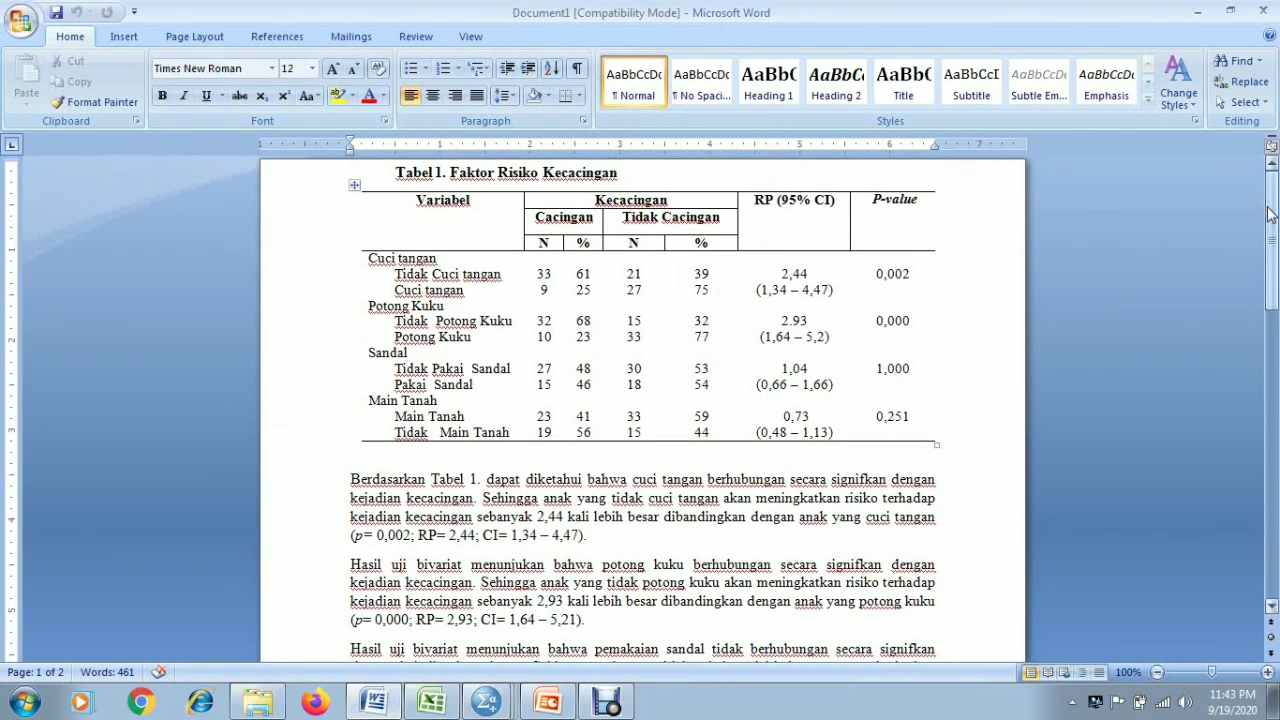